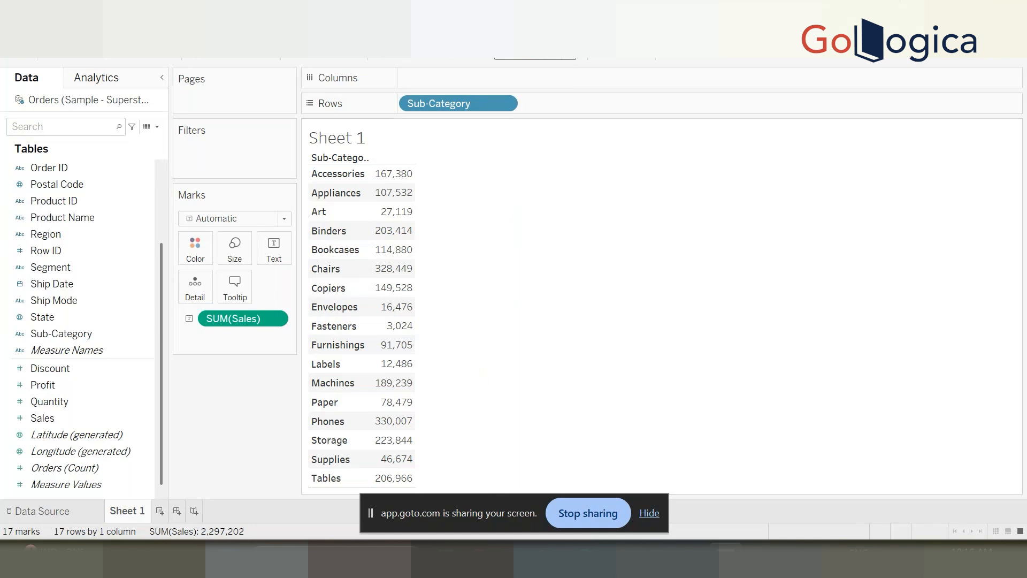
pyautogui.click(284, 219)
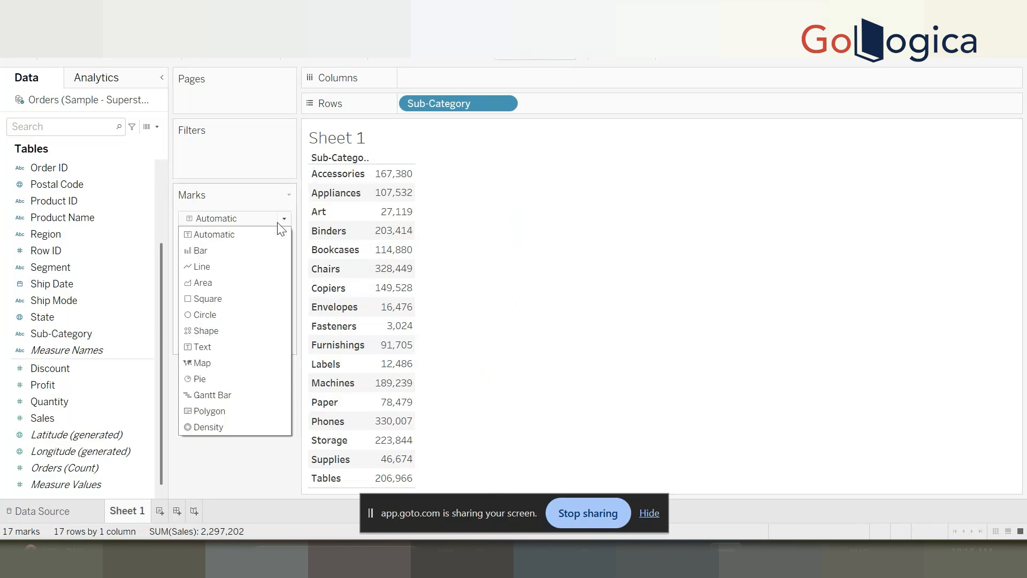
pyautogui.click(222, 303)
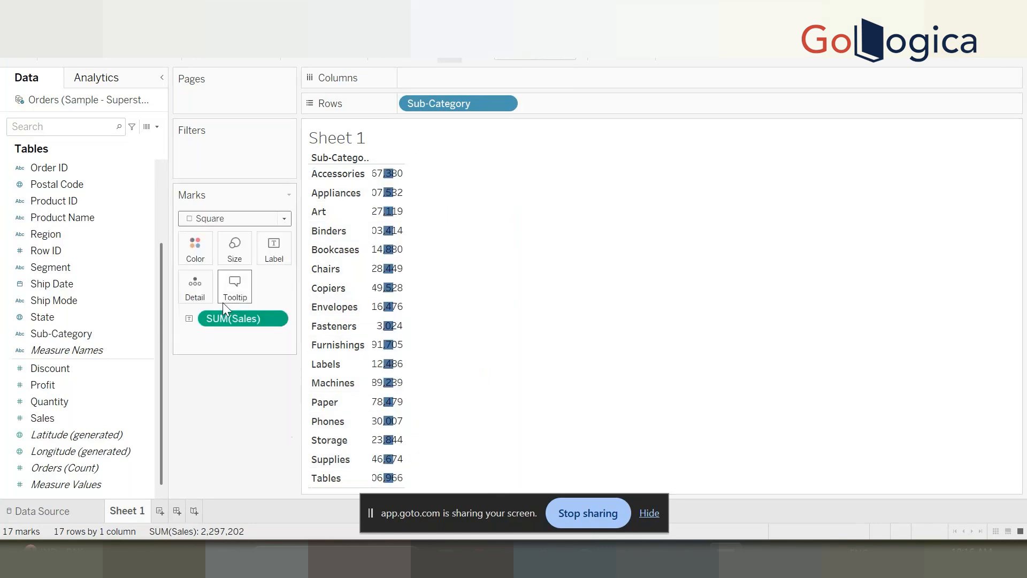
pyautogui.click(196, 251)
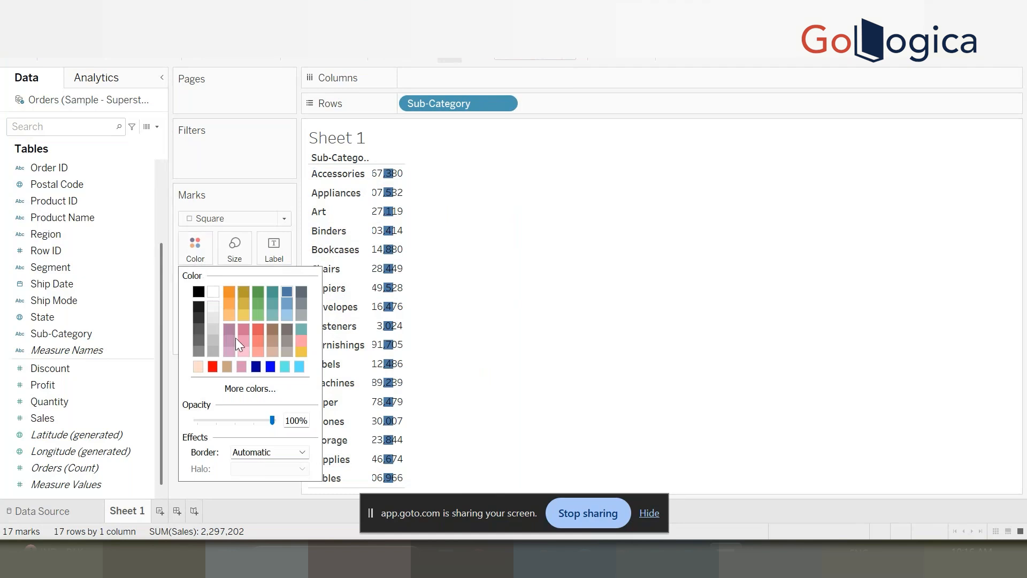
pyautogui.click(589, 277)
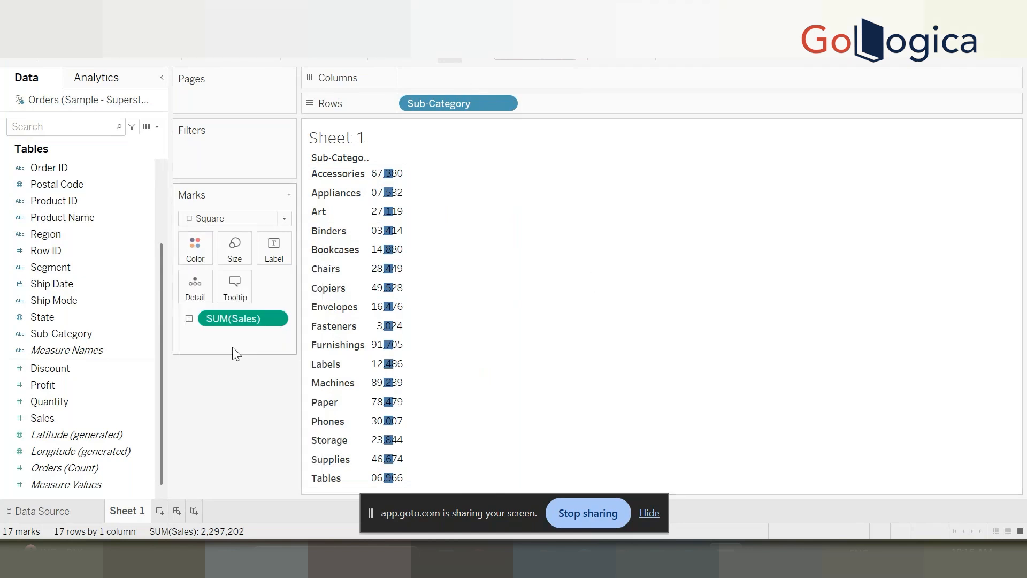
pyautogui.hotkey('ctrl', 'z')
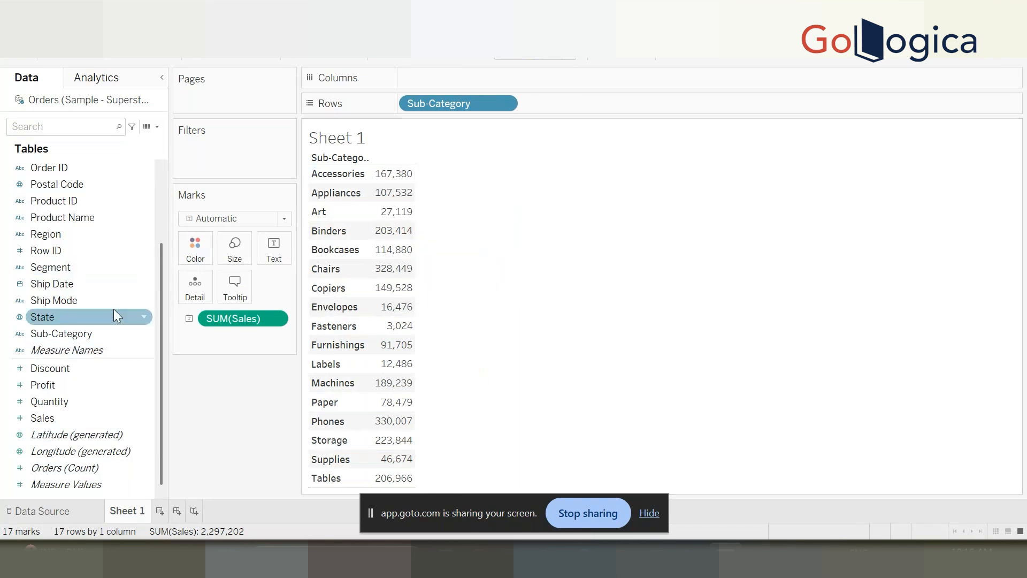
# Color the sub-category figures by Sales and change the mark type to Square.
pyautogui.moveTo(65, 417)
pyautogui.mouseDown()
pyautogui.moveTo(116, 383)
pyautogui.moveTo(169, 257)
pyautogui.moveTo(199, 251)
pyautogui.mouseUp()
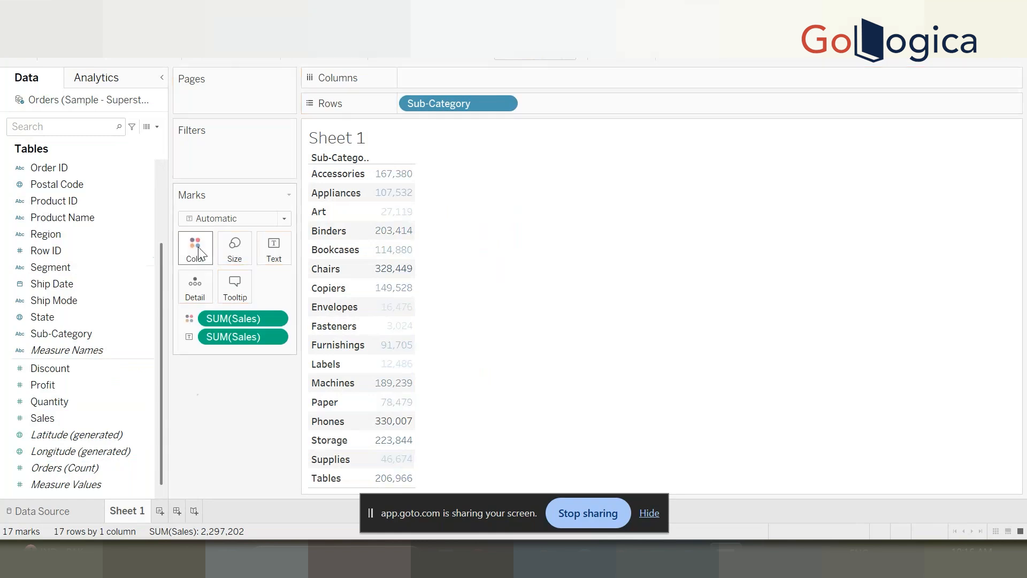
pyautogui.click(285, 218)
pyautogui.click(219, 297)
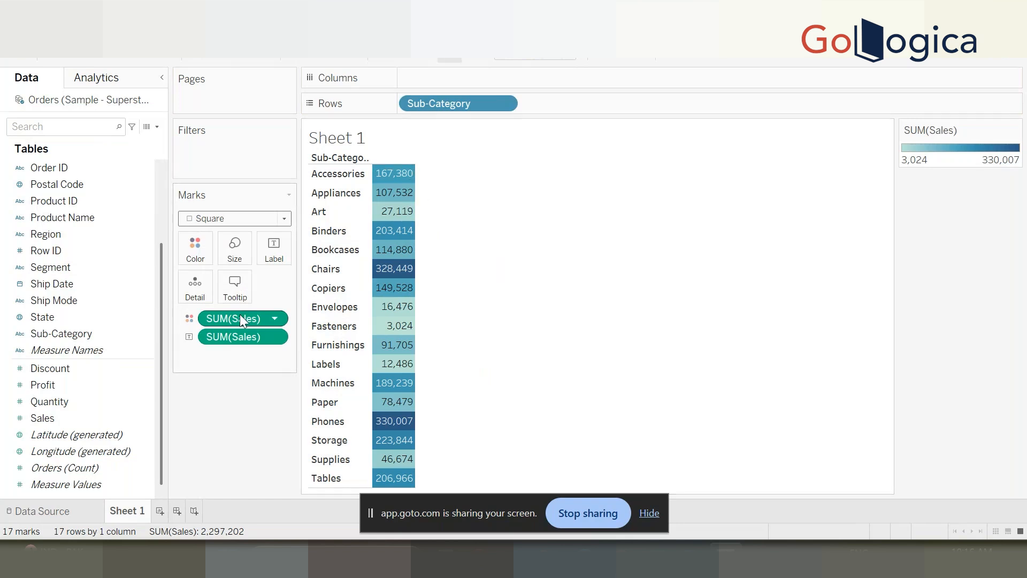
# Remove SUM(Sales) from Color and return the mark type to Automatic.
pyautogui.moveTo(238, 322); pyautogui.dragTo(228, 411)
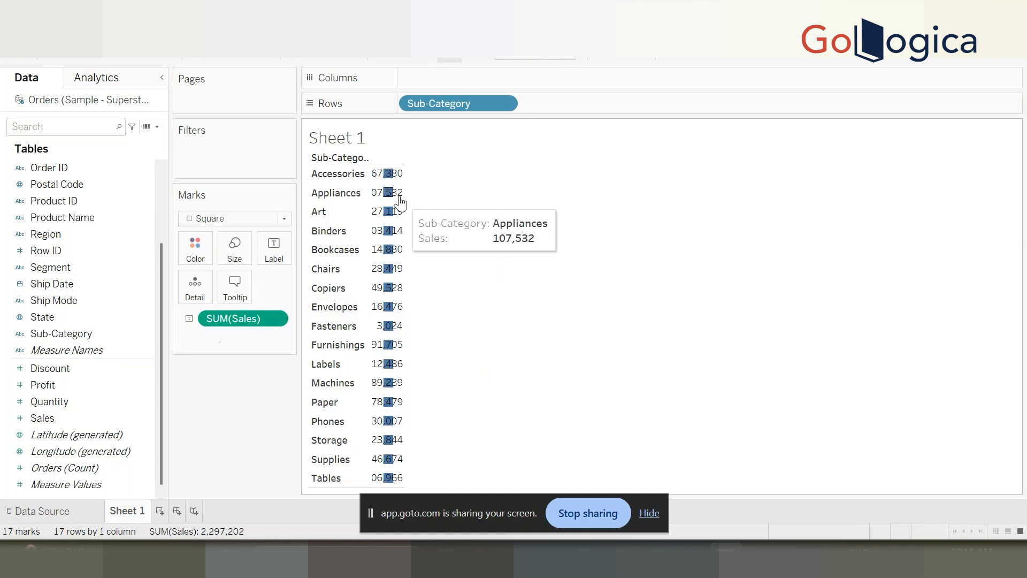
pyautogui.click(249, 221)
pyautogui.click(210, 232)
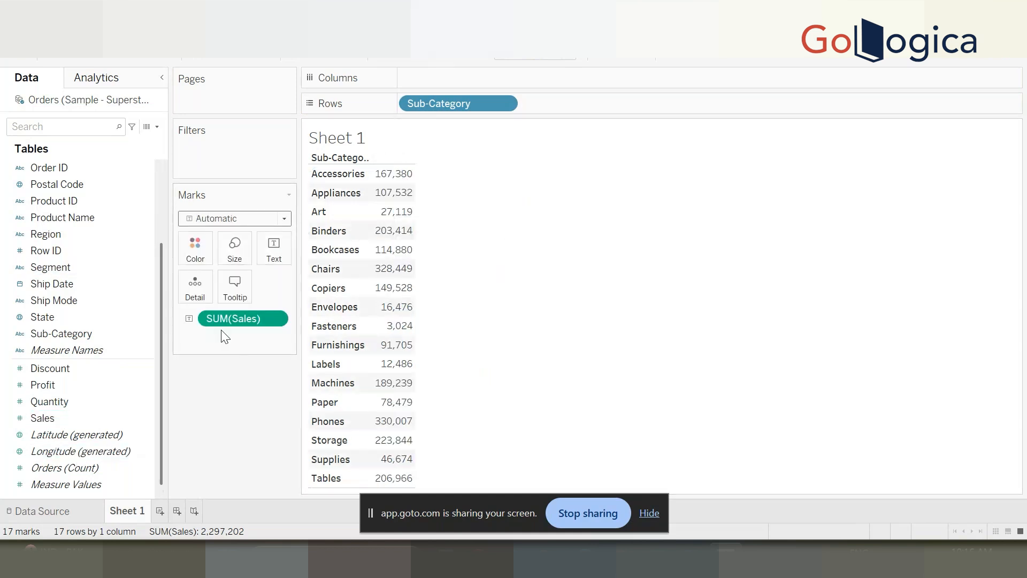
# Move SUM(Sales) from Text to Color and widen the column of colored cells.
pyautogui.moveTo(229, 327); pyautogui.dragTo(197, 257)
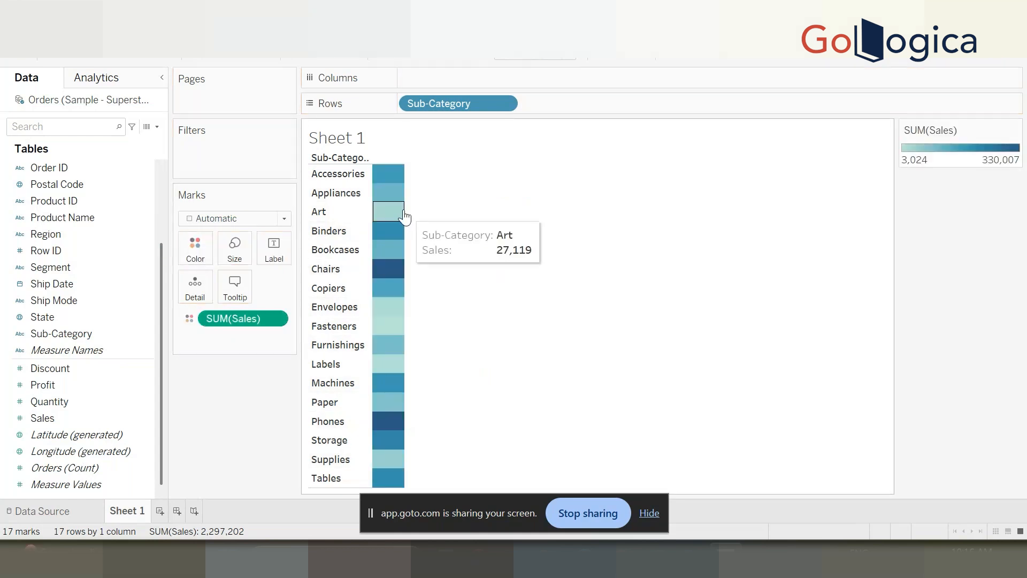
pyautogui.moveTo(404, 214); pyautogui.dragTo(510, 223)
# Remove SUM(Sales) from Color and add Sales again as text values per sub-category.
pyautogui.moveTo(217, 317); pyautogui.dragTo(224, 395)
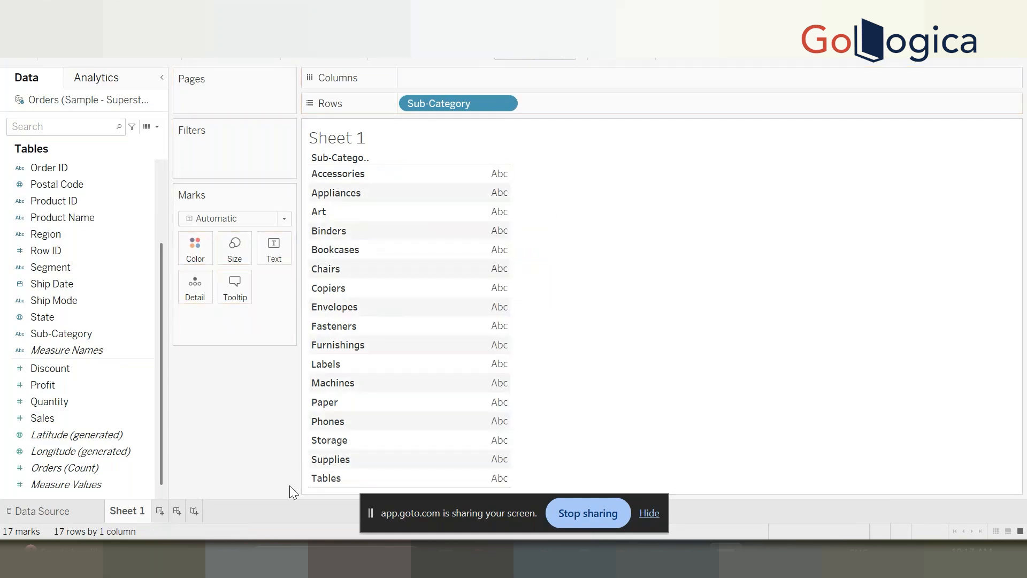
pyautogui.doubleClick(67, 417)
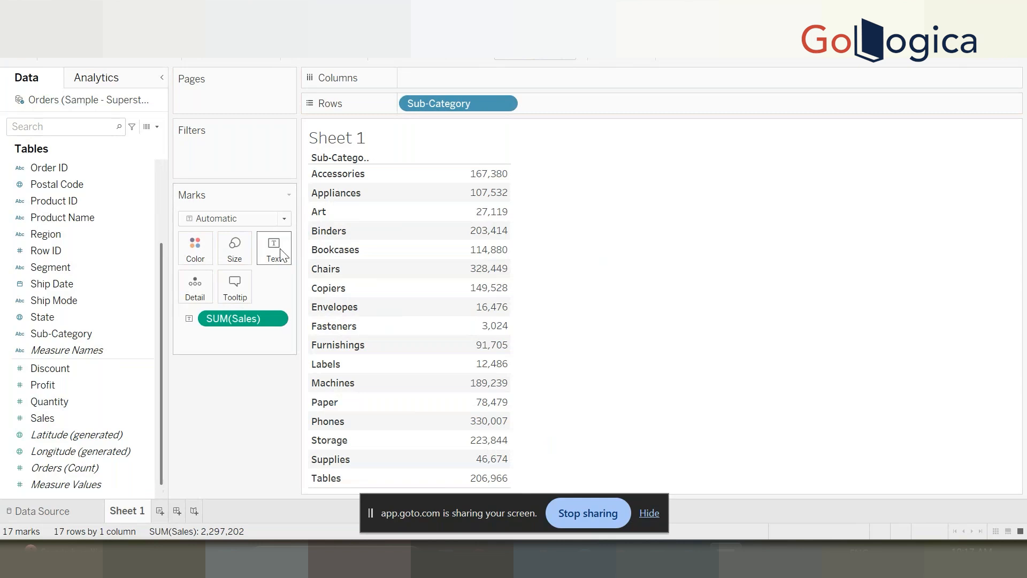
# Move SUM(Sales) from Text to Color and place a copy of it on Label.
pyautogui.moveTo(226, 327)
pyautogui.mouseDown()
pyautogui.moveTo(188, 259)
pyautogui.moveTo(195, 249)
pyautogui.mouseUp()
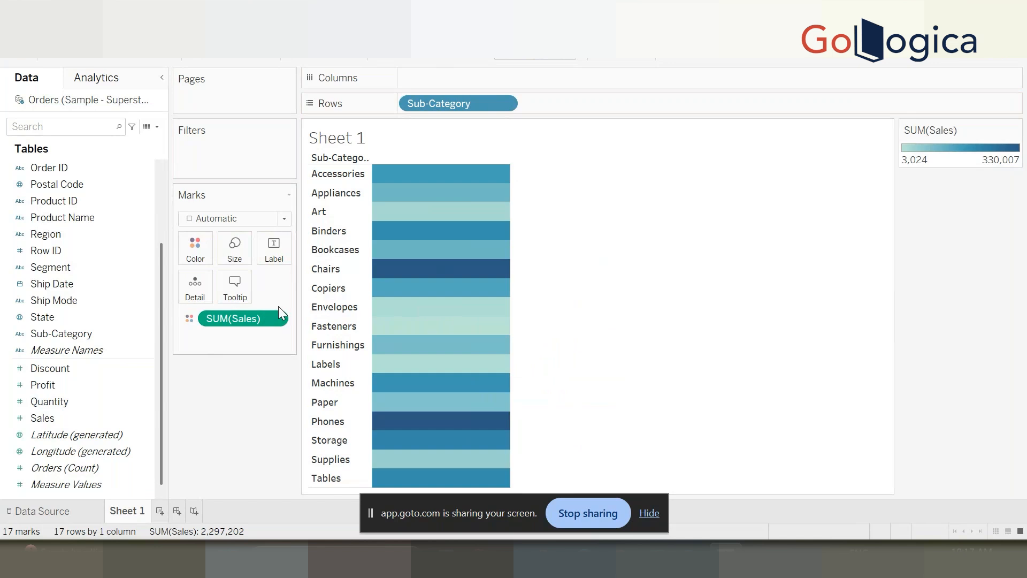
pyautogui.moveTo(238, 326); pyautogui.dragTo(277, 304)
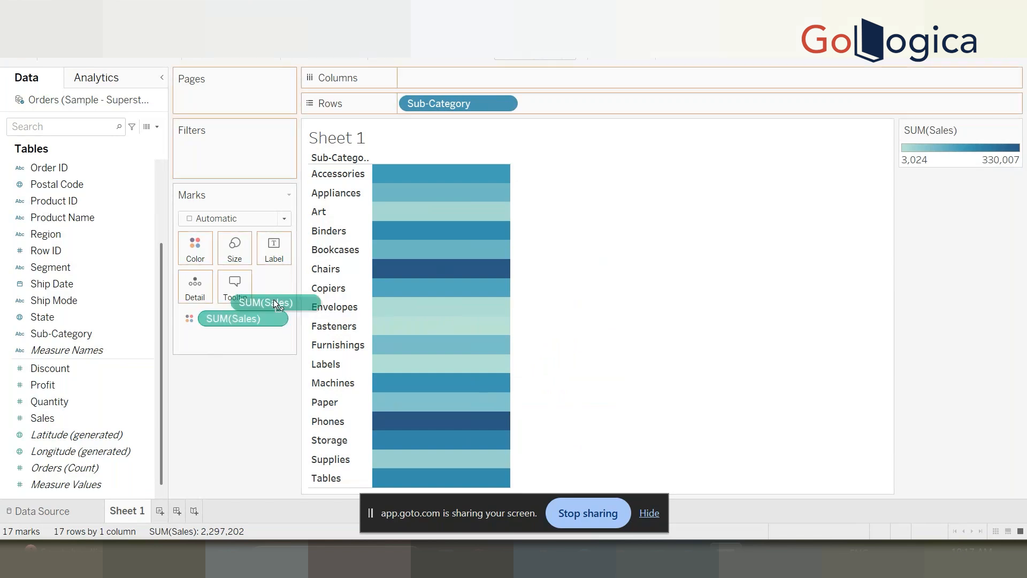
pyautogui.moveTo(290, 249); pyautogui.dragTo(290, 251)
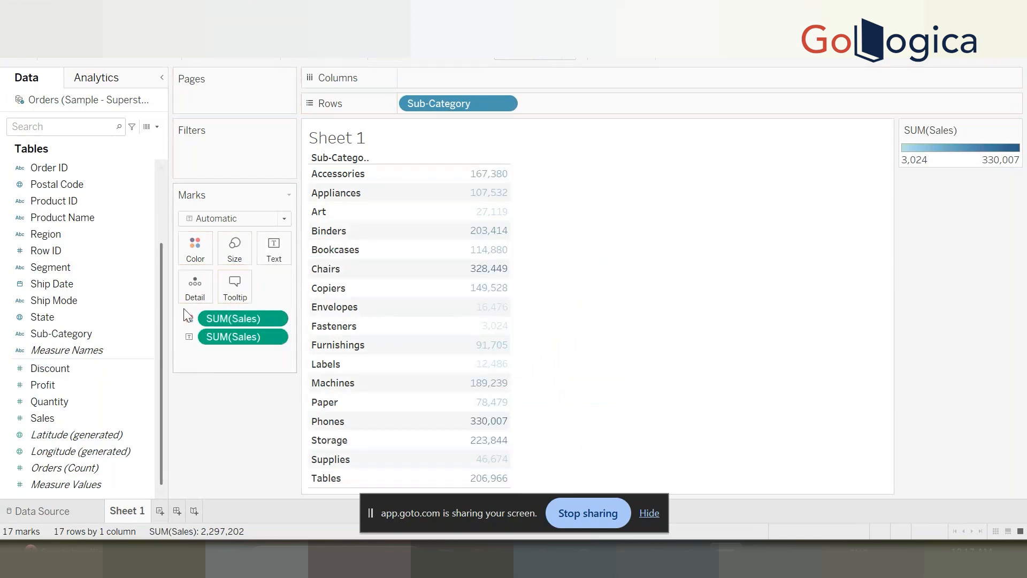
# Set the mark type to Square and remove the SUM(Sales) label, keeping Sales on Color.
pyautogui.moveTo(431, 227)
pyautogui.click(285, 220)
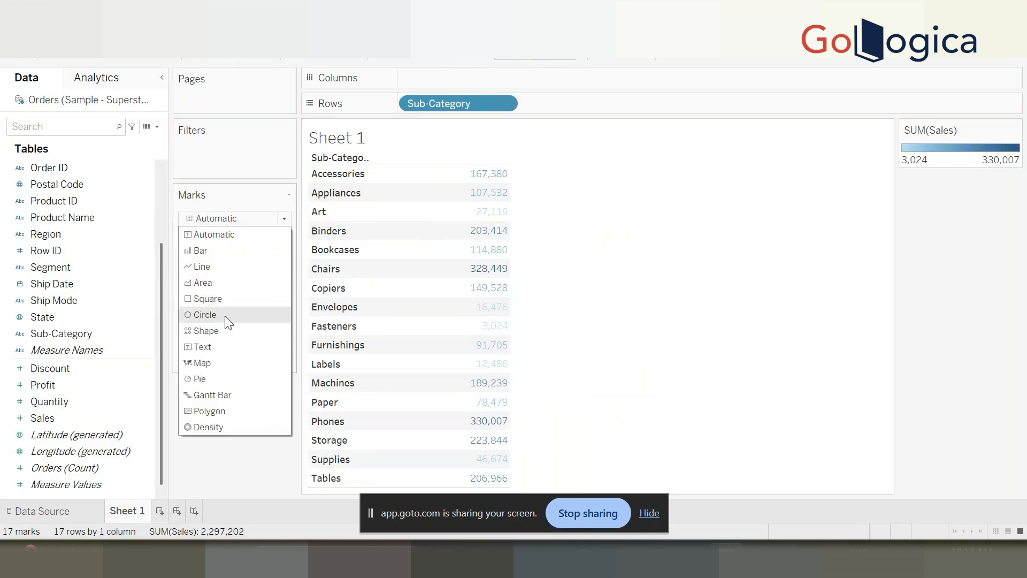
pyautogui.click(207, 298)
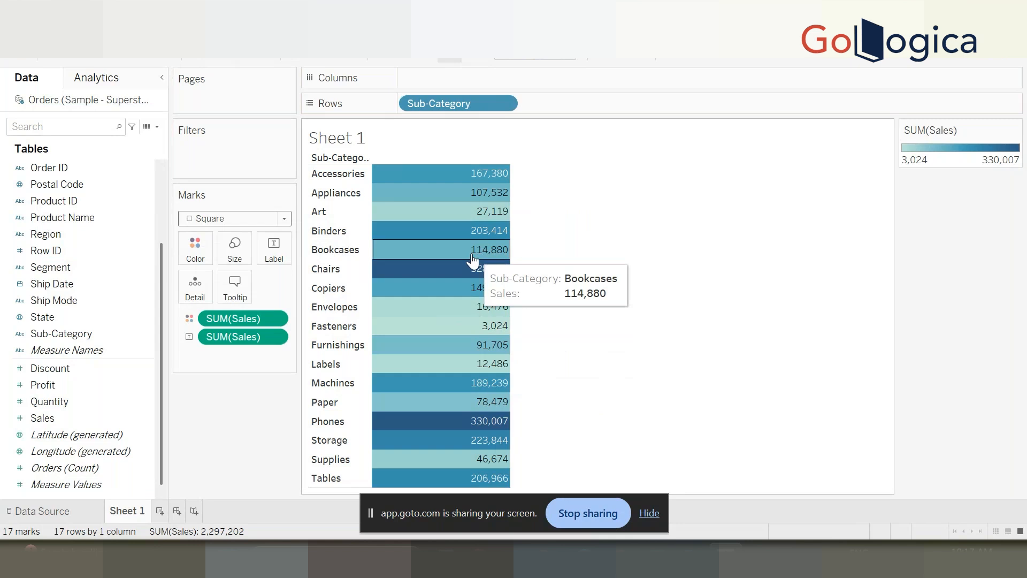
pyautogui.moveTo(248, 344); pyautogui.dragTo(242, 421)
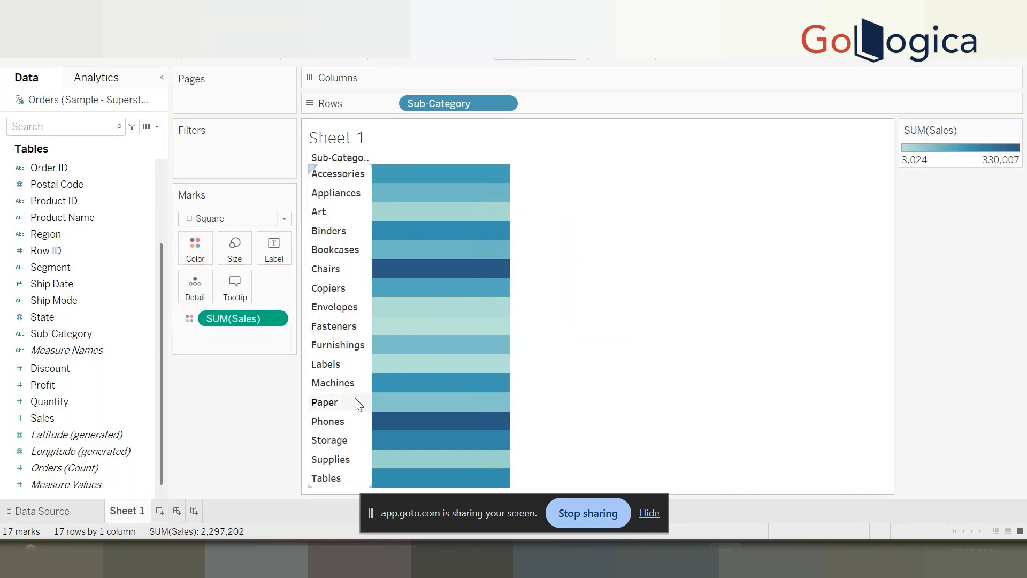
pyautogui.moveTo(464, 523); pyautogui.dragTo(850, 120)
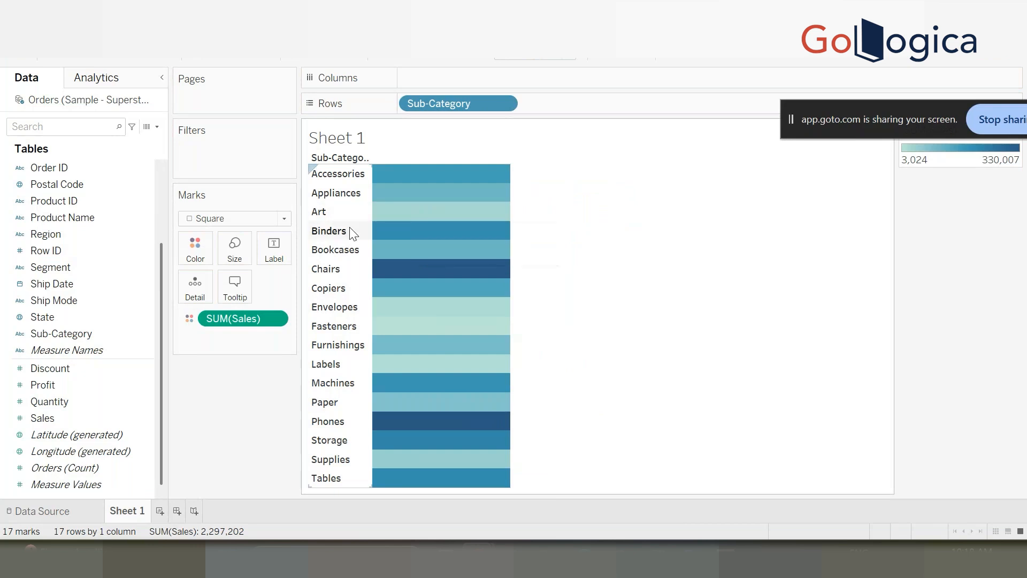
# Sort the sub-categories in descending order of sales.
pyautogui.moveTo(379, 328)
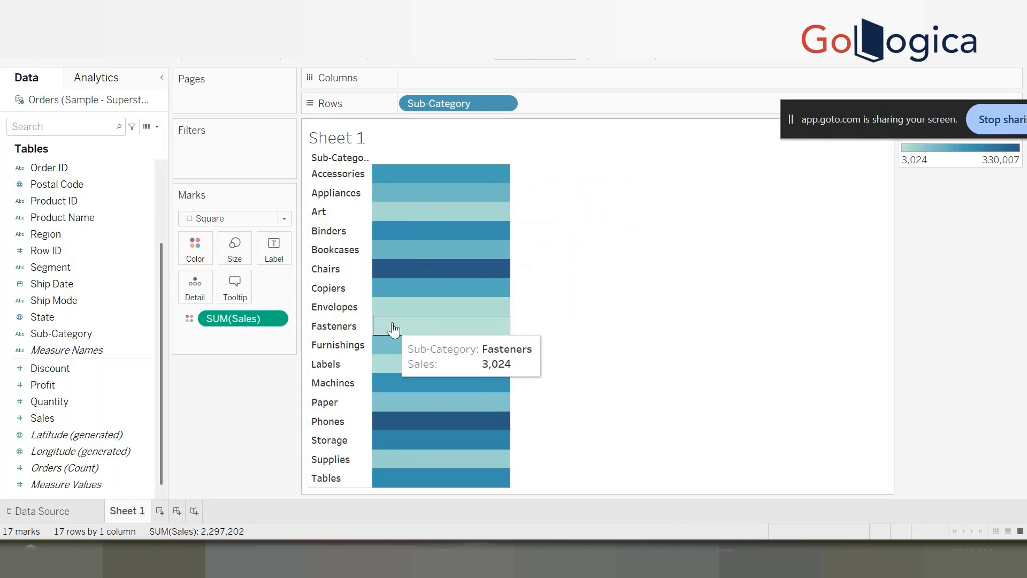
pyautogui.moveTo(416, 317)
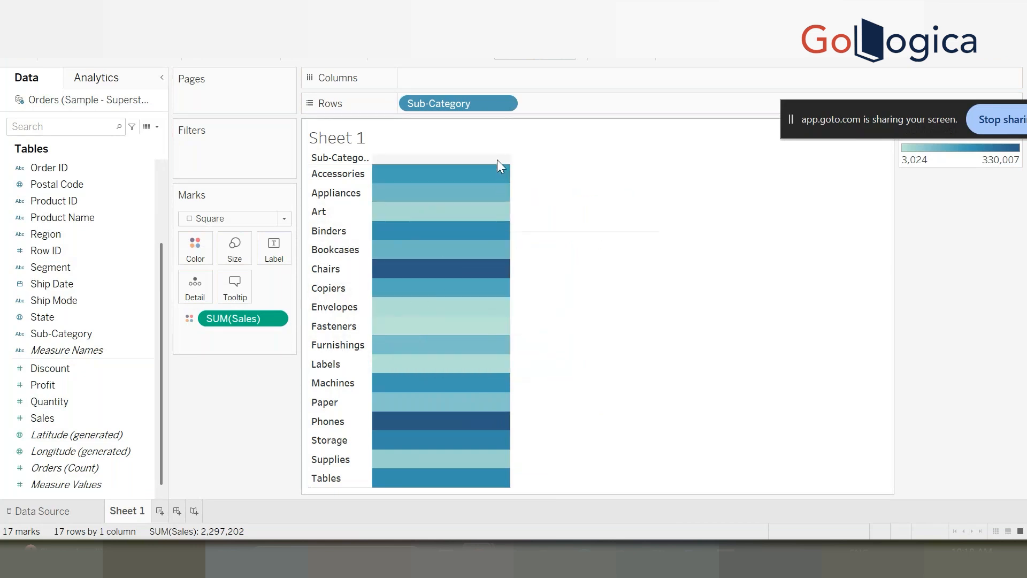
pyautogui.rightClick(476, 161)
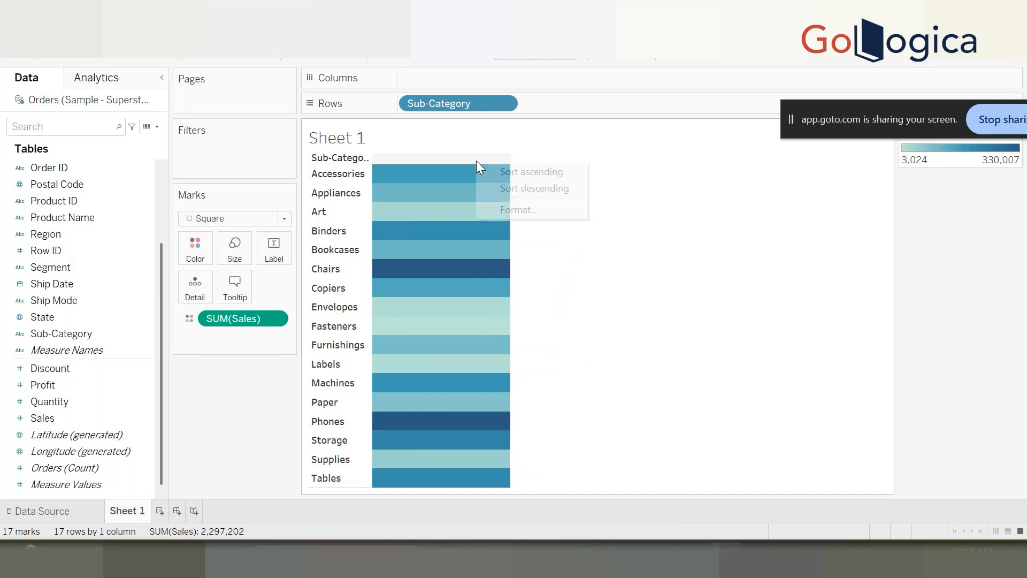
pyautogui.click(551, 186)
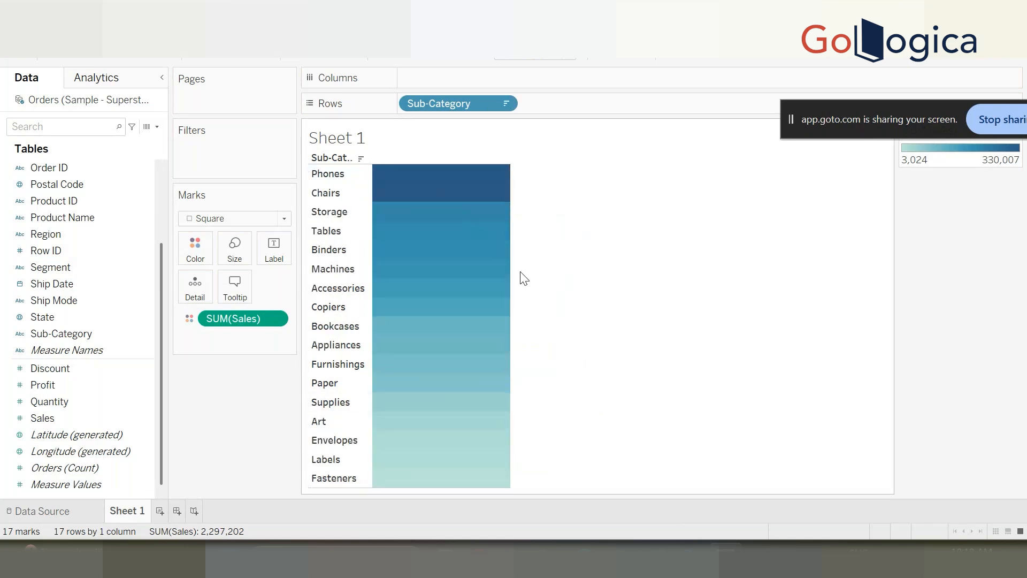
pyautogui.moveTo(477, 175)
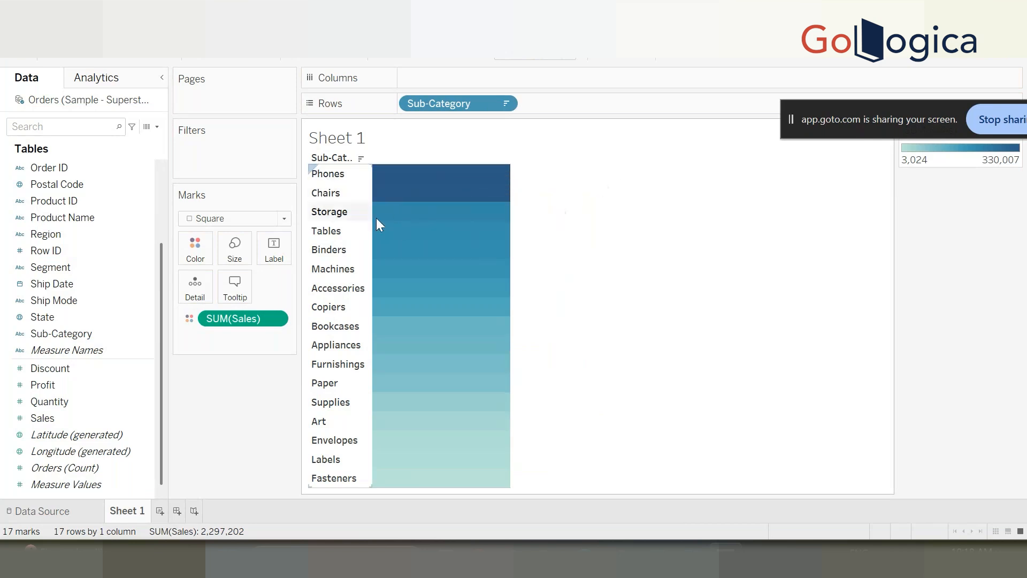
pyautogui.moveTo(415, 210)
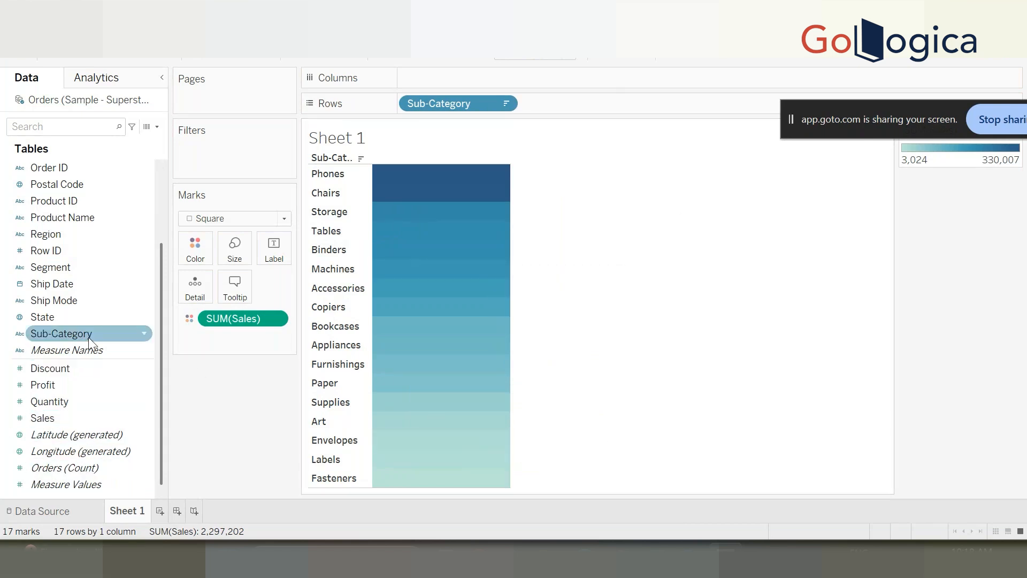
# Add Order Date to Columns as the discrete YEAR(Order Date) field.
pyautogui.scroll(2, 44, 346)
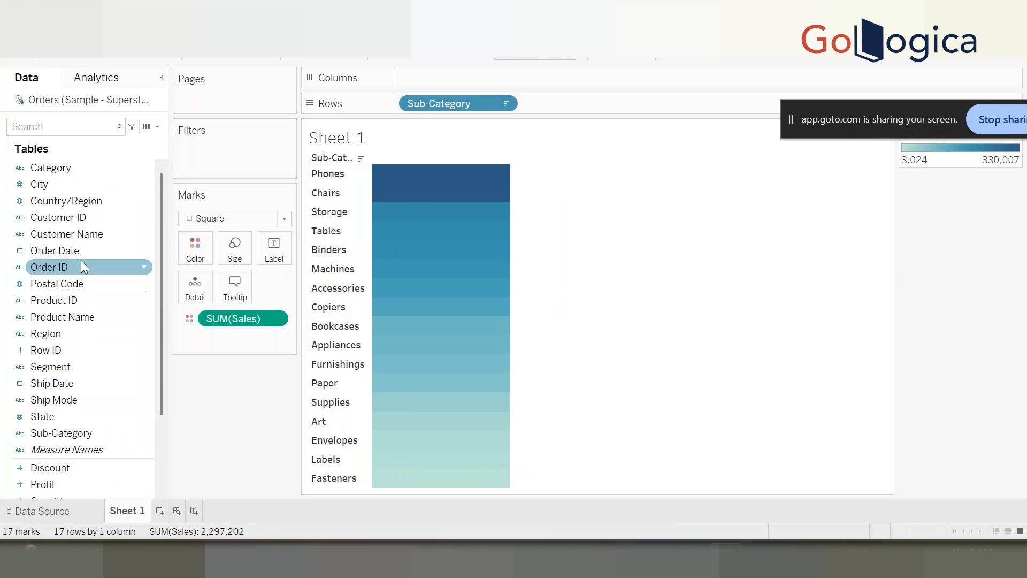
pyautogui.moveTo(73, 248); pyautogui.dragTo(453, 77)
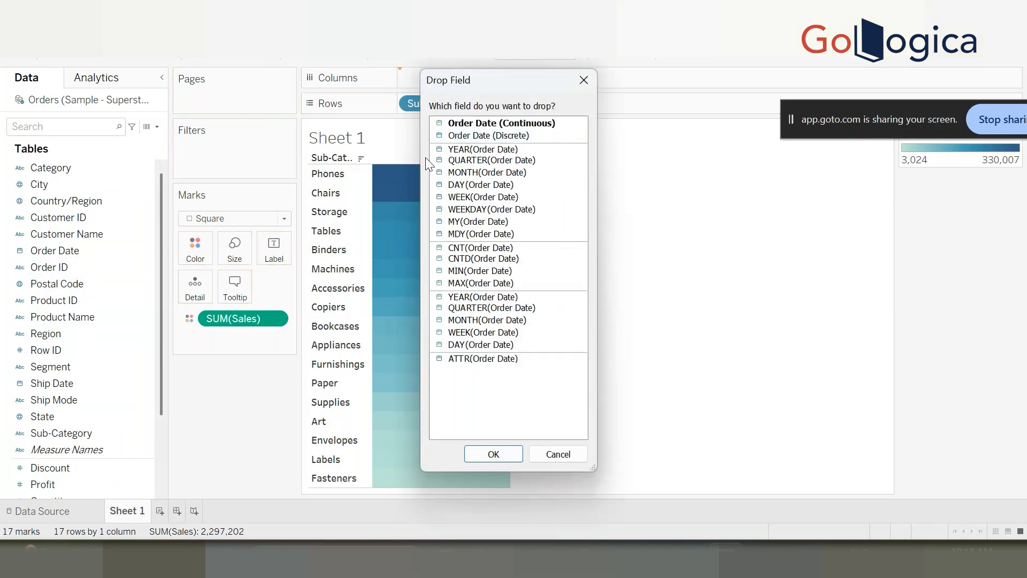
pyautogui.click(481, 150)
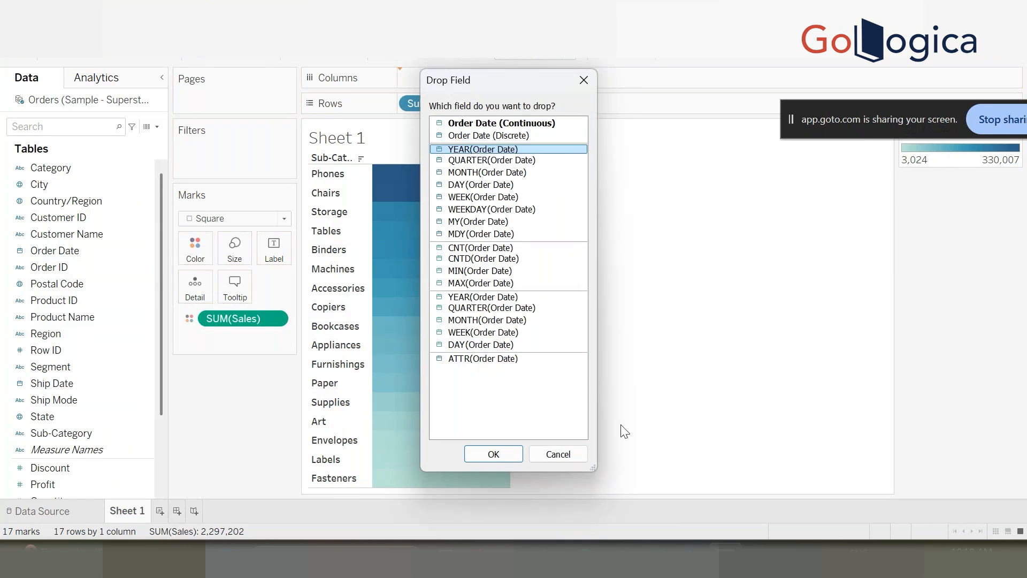
pyautogui.click(493, 454)
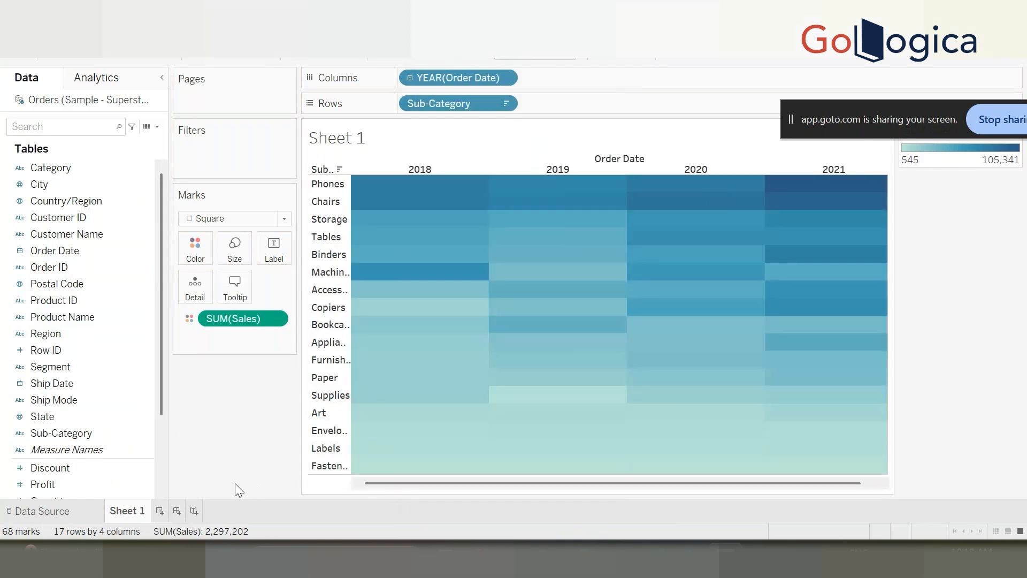
# Examine the sales tooltips of the darkest and lightest sub-category cells across the order years.
pyautogui.moveTo(392, 194)
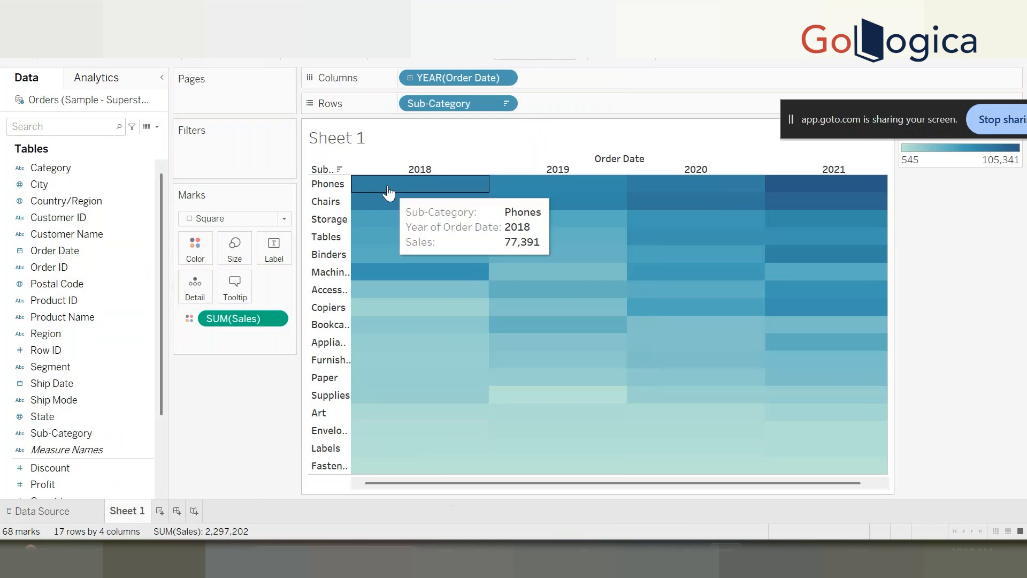
pyautogui.moveTo(553, 197)
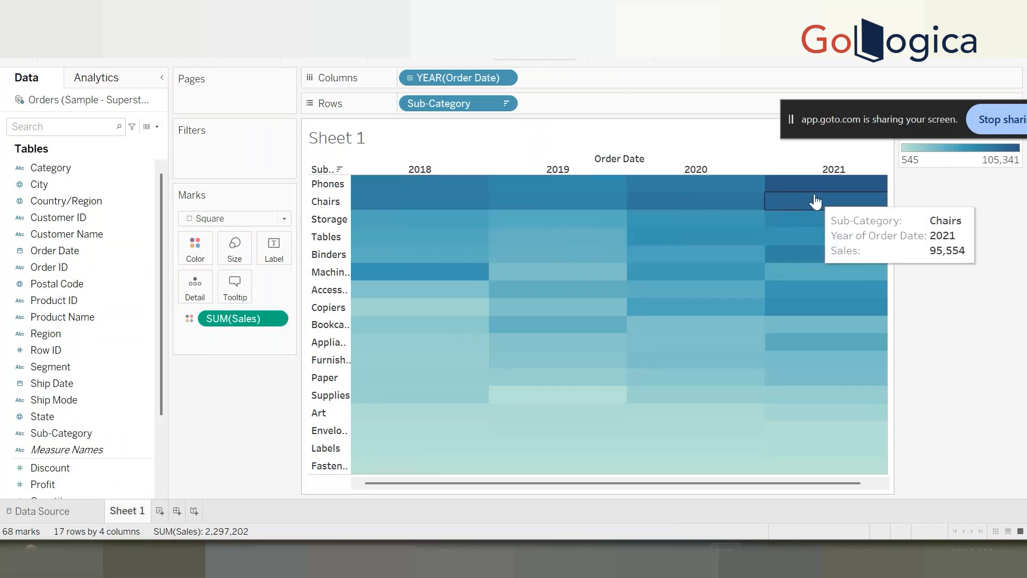
pyautogui.moveTo(836, 198)
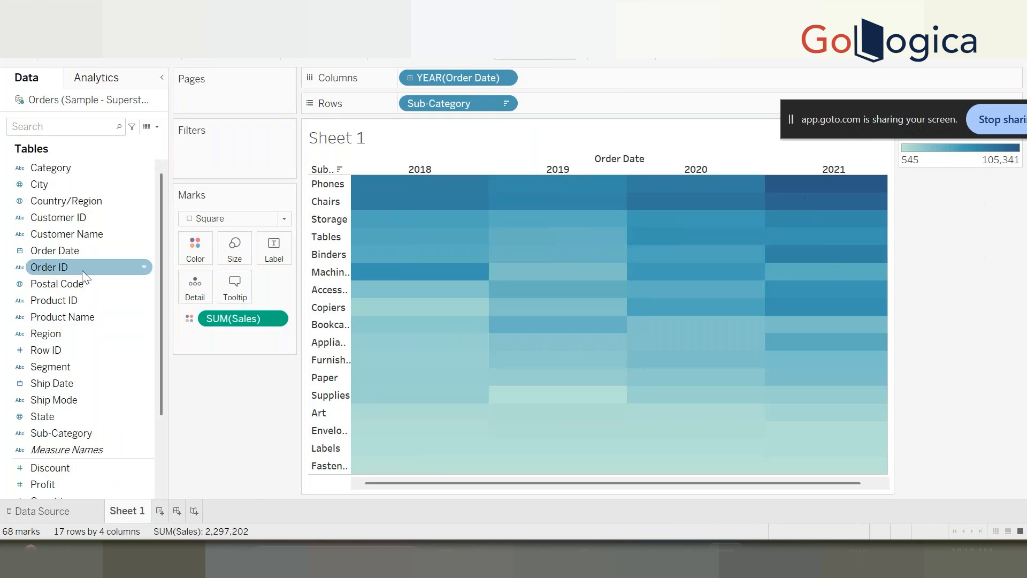
pyautogui.moveTo(395, 412)
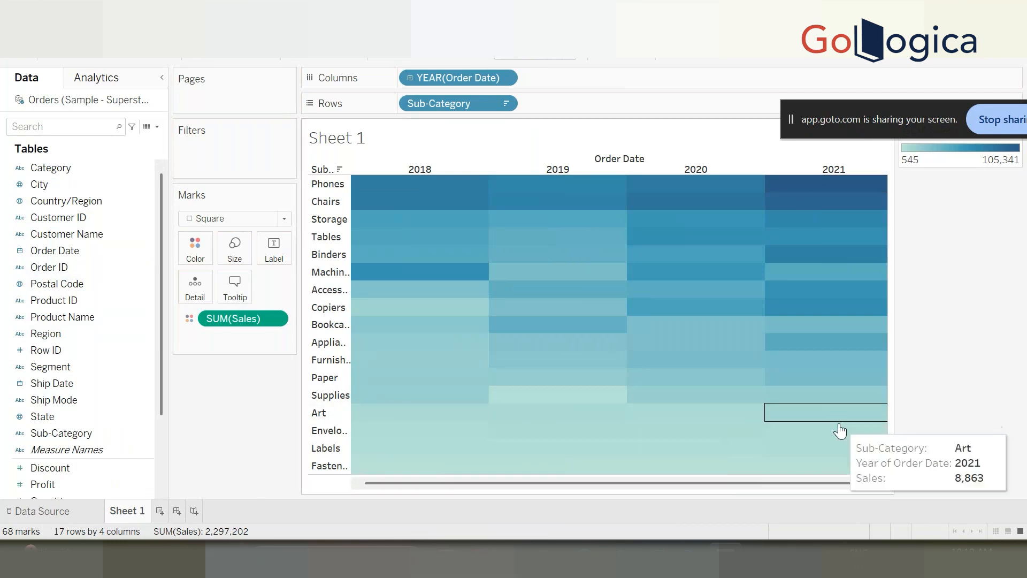
pyautogui.moveTo(368, 456)
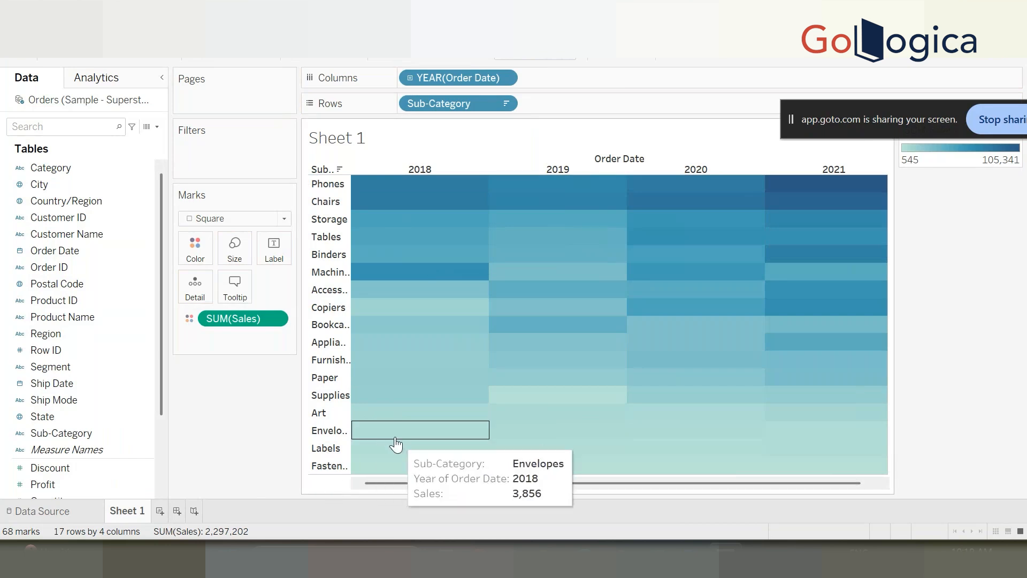
pyautogui.moveTo(436, 414)
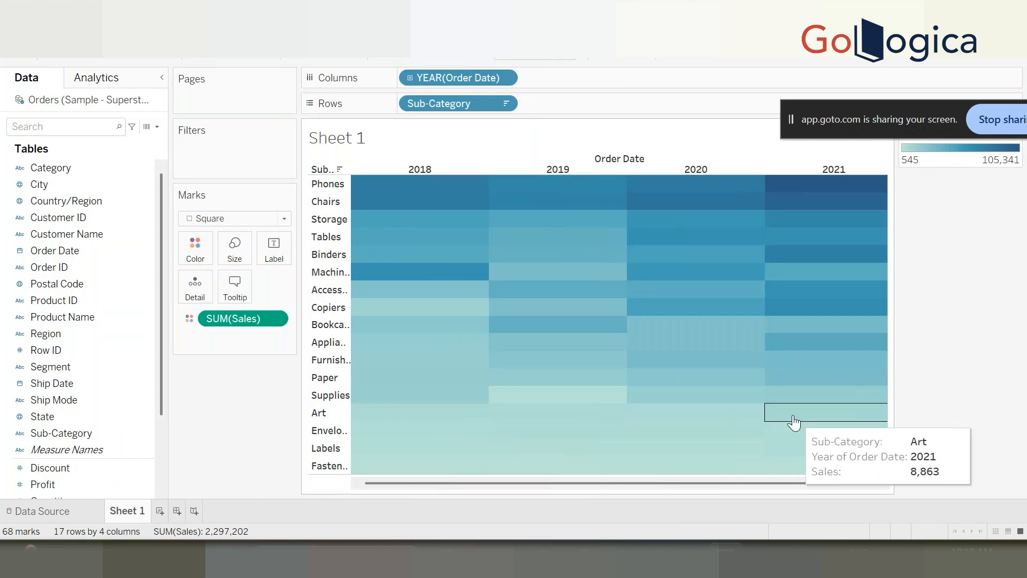
# Compare the sales tooltips of the Supplies and Machines cells for 2018 and 2019.
pyautogui.moveTo(364, 400)
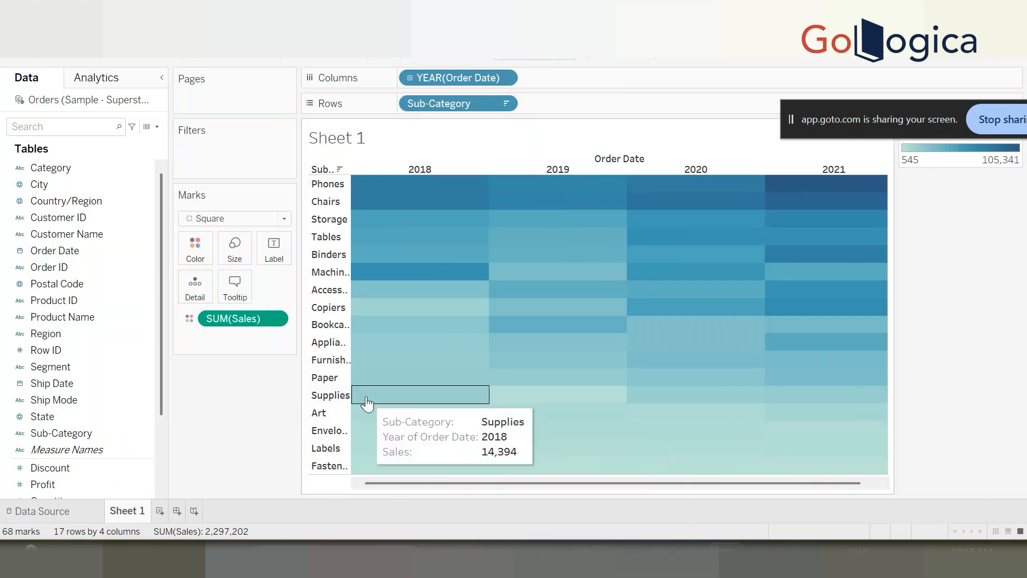
pyautogui.moveTo(546, 394)
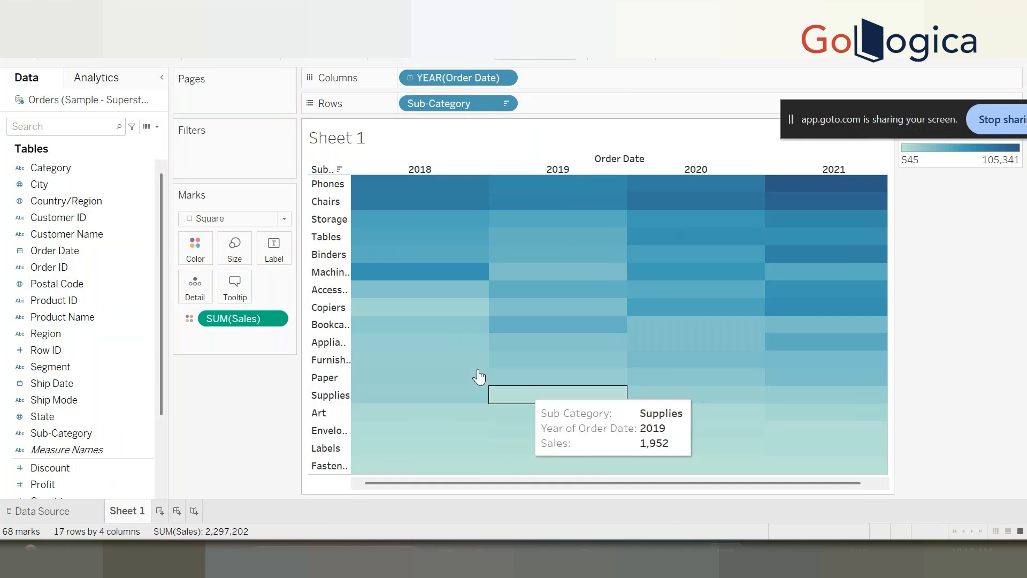
pyautogui.moveTo(572, 278)
pyautogui.moveTo(466, 277)
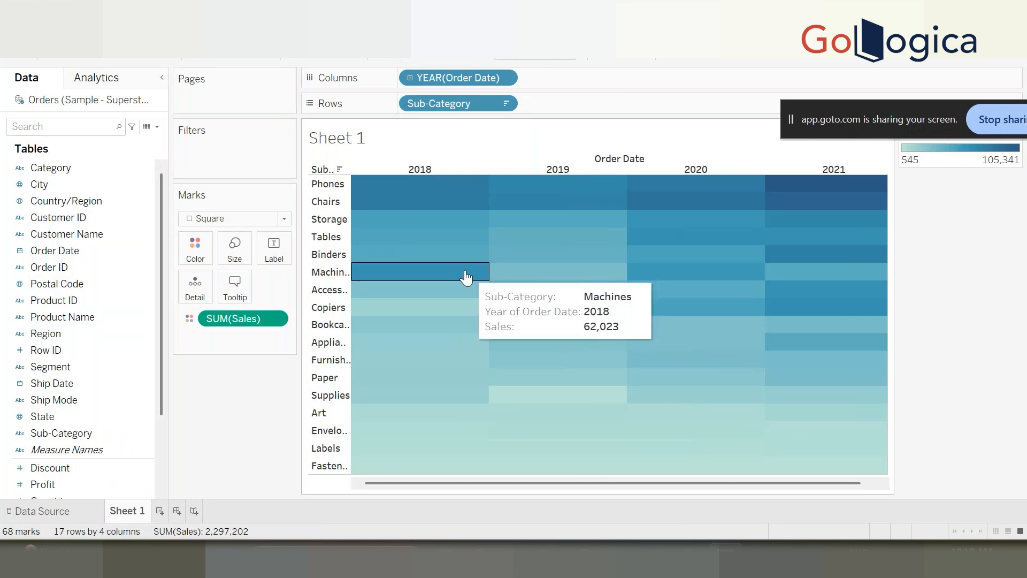
pyautogui.moveTo(528, 285)
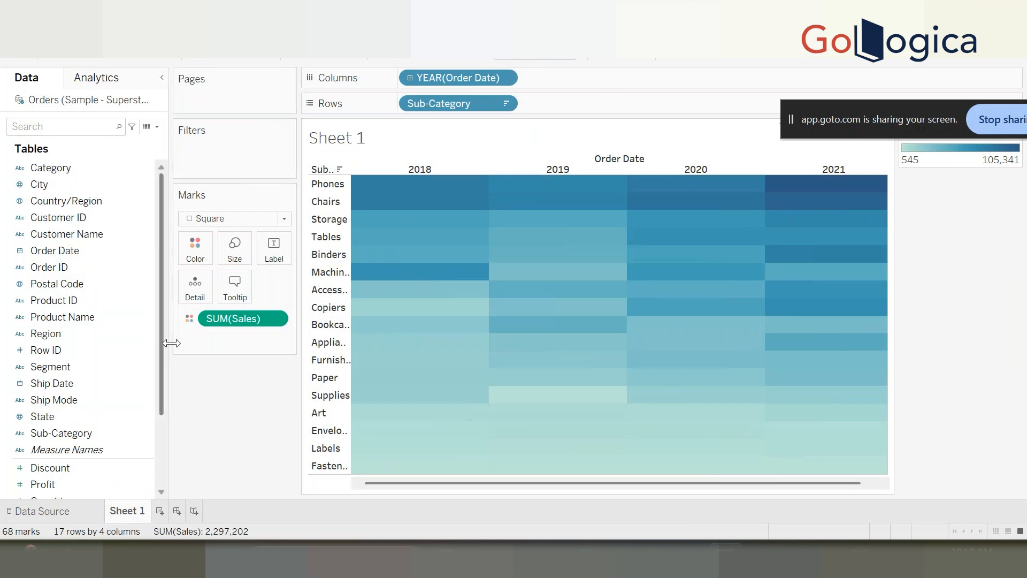
# Replace Sub-Category on Rows with the discrete MONTH(Order Date) field and fit the heat map to Entire View.
pyautogui.moveTo(456, 107); pyautogui.dragTo(253, 383)
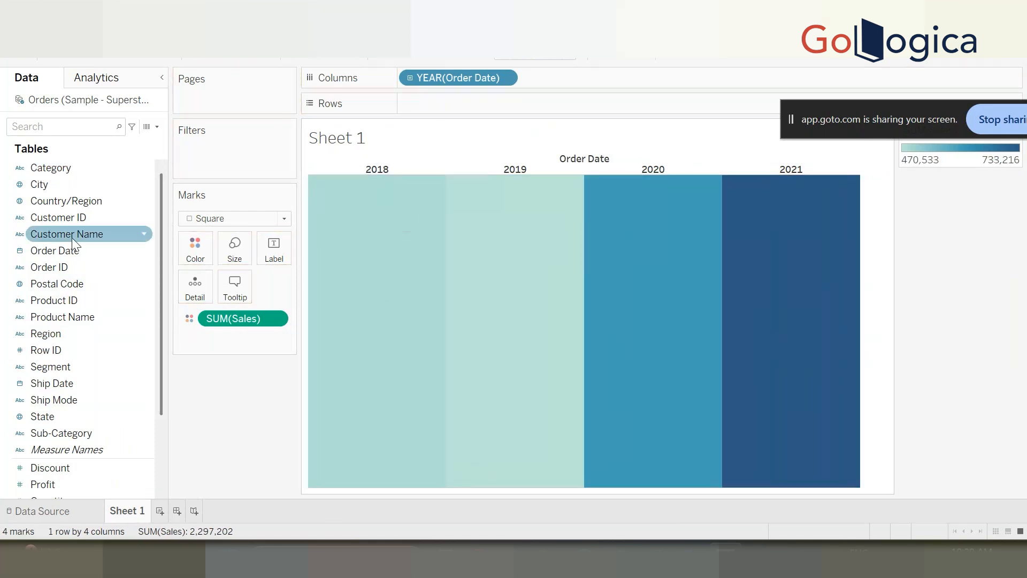
pyautogui.moveTo(72, 249); pyautogui.dragTo(440, 113)
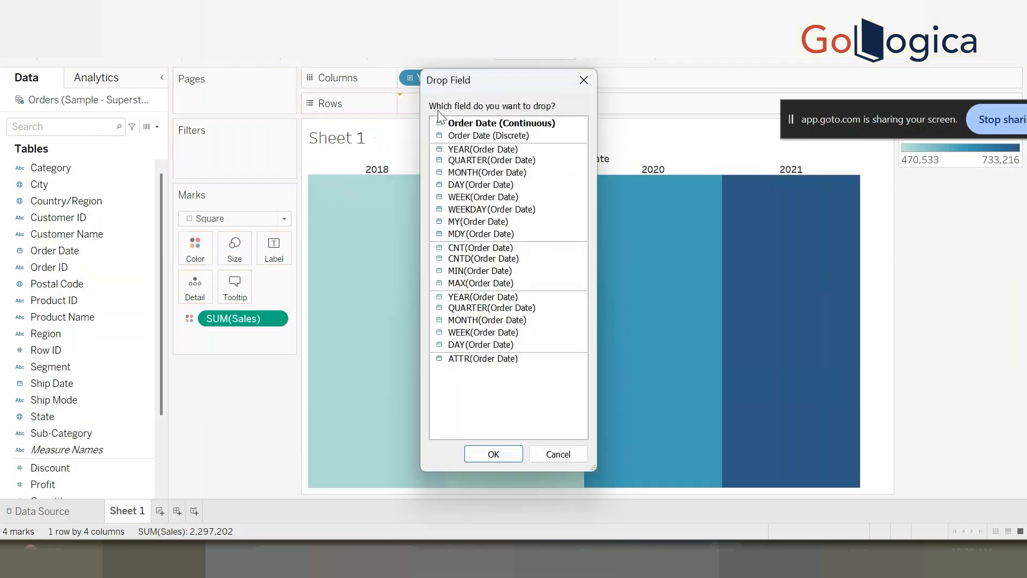
pyautogui.click(477, 172)
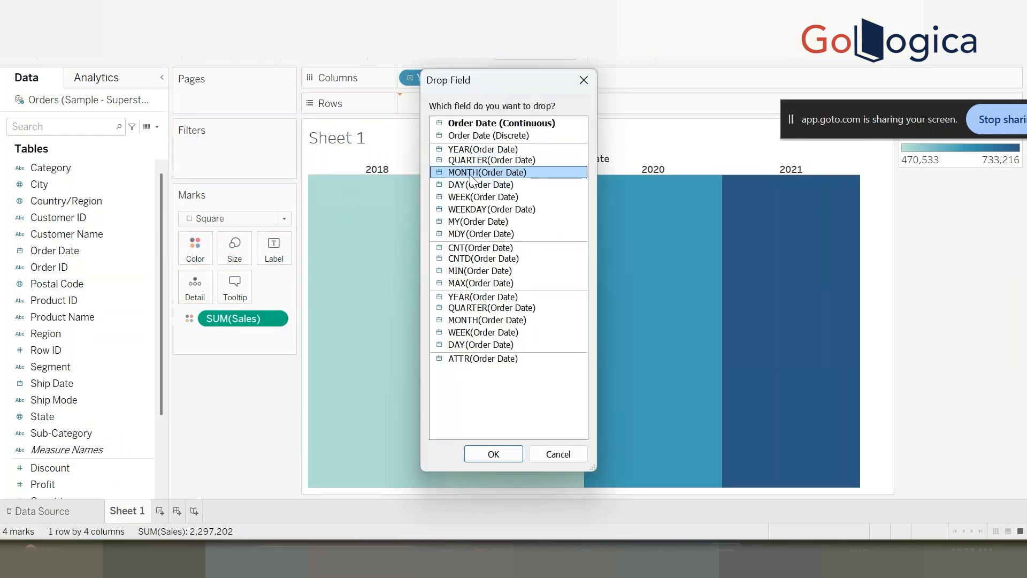
pyautogui.click(483, 457)
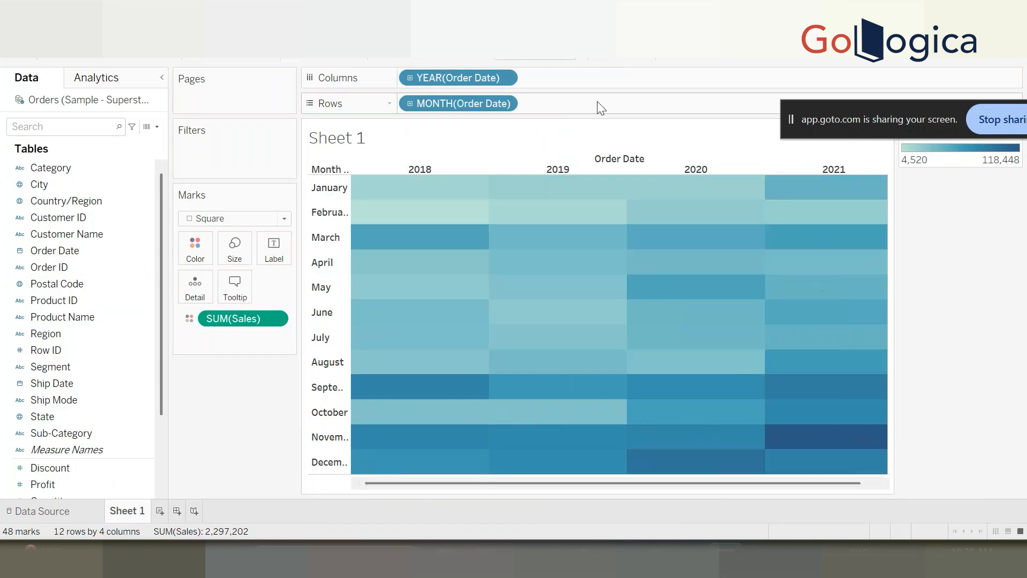
pyautogui.click(571, 59)
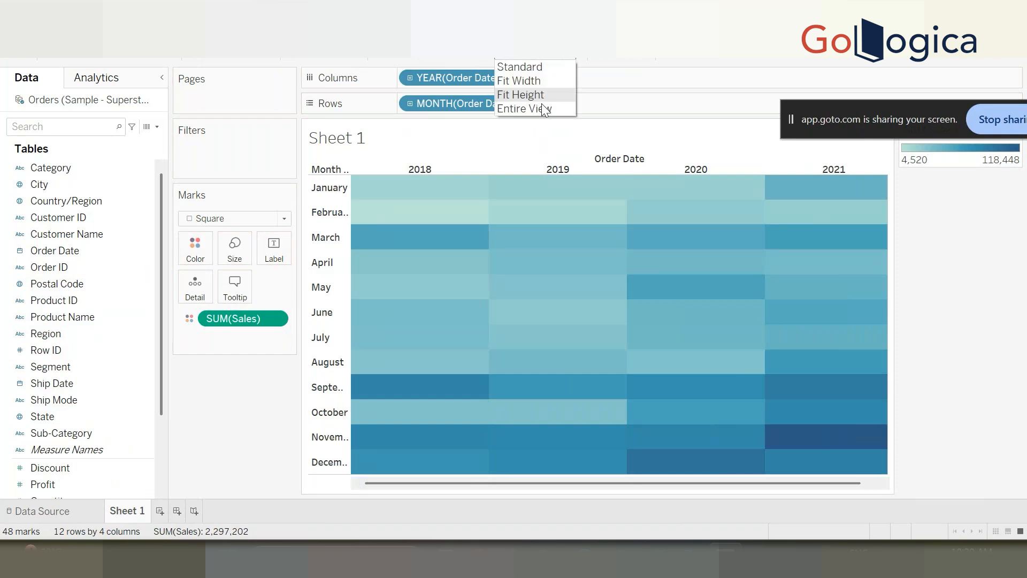
pyautogui.click(533, 107)
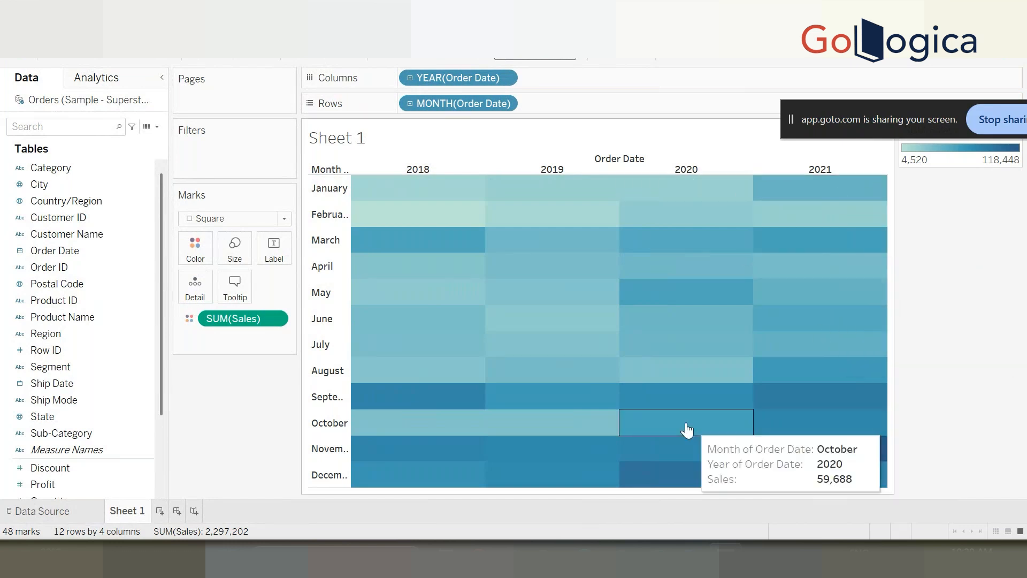
pyautogui.moveTo(633, 293)
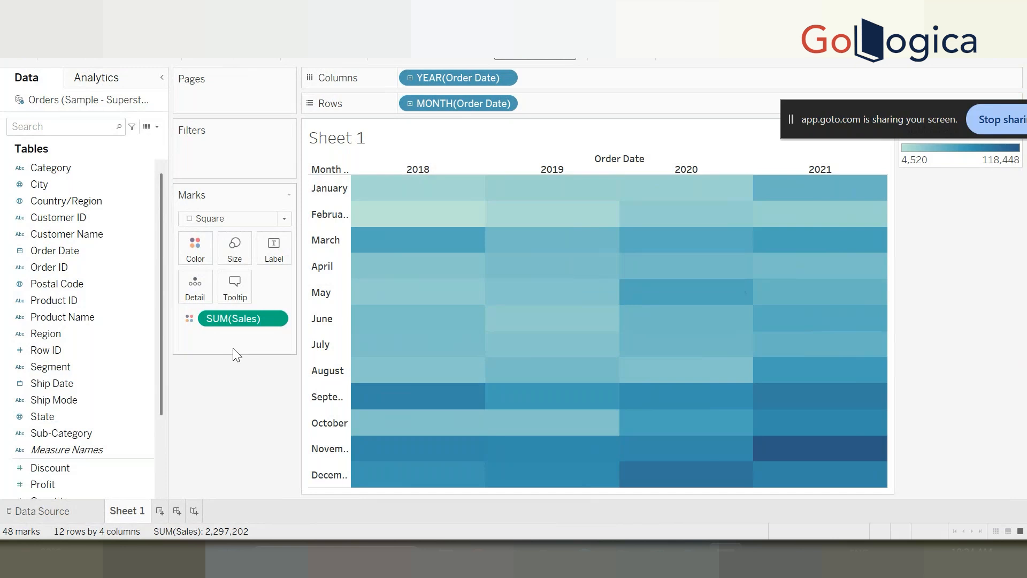
pyautogui.moveTo(649, 186)
# Create a new worksheet named 01 Filter with a text table of SUM(Sales) by Sub-Category on Rows.
pyautogui.click(160, 511)
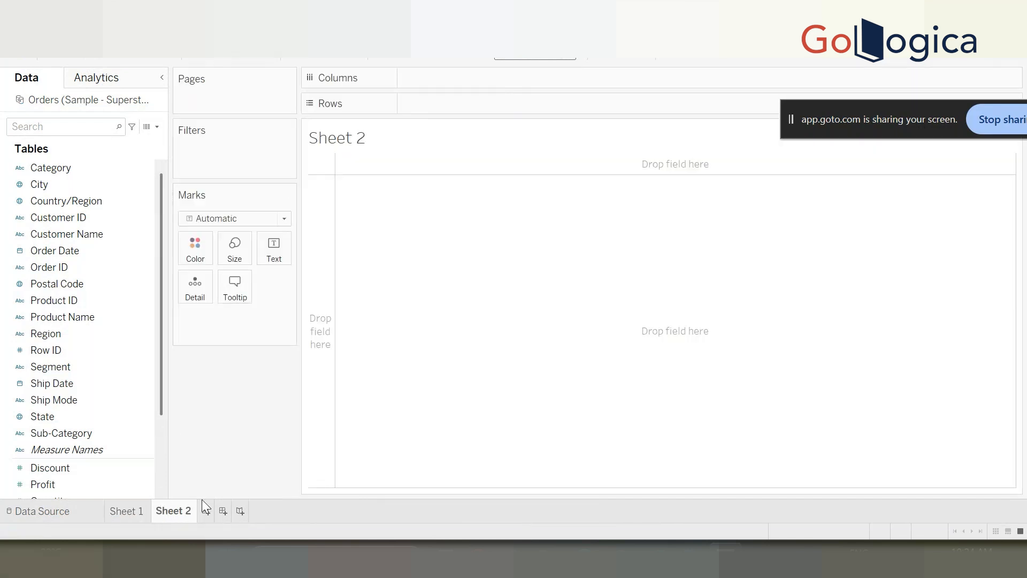
pyautogui.doubleClick(177, 512)
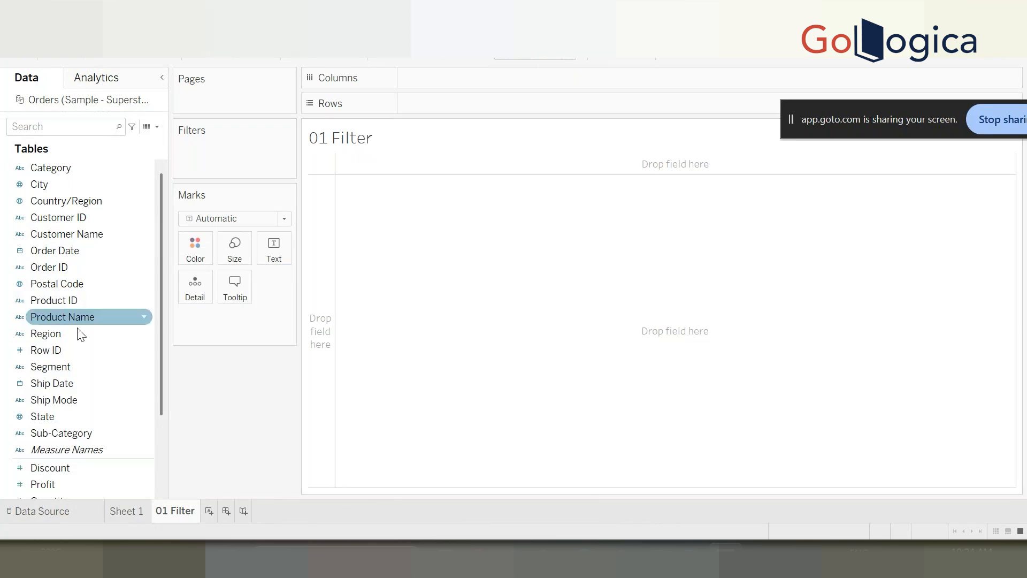
pyautogui.doubleClick(91, 433)
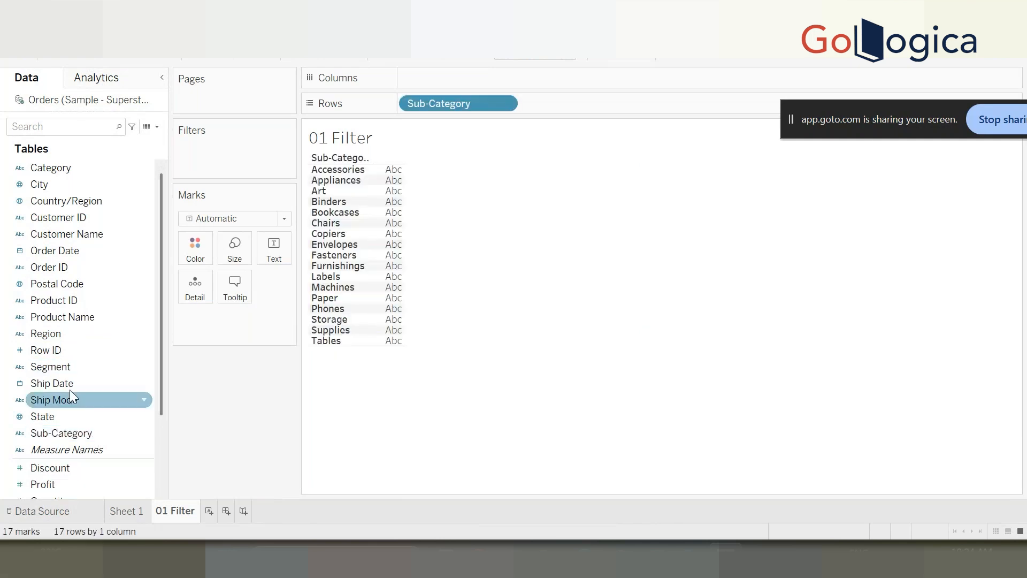
pyautogui.scroll(-3, 78, 439)
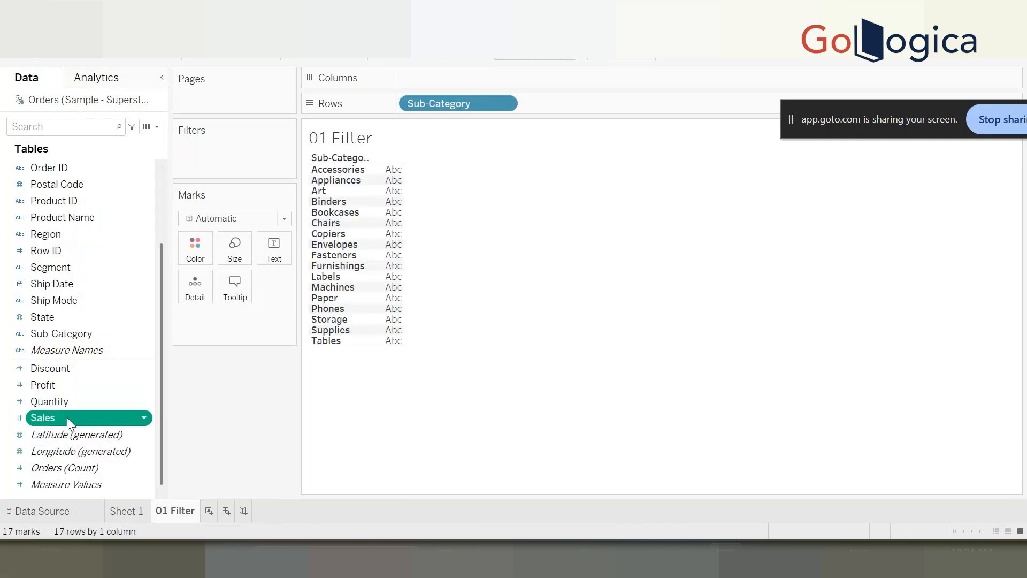
pyautogui.doubleClick(66, 417)
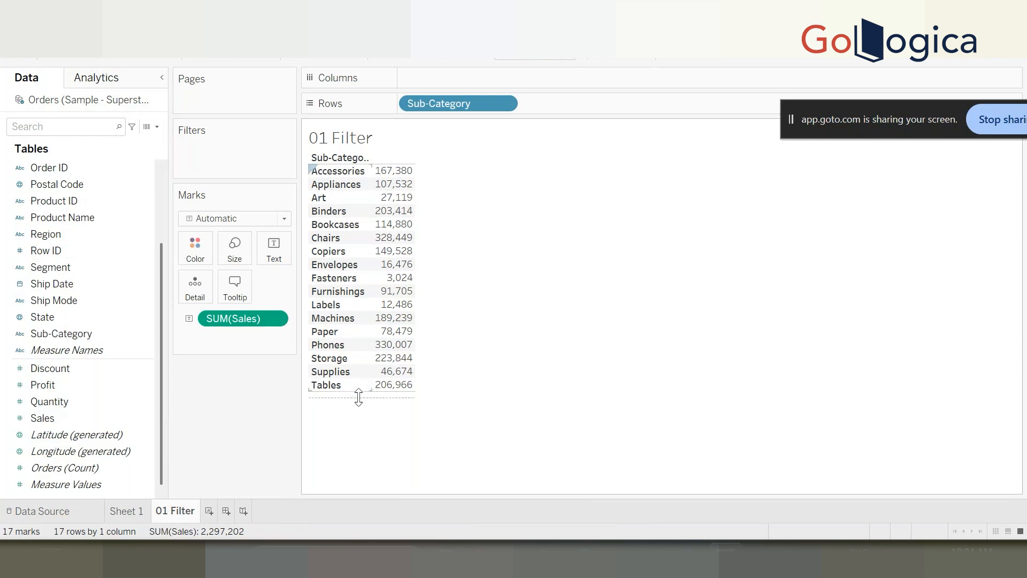
# Increase the row height of the sub-category table and set its fit to Fit Height.
pyautogui.moveTo(358, 397); pyautogui.dragTo(359, 410)
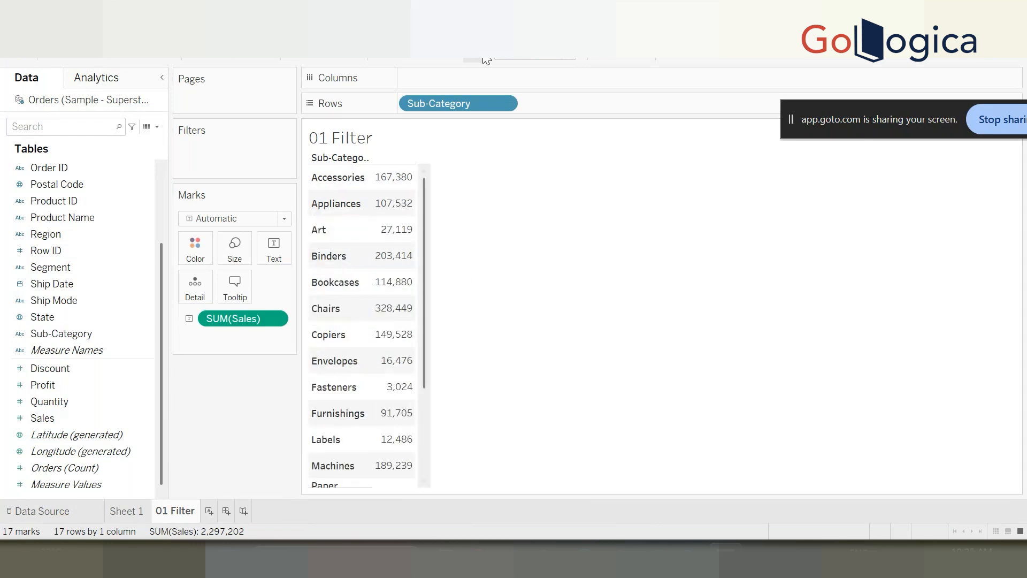
pyautogui.click(567, 62)
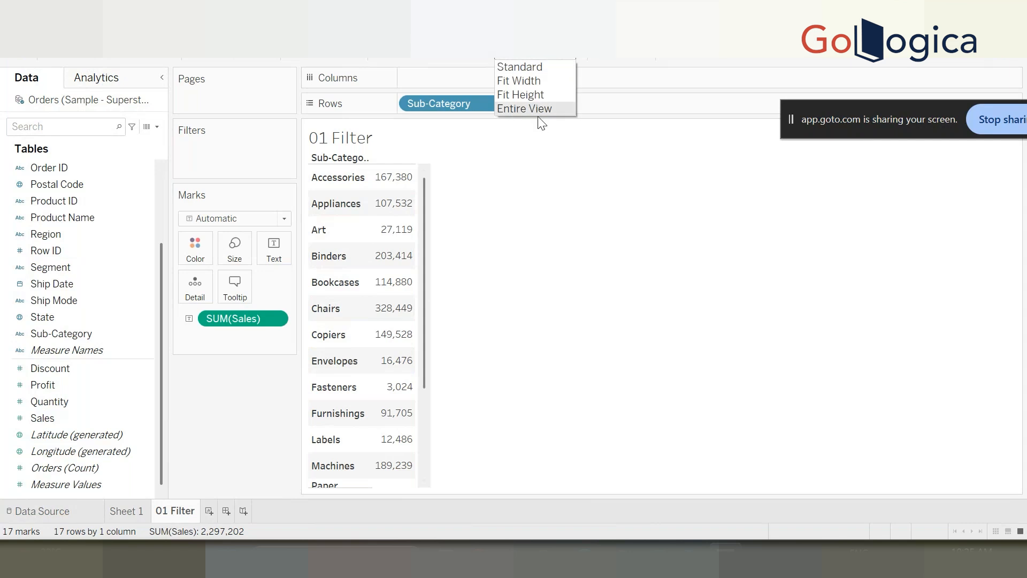
pyautogui.click(541, 94)
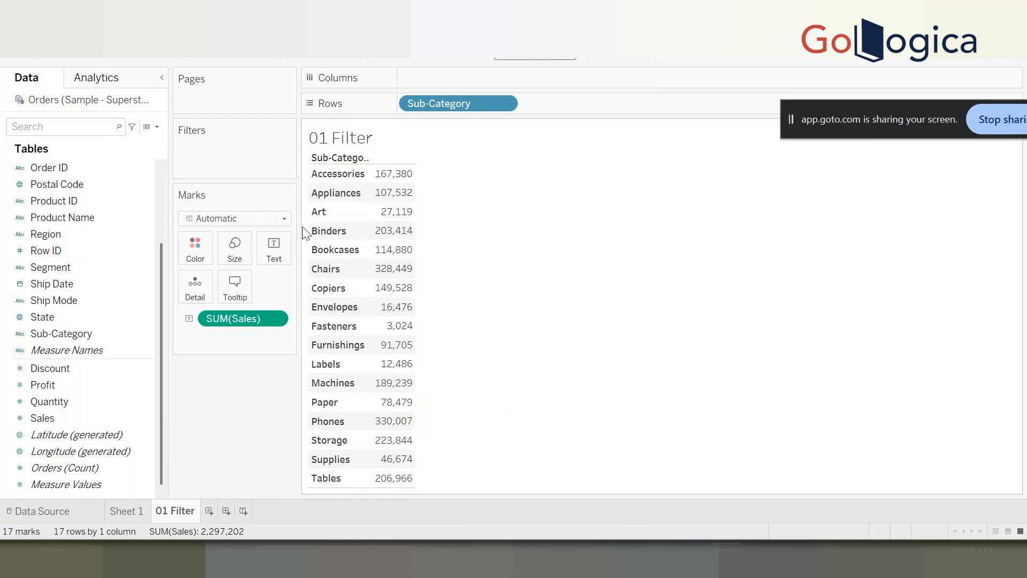
# Add a Category filter to the sheet that keeps only Furniture.
pyautogui.scroll(3, 89, 184)
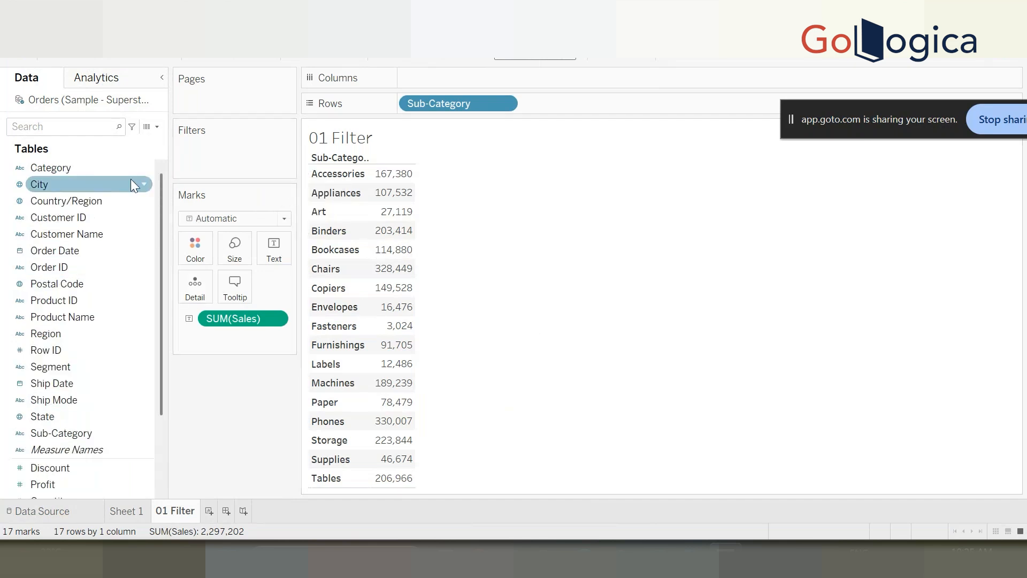
pyautogui.moveTo(134, 184); pyautogui.dragTo(234, 162)
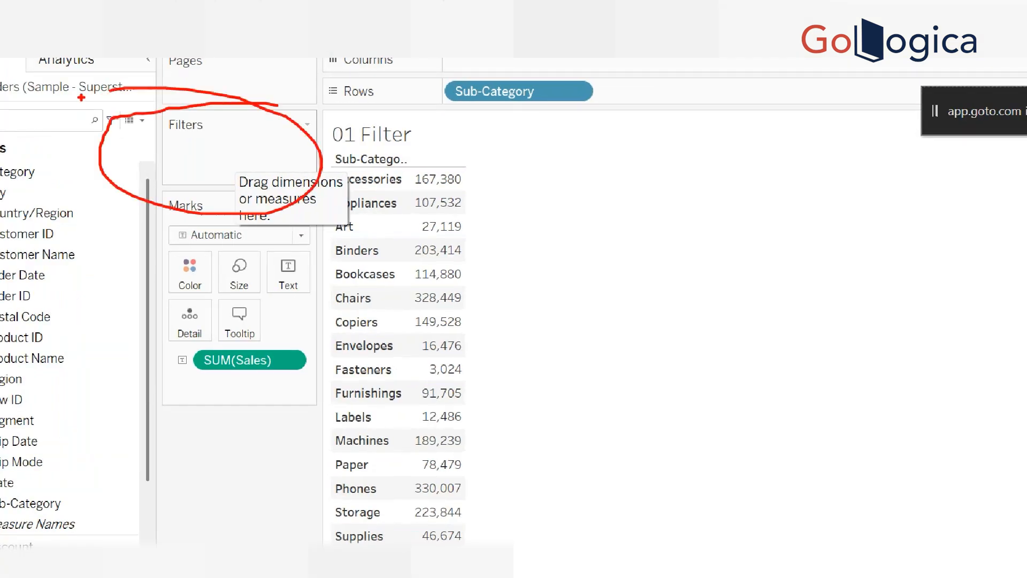
pyautogui.moveTo(6, 171); pyautogui.dragTo(211, 159)
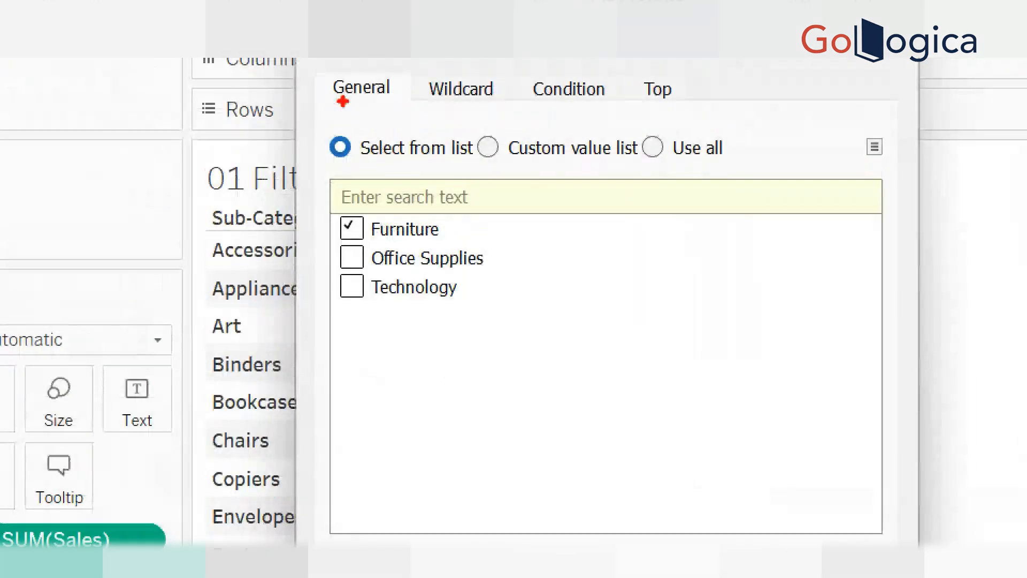
pyautogui.moveTo(326, 104); pyautogui.dragTo(367, 105)
pyautogui.moveTo(433, 111); pyautogui.dragTo(491, 114)
pyautogui.moveTo(592, 113); pyautogui.dragTo(607, 113)
pyautogui.moveTo(707, 111); pyautogui.dragTo(747, 110)
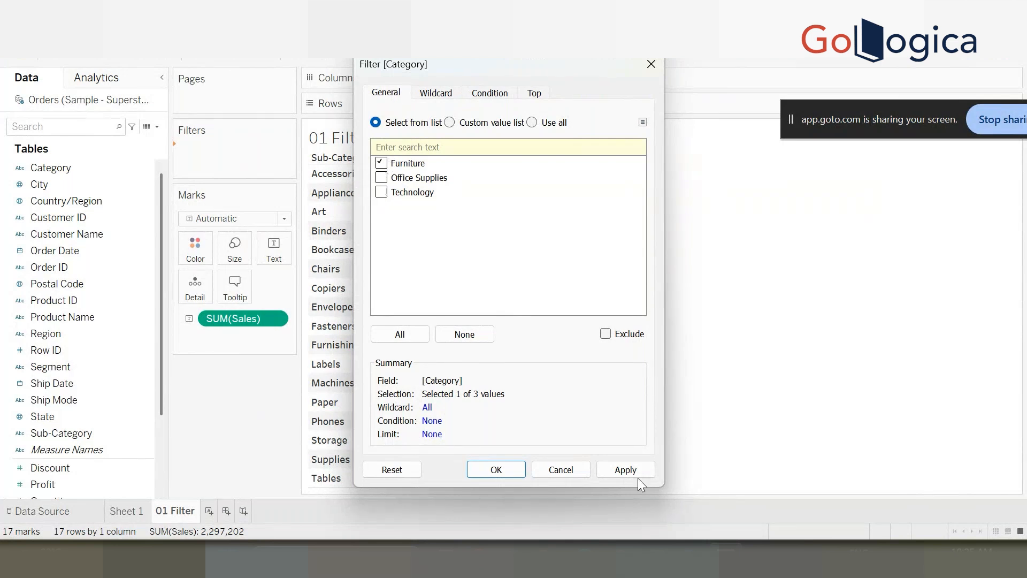
pyautogui.click(495, 468)
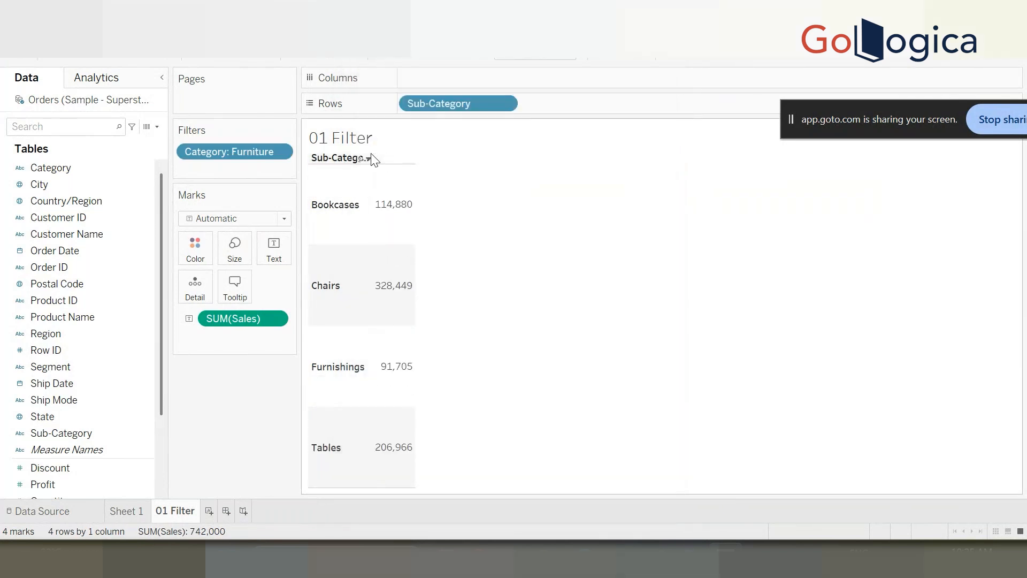
# Add Category to Rows ahead of Sub-Category and set the table's fit to Standard.
pyautogui.click(60, 254)
pyautogui.moveTo(68, 169); pyautogui.dragTo(413, 114)
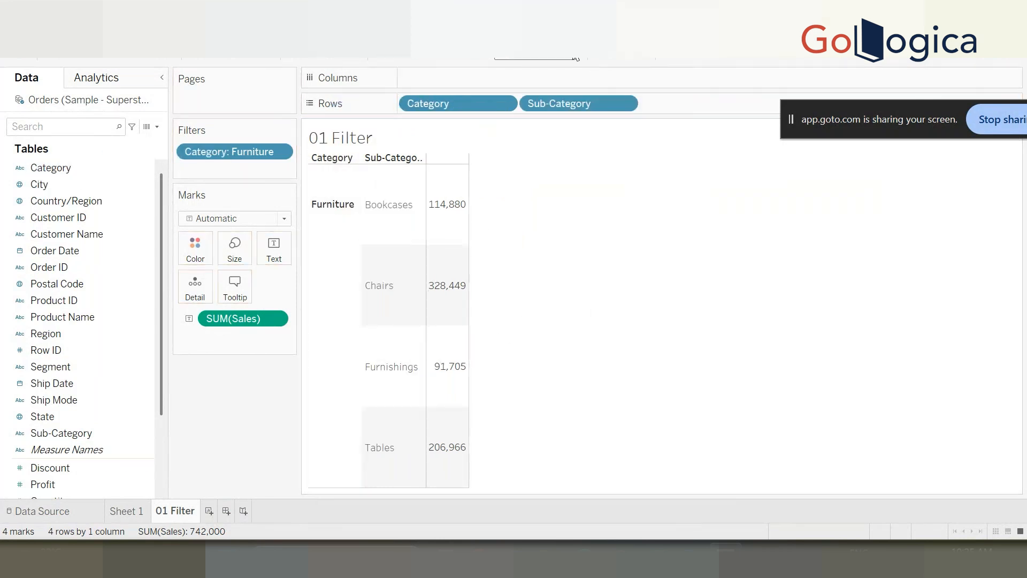
pyautogui.click(540, 54)
pyautogui.click(530, 66)
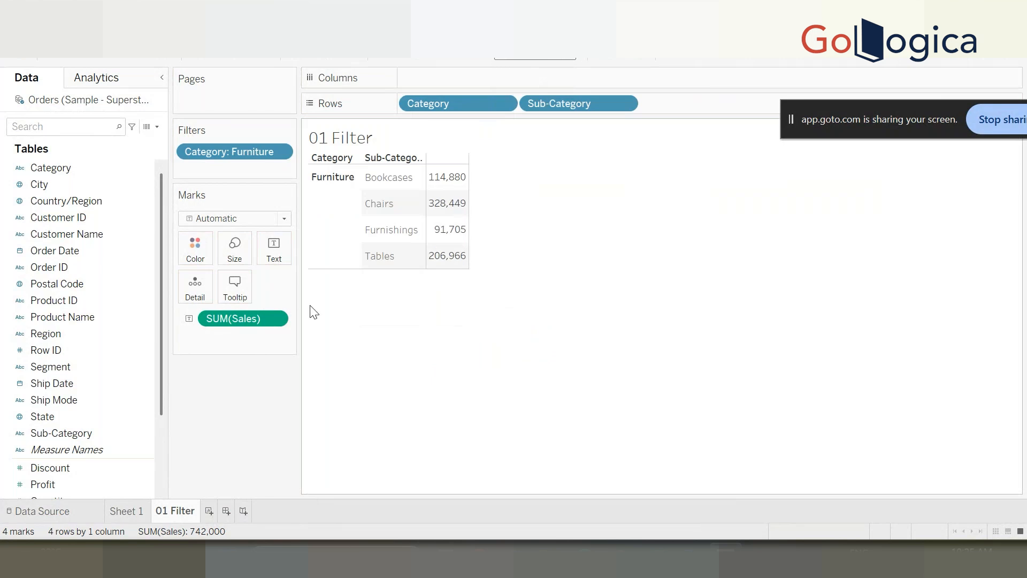
# Edit the Category filter to keep Office Supplies instead of Furniture.
pyautogui.click(280, 152)
pyautogui.click(251, 171)
pyautogui.click(381, 169)
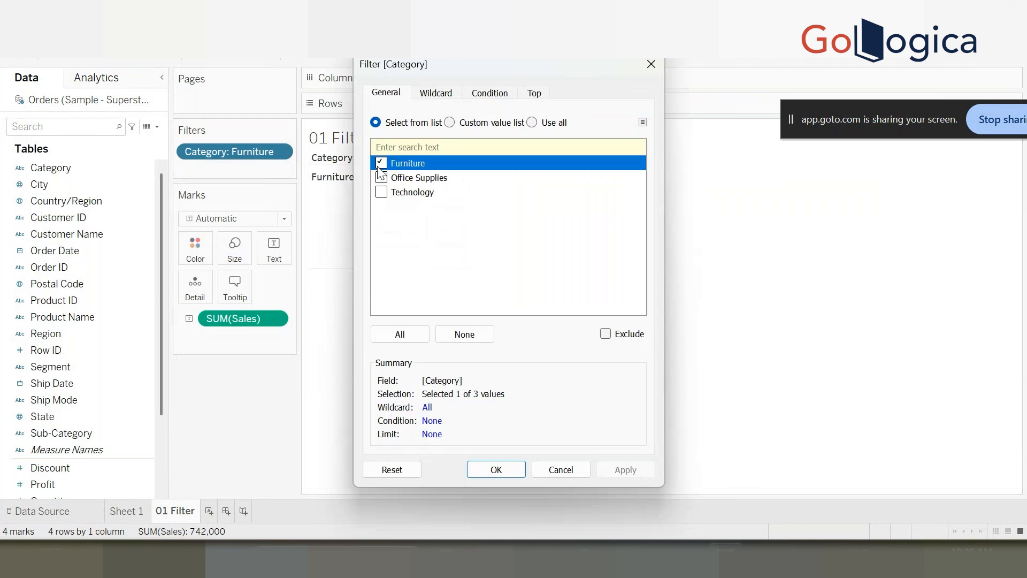
pyautogui.click(381, 163)
pyautogui.click(382, 177)
pyautogui.click(514, 471)
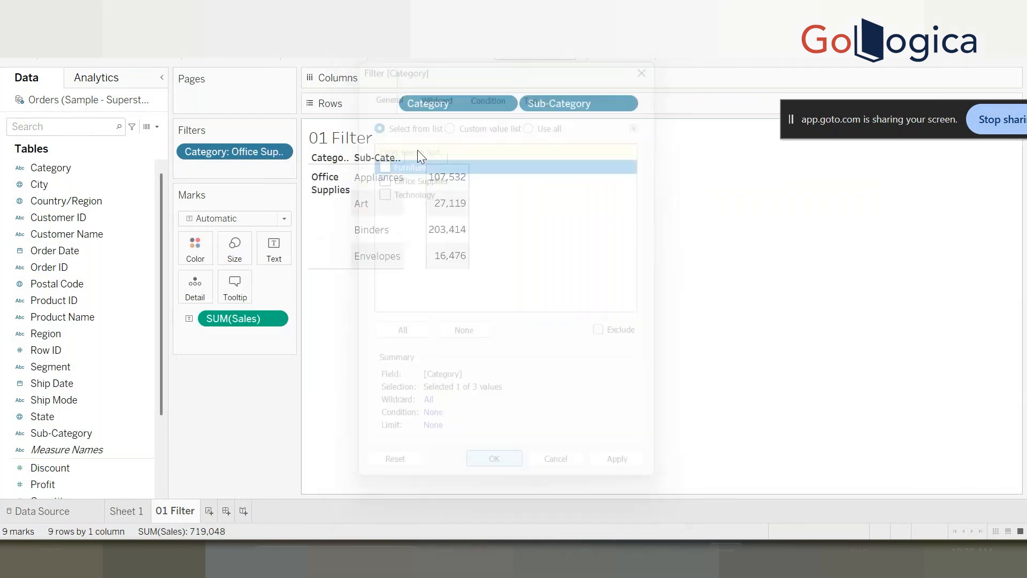
# Add Furniture to the Category filter alongside Office Supplies and view the lower rows of the table.
pyautogui.click(280, 152)
pyautogui.click(248, 170)
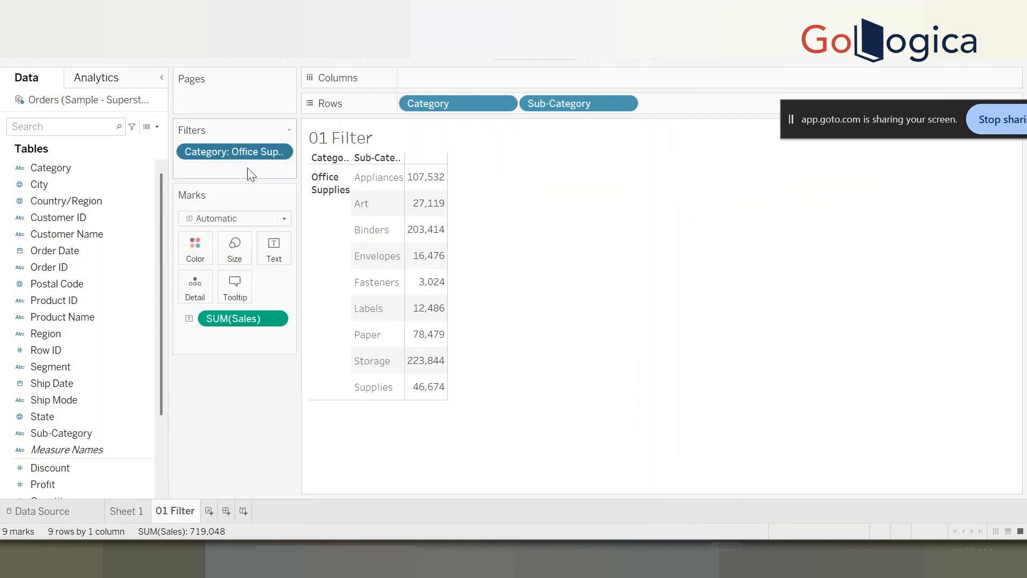
pyautogui.click(381, 163)
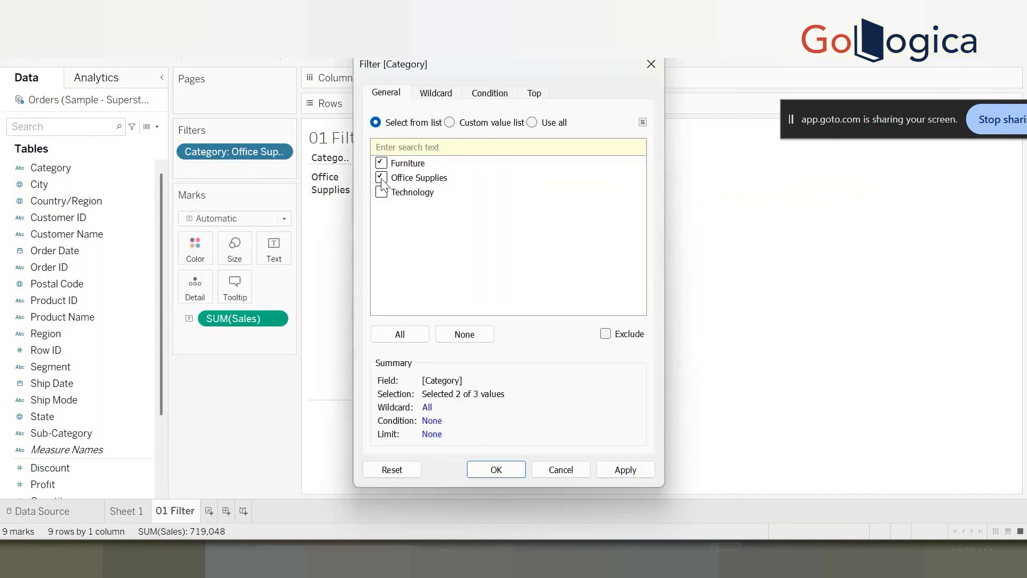
pyautogui.click(496, 469)
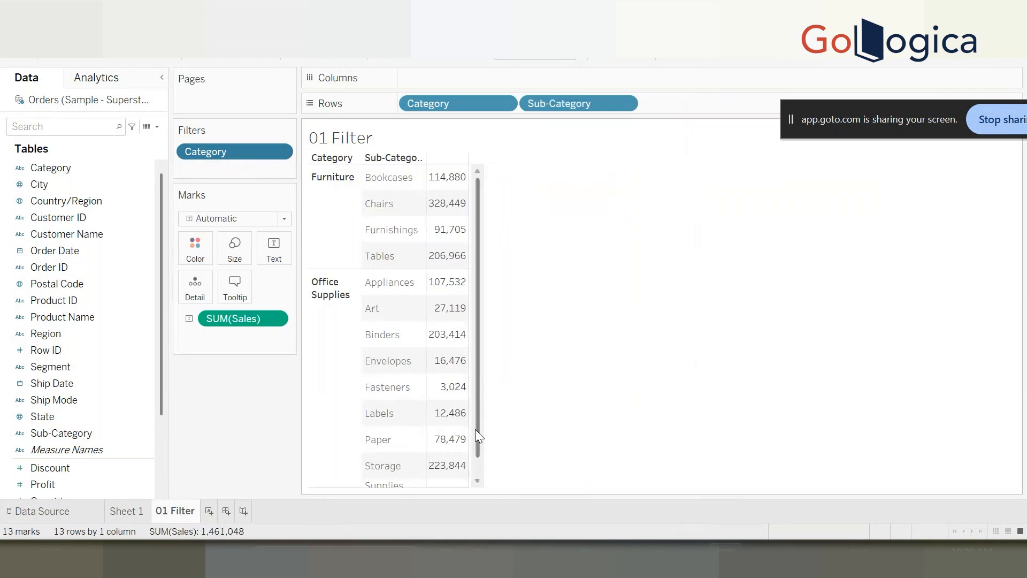
pyautogui.scroll(-1, 482, 422)
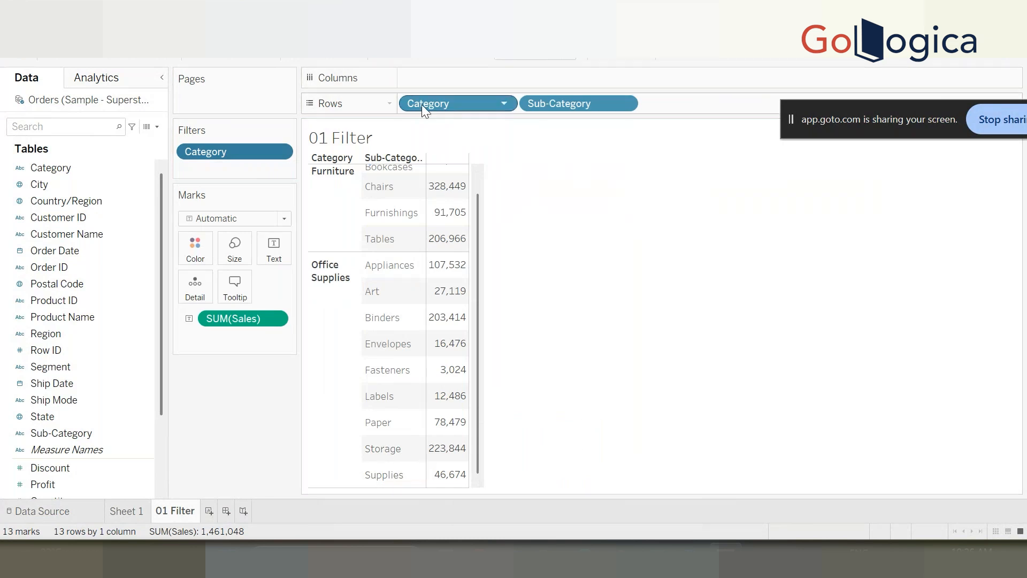
pyautogui.click(572, 59)
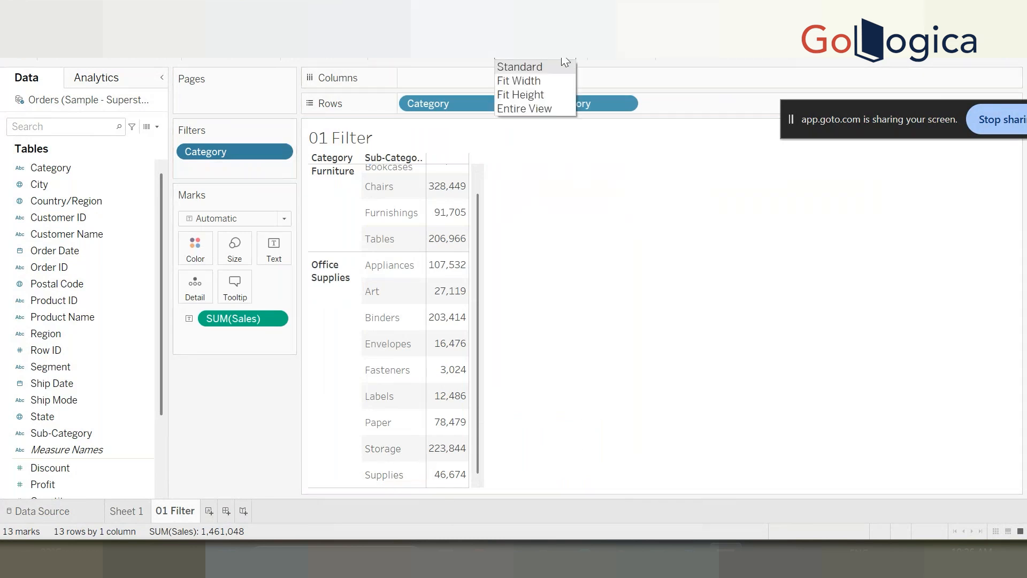
pyautogui.click(625, 199)
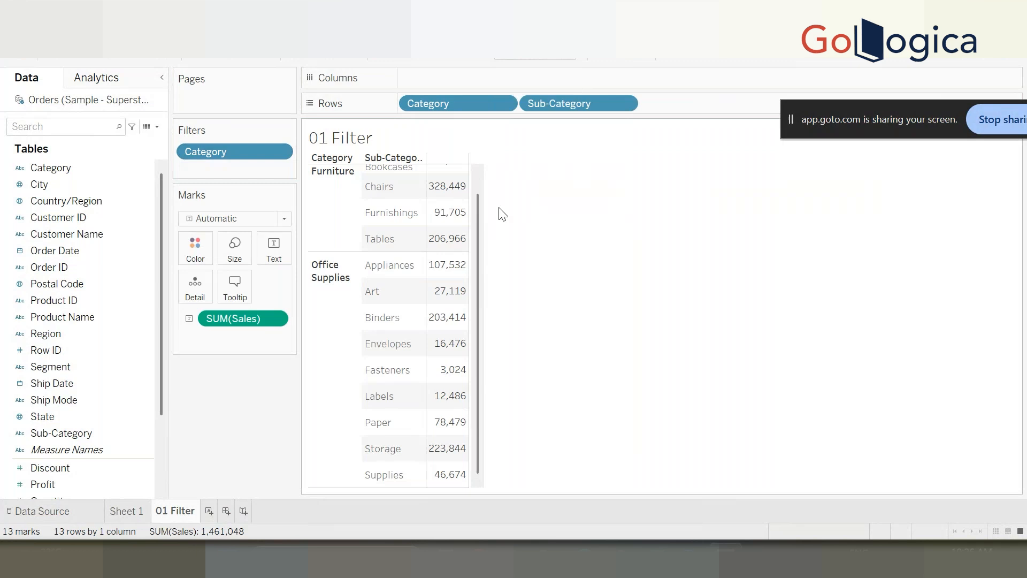
# Remove Furniture from the Category filter, keeping only Office Supplies, and reduce the height of the table's rows.
pyautogui.click(279, 152)
pyautogui.click(260, 170)
pyautogui.click(387, 176)
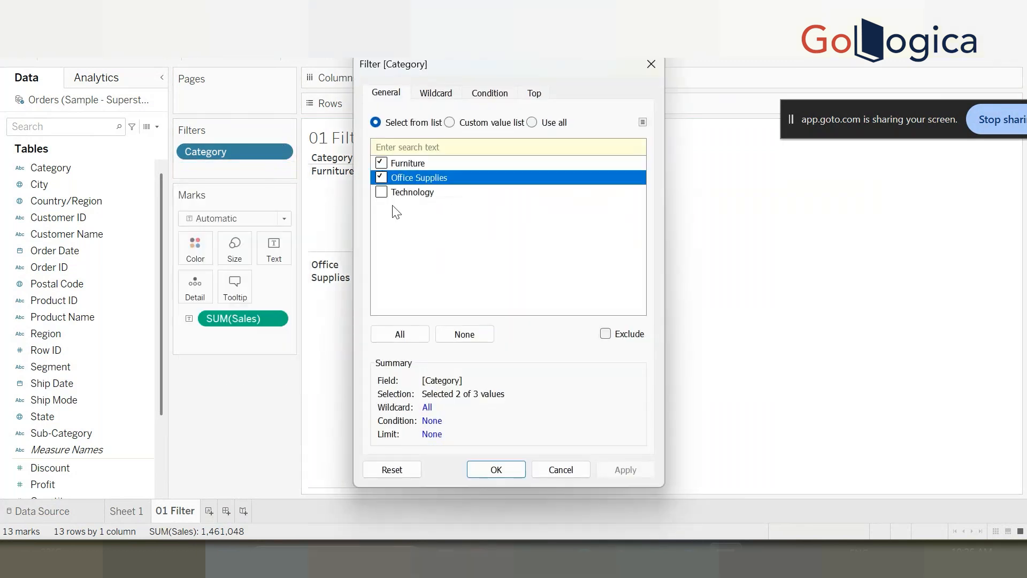
pyautogui.click(381, 163)
pyautogui.click(624, 470)
pyautogui.click(487, 470)
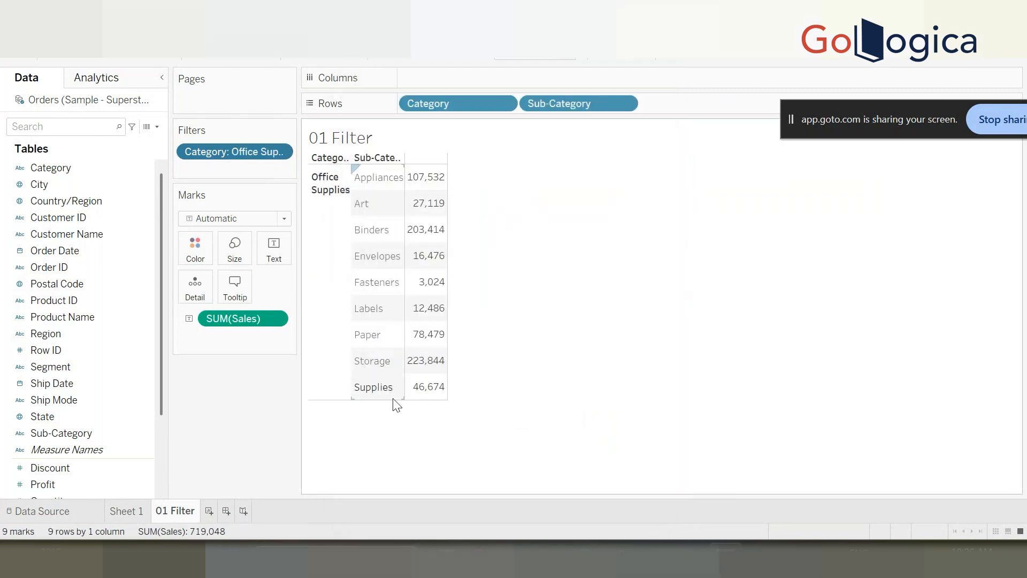
pyautogui.moveTo(392, 399); pyautogui.dragTo(393, 391)
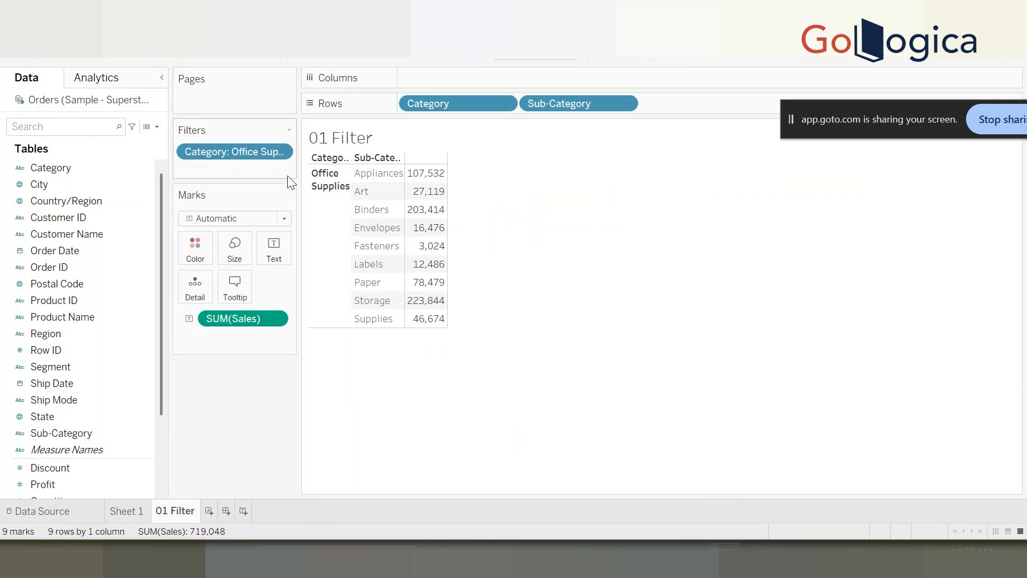
# Add Technology to the Category filter alongside Office Supplies.
pyautogui.click(280, 152)
pyautogui.click(265, 169)
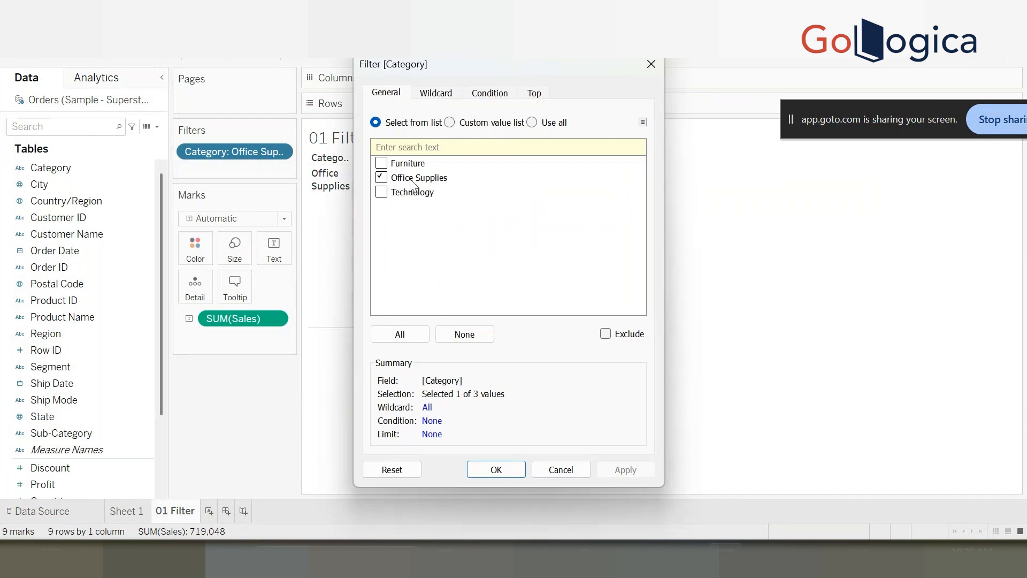
pyautogui.click(383, 192)
pyautogui.click(627, 471)
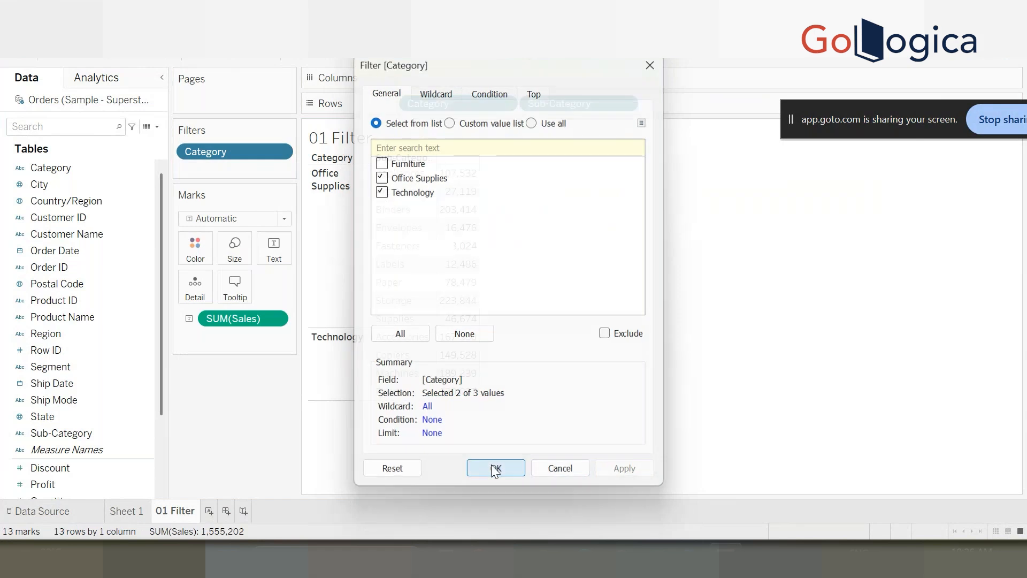
pyautogui.click(496, 470)
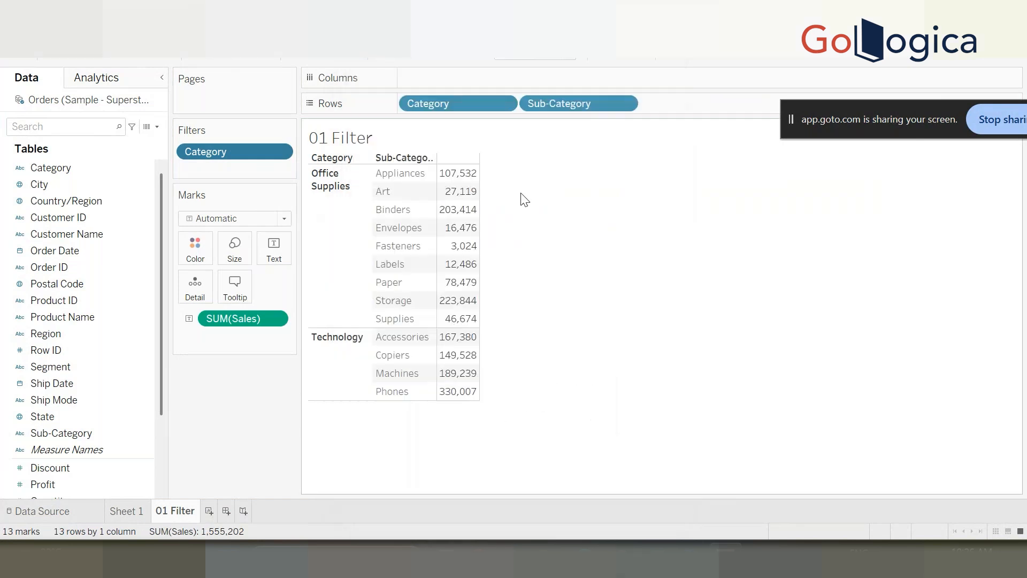
# Rename the 01 Filter sheet as 01 General Filter.
pyautogui.doubleClick(192, 516)
pyautogui.press('End')
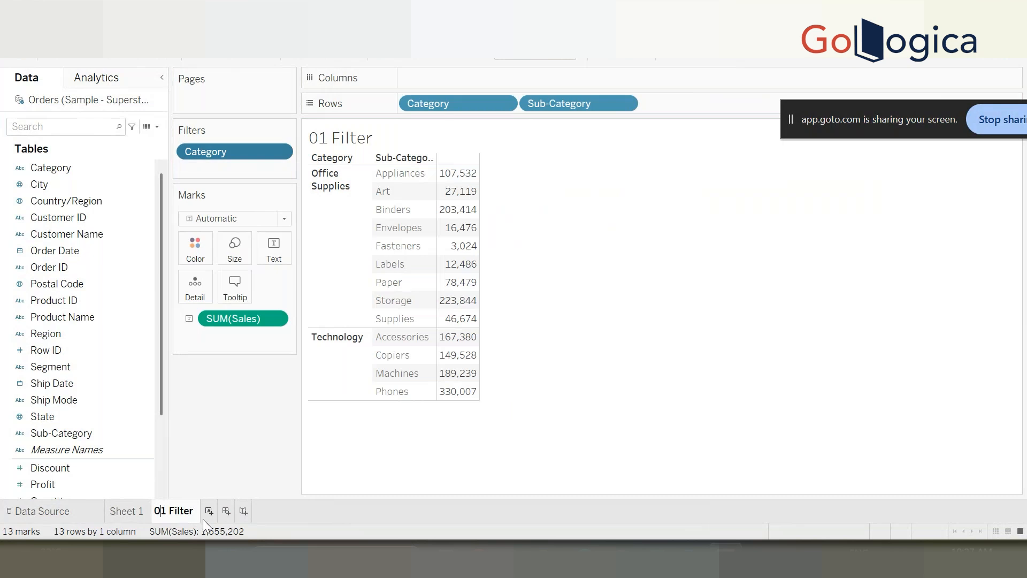
pyautogui.write('Gene')
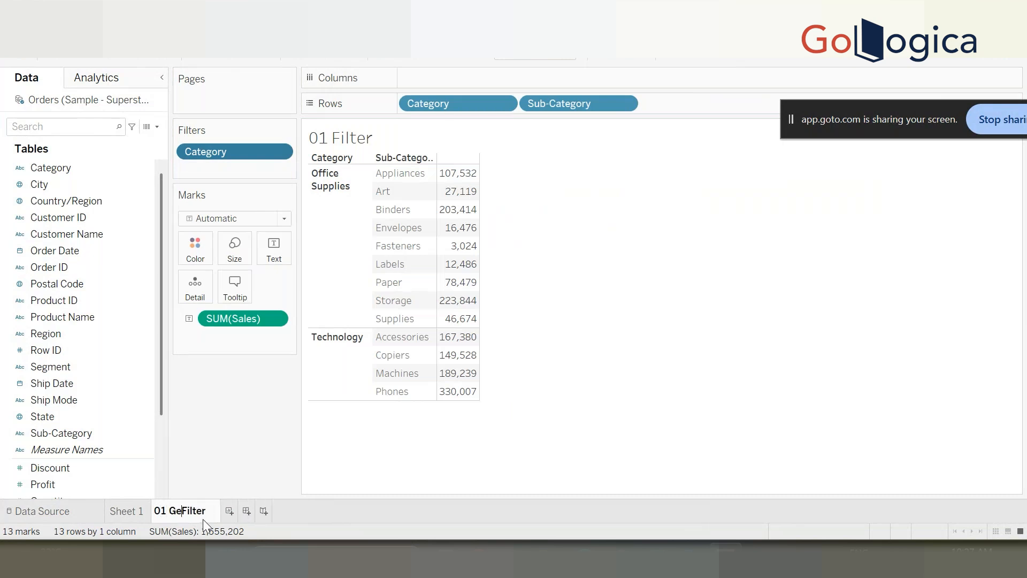
pyautogui.write('ral')
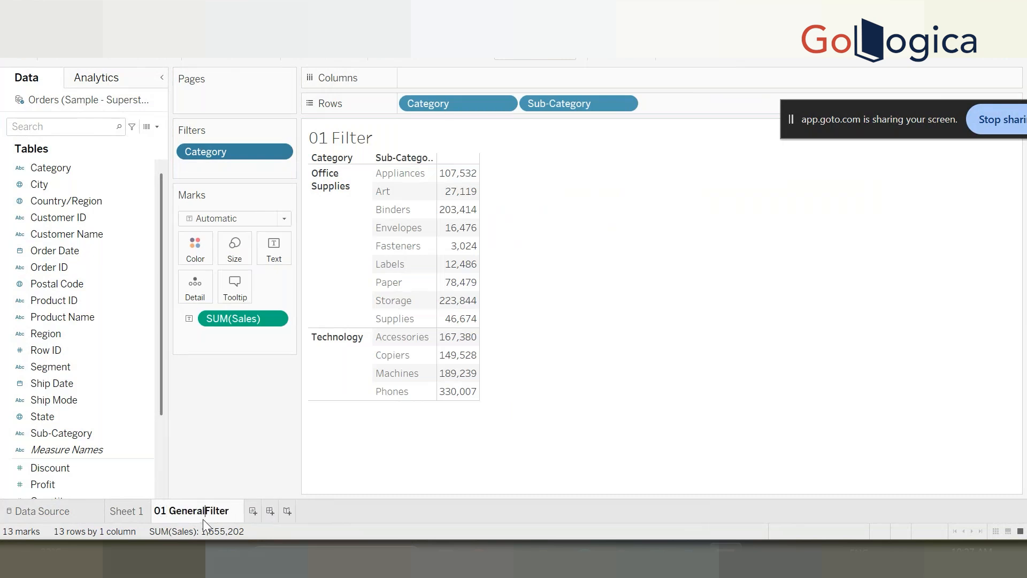
pyautogui.press('Return')
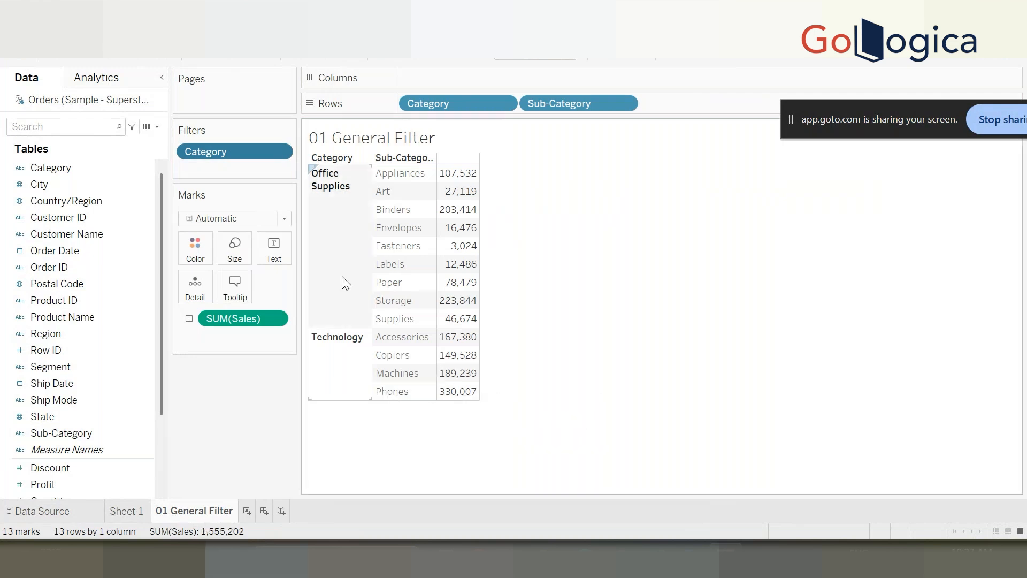
# Create a new worksheet and name it 01 Wildcard Filter.
pyautogui.click(247, 511)
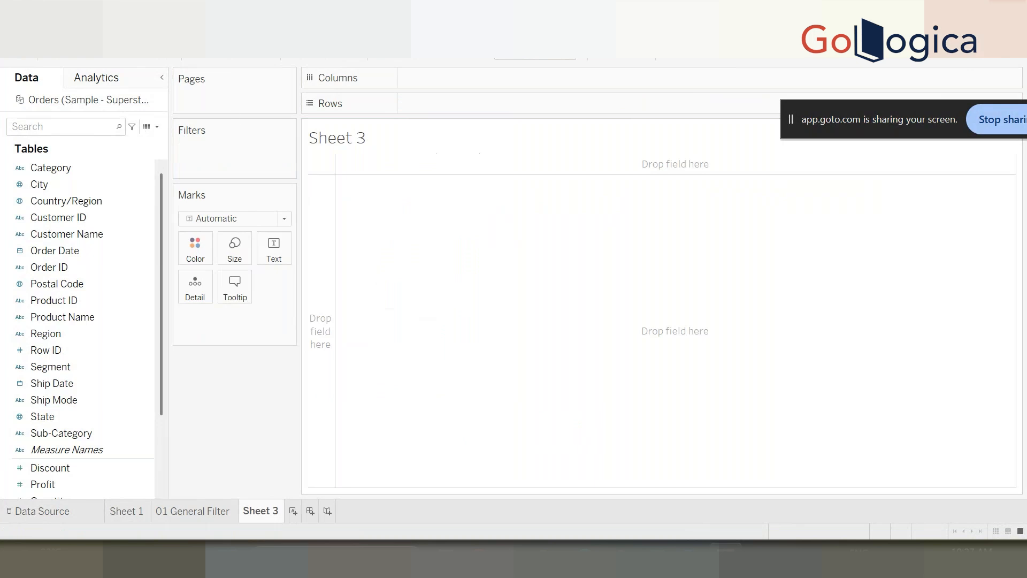
pyautogui.doubleClick(268, 512)
pyautogui.write('01 ')
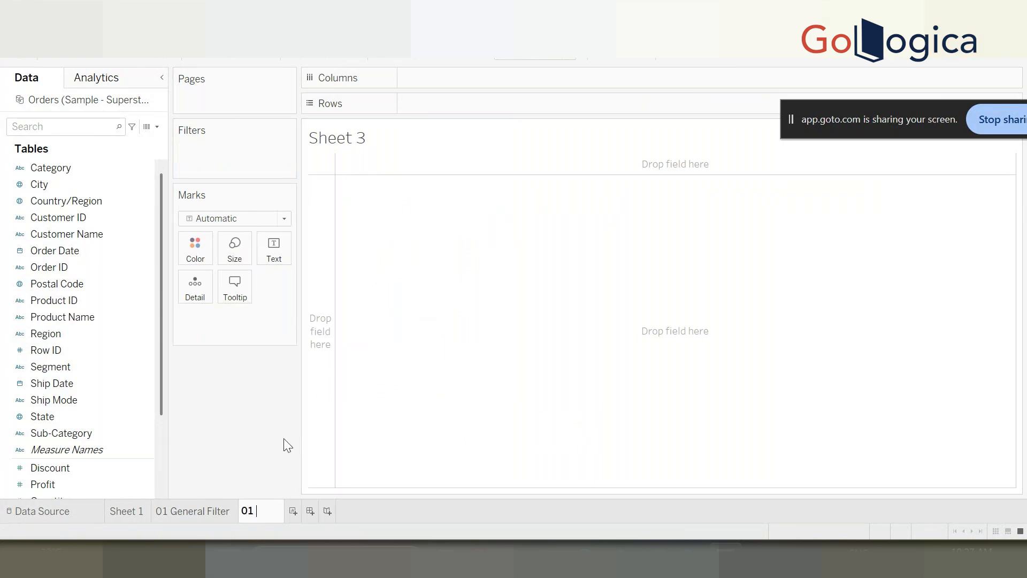
pyautogui.write('Wildc')
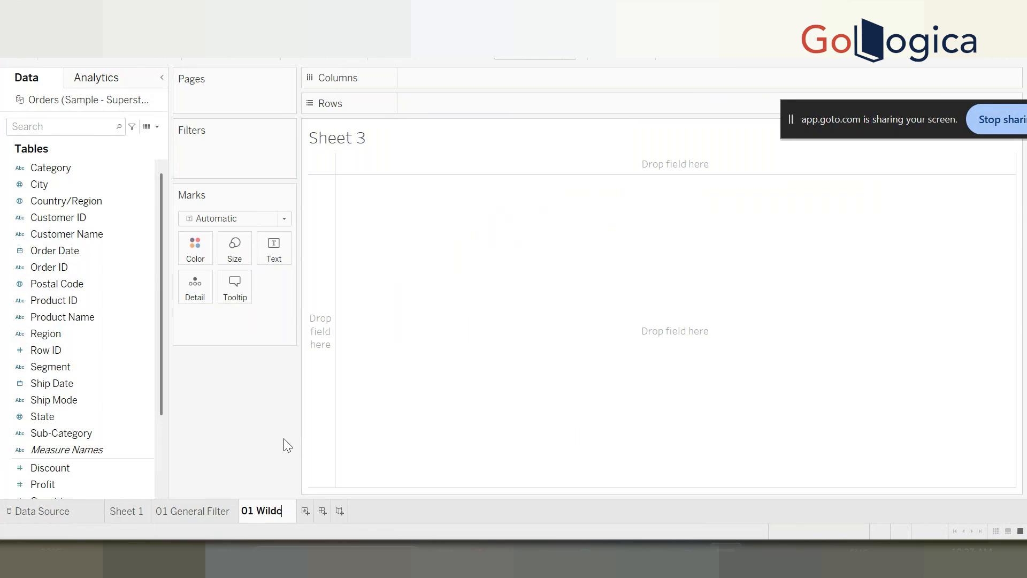
pyautogui.write('ard Filter')
pyautogui.press('Return')
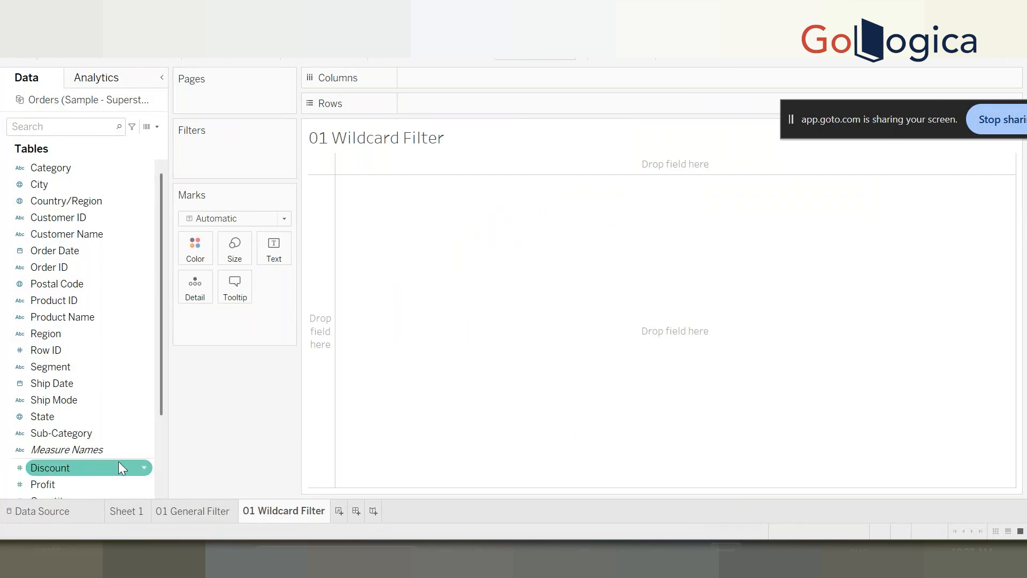
# Build a text table of Sales by Product Name on the 01 Wildcard Filter sheet.
pyautogui.scroll(-2, 90, 376)
pyautogui.scroll(2, 98, 342)
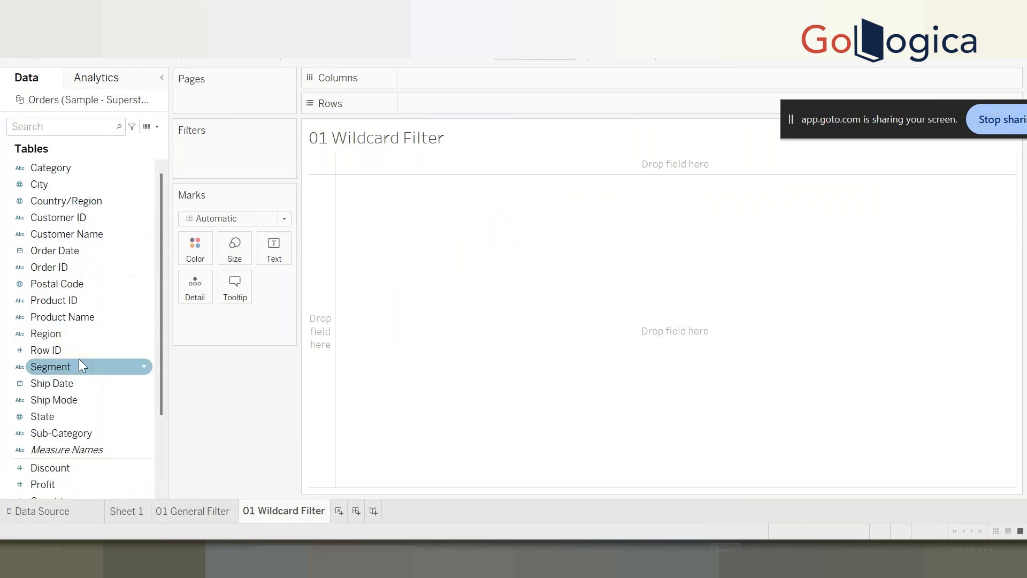
pyautogui.doubleClick(84, 316)
pyautogui.scroll(-2, 107, 450)
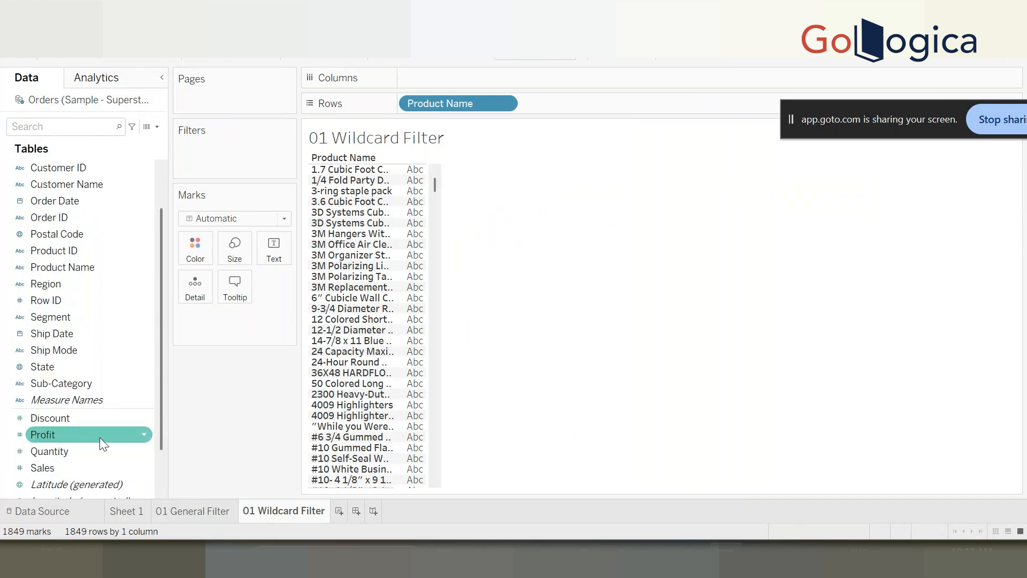
pyautogui.doubleClick(60, 417)
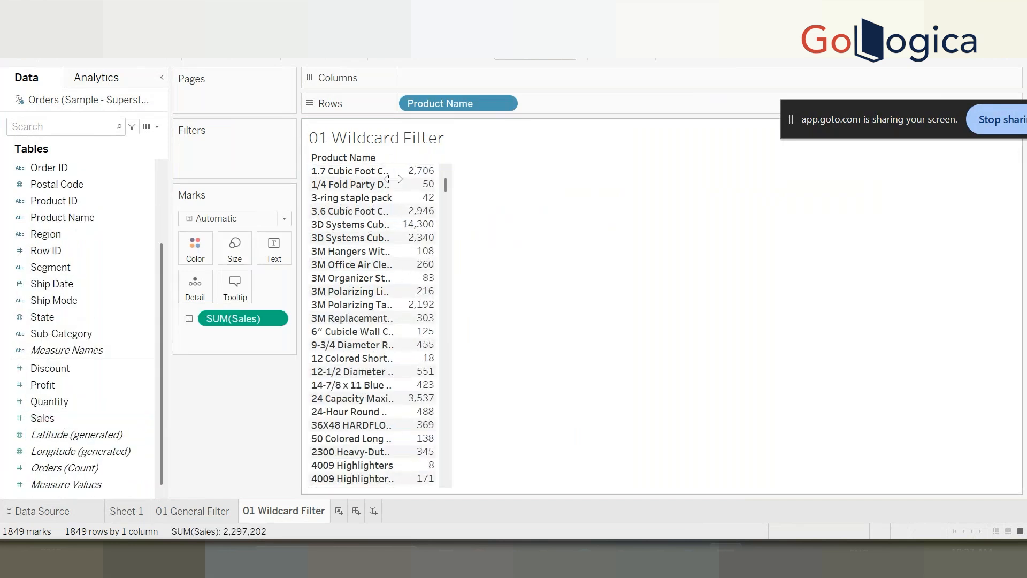
# Widen the Product Name column so the names fit better and look through the product list.
pyautogui.moveTo(392, 179); pyautogui.dragTo(572, 180)
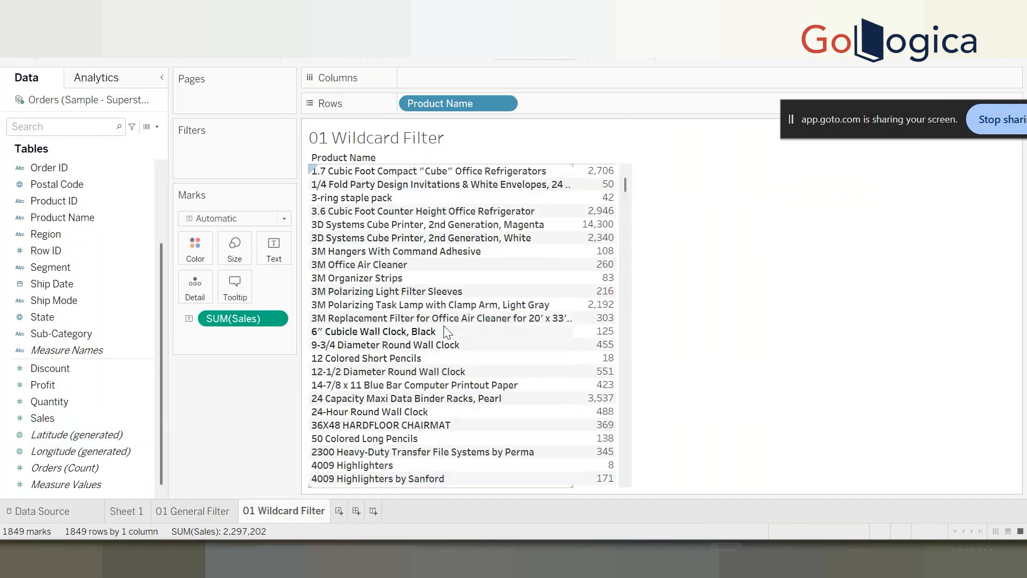
pyautogui.scroll(-3, 444, 339)
pyautogui.scroll(3, 444, 345)
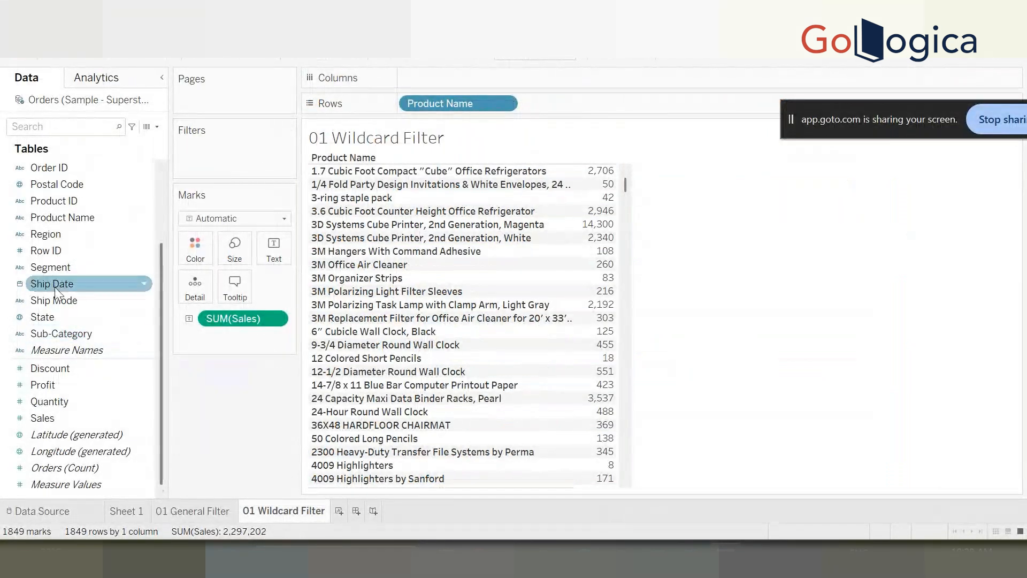
# Add a Product Name wildcard filter that keeps products whose name starts with 3M.
pyautogui.moveTo(70, 220); pyautogui.dragTo(229, 158)
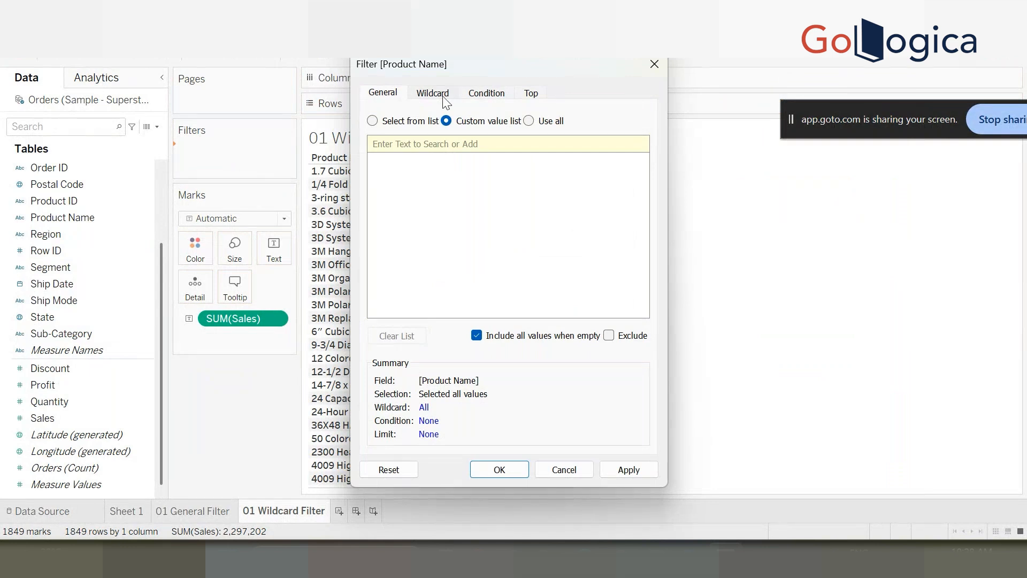
pyautogui.click(443, 99)
pyautogui.click(387, 169)
pyautogui.click(389, 186)
pyautogui.click(387, 203)
pyautogui.click(383, 171)
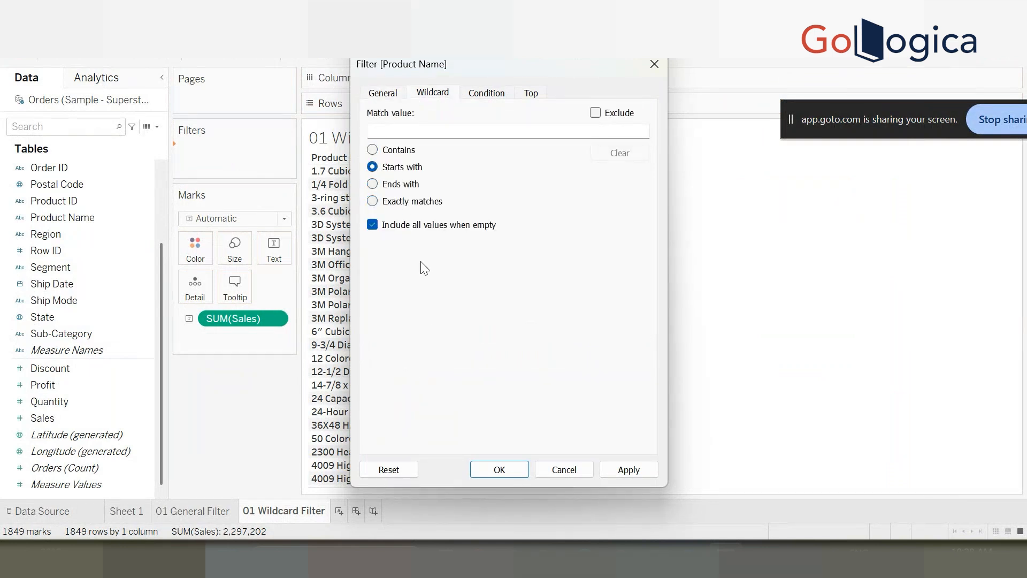
pyautogui.click(390, 130)
pyautogui.write('#')
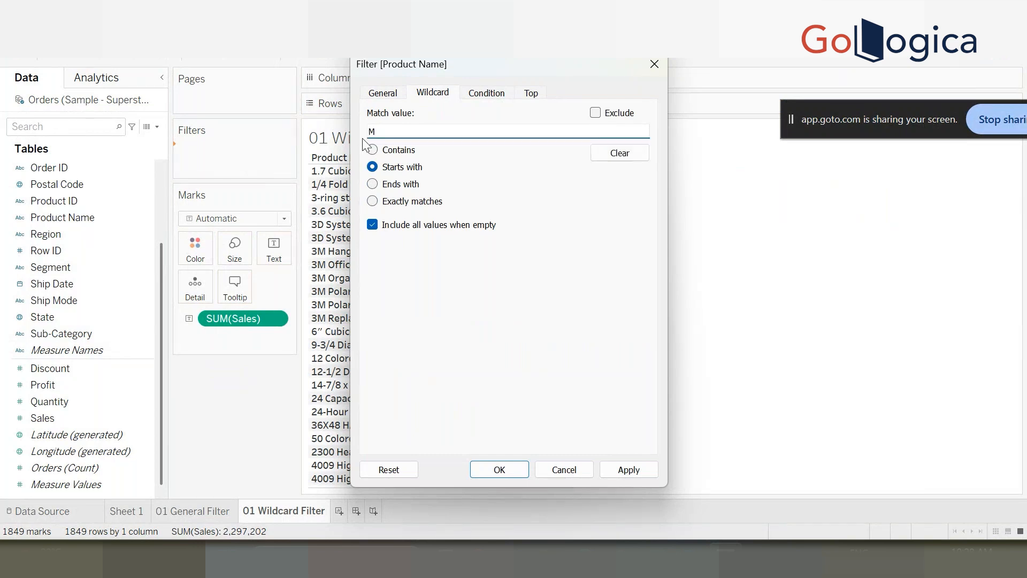
pyautogui.click(637, 470)
pyautogui.click(488, 471)
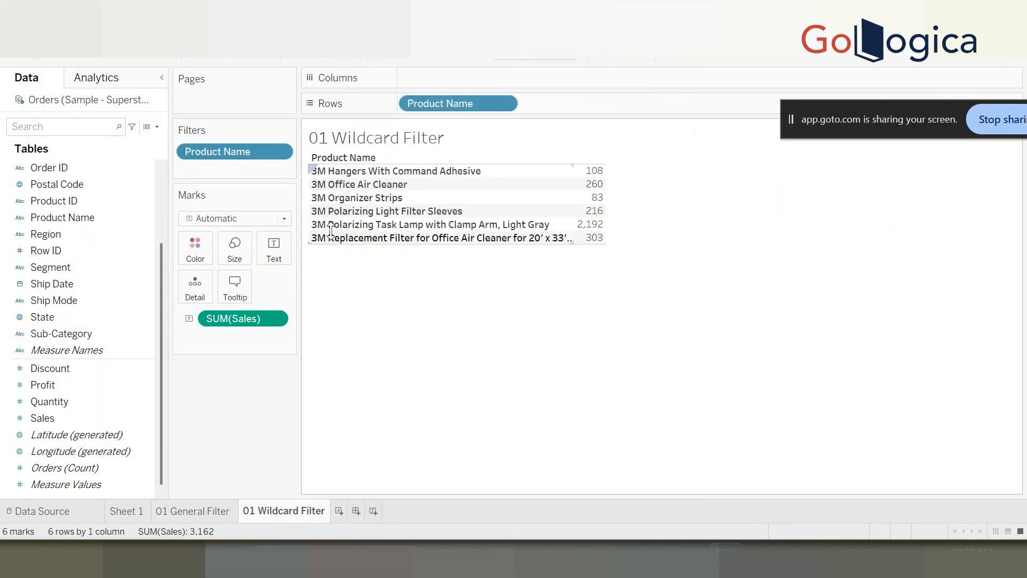
# Change the Product Name wildcard filter to keep names that contain Chair and apply it.
pyautogui.click(278, 153)
pyautogui.click(255, 171)
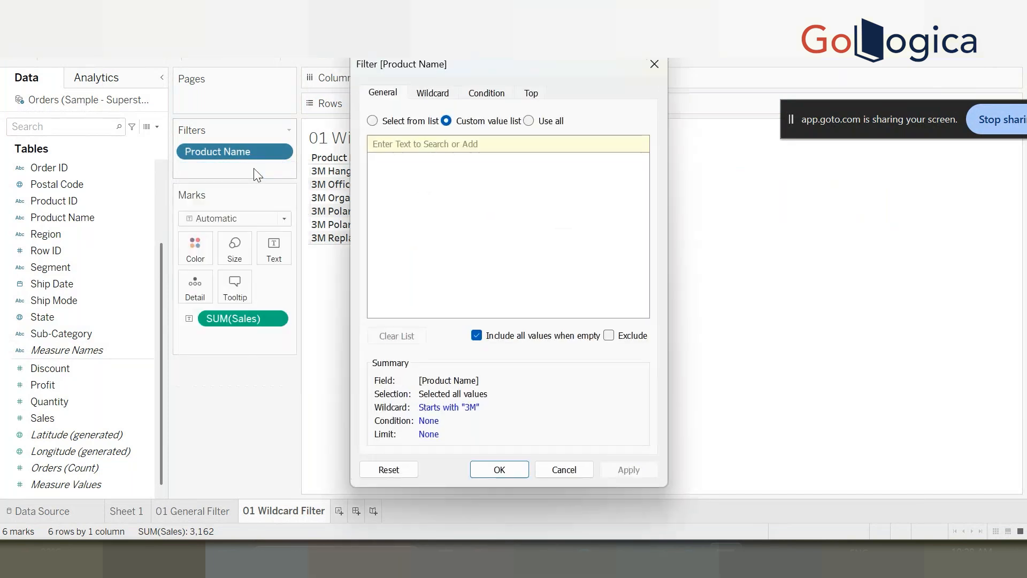
pyautogui.click(432, 93)
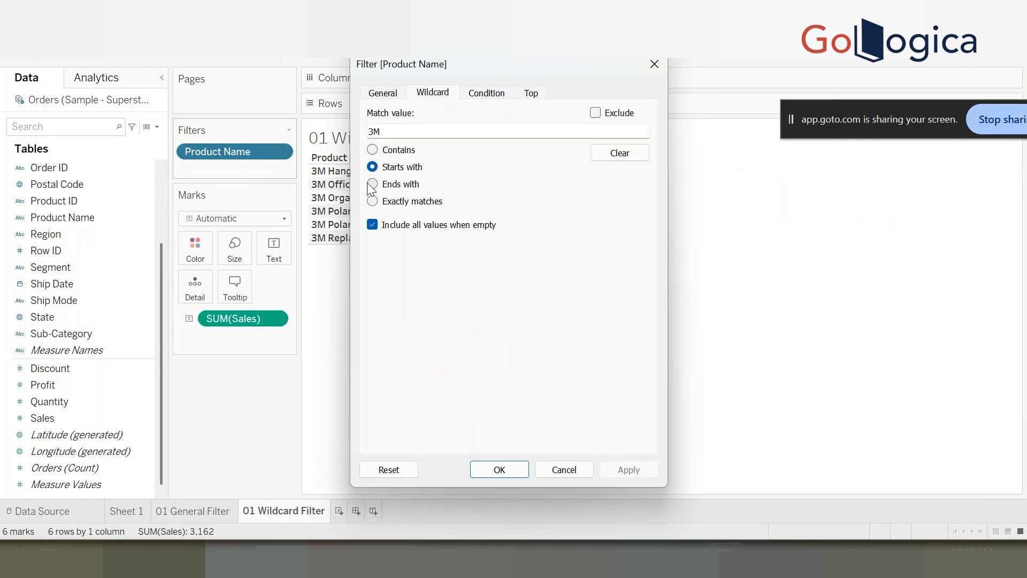
pyautogui.click(373, 150)
pyautogui.moveTo(392, 131); pyautogui.dragTo(288, 119)
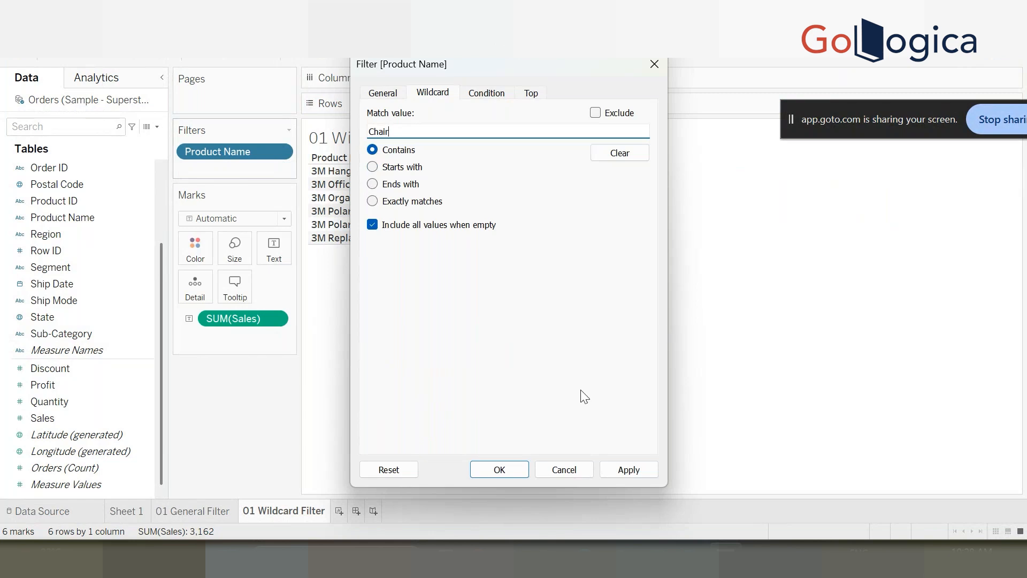
pyautogui.click(610, 474)
# Set the wildcard match value to Chairs, apply the filter and look through the filtered product list.
pyautogui.moveTo(485, 64); pyautogui.dragTo(862, 58)
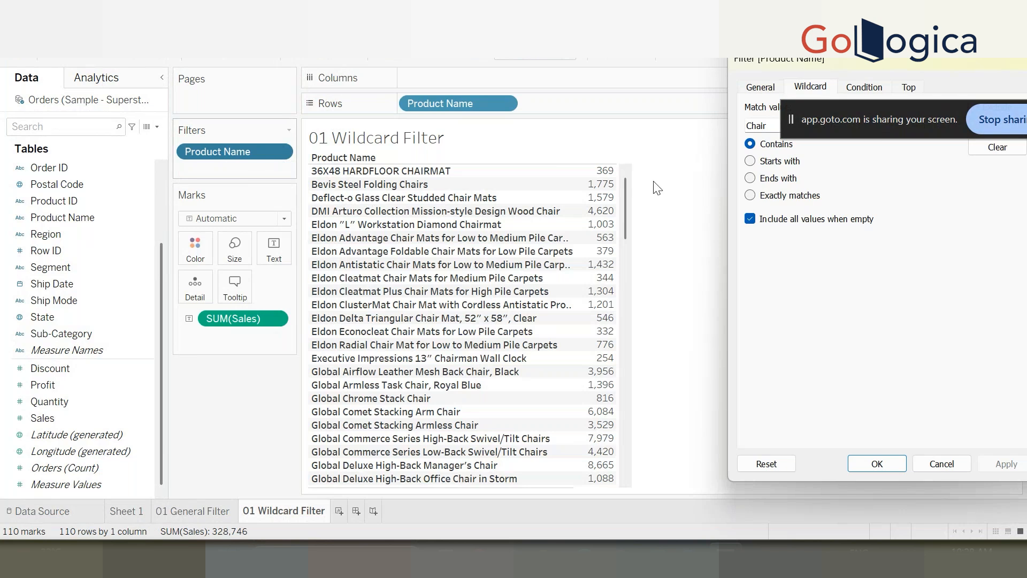
pyautogui.moveTo(871, 109); pyautogui.dragTo(883, 311)
pyautogui.click(782, 127)
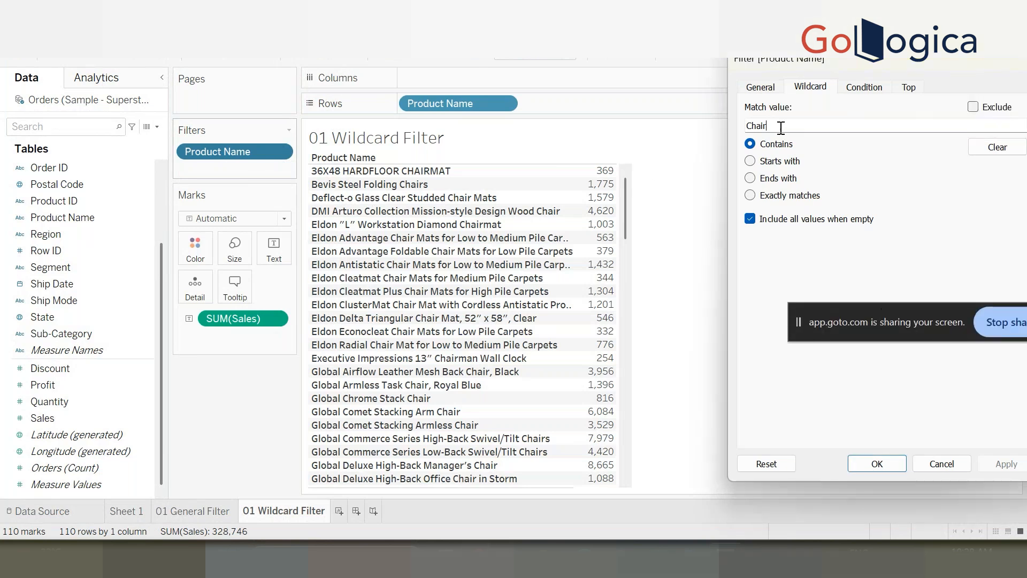
pyautogui.write('s')
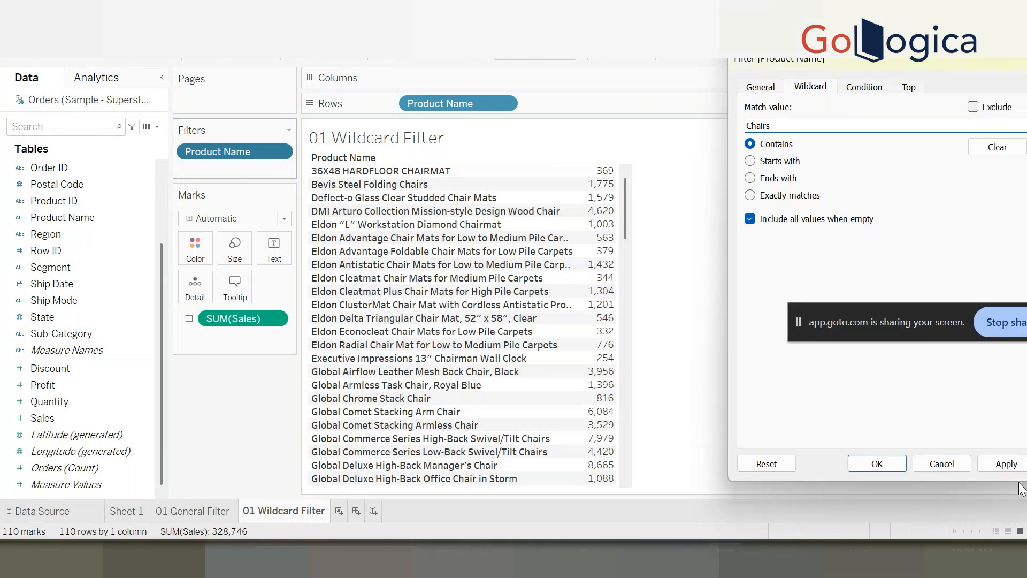
pyautogui.click(1005, 463)
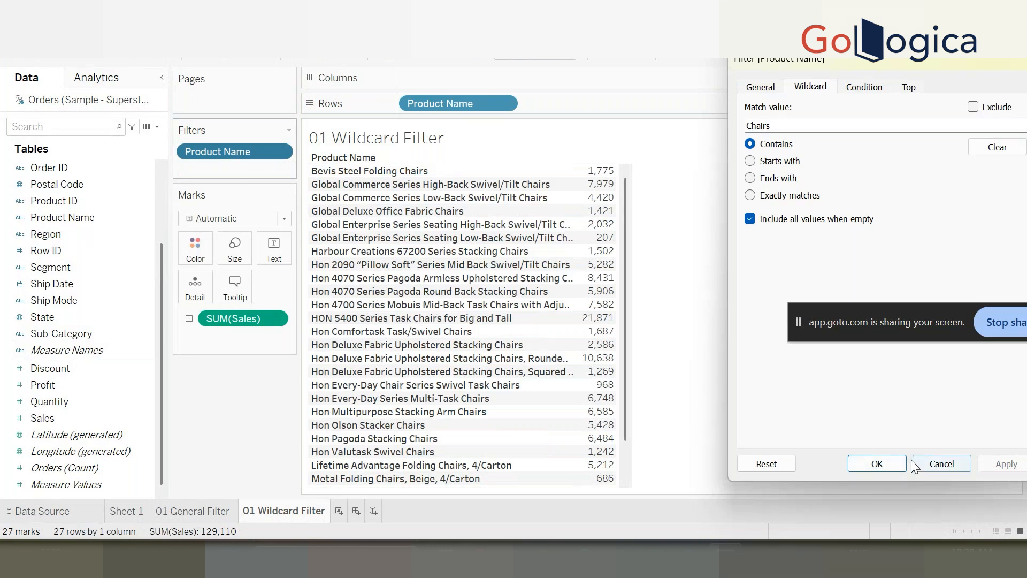
pyautogui.click(858, 463)
pyautogui.scroll(-2, 425, 367)
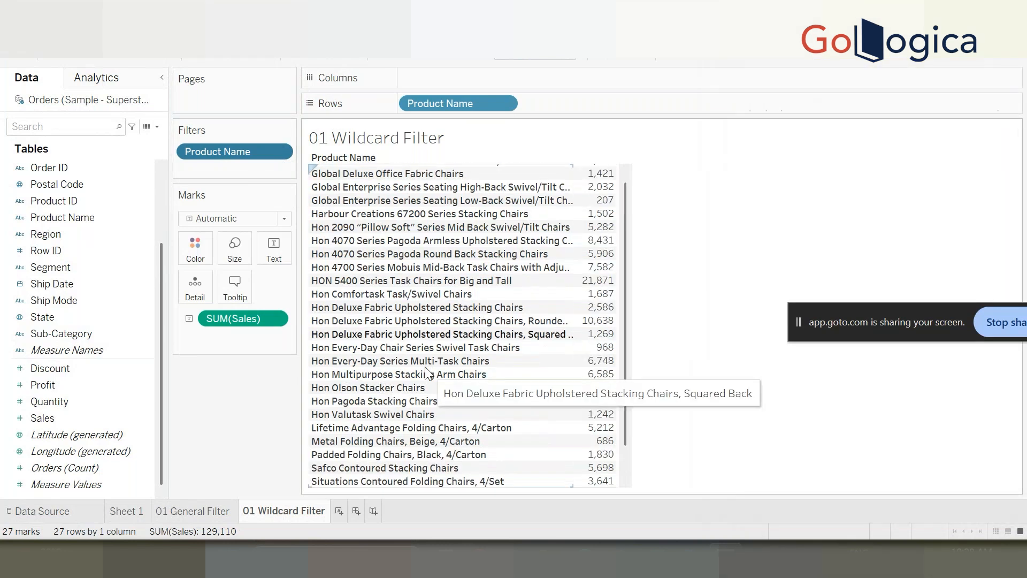
pyautogui.scroll(2, 425, 367)
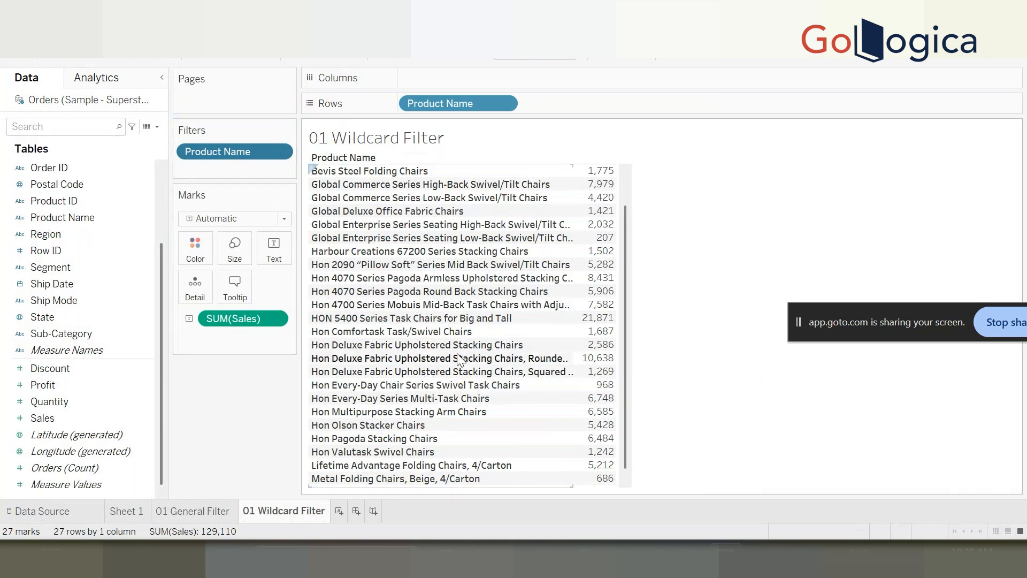
pyautogui.scroll(-3, 458, 361)
pyautogui.scroll(3, 459, 361)
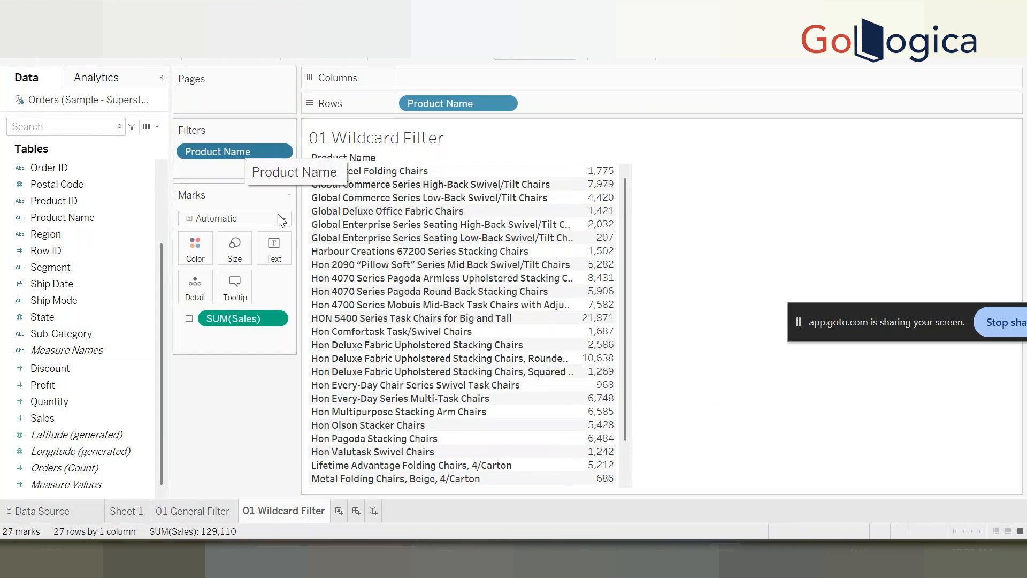
# Change the Product Name wildcard filter to keep names that start with HON and apply it.
pyautogui.click(272, 150)
pyautogui.click(259, 168)
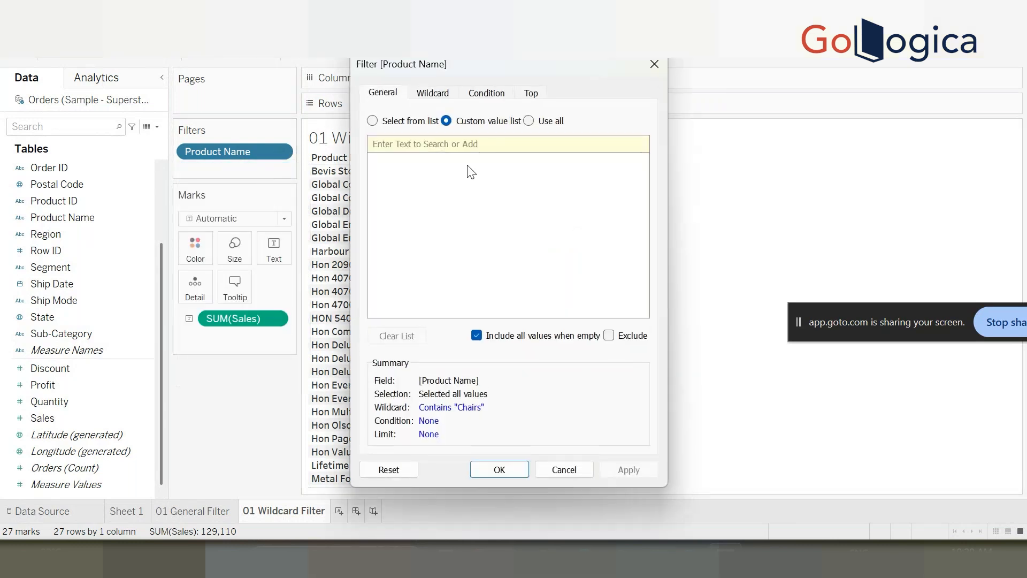
pyautogui.click(442, 93)
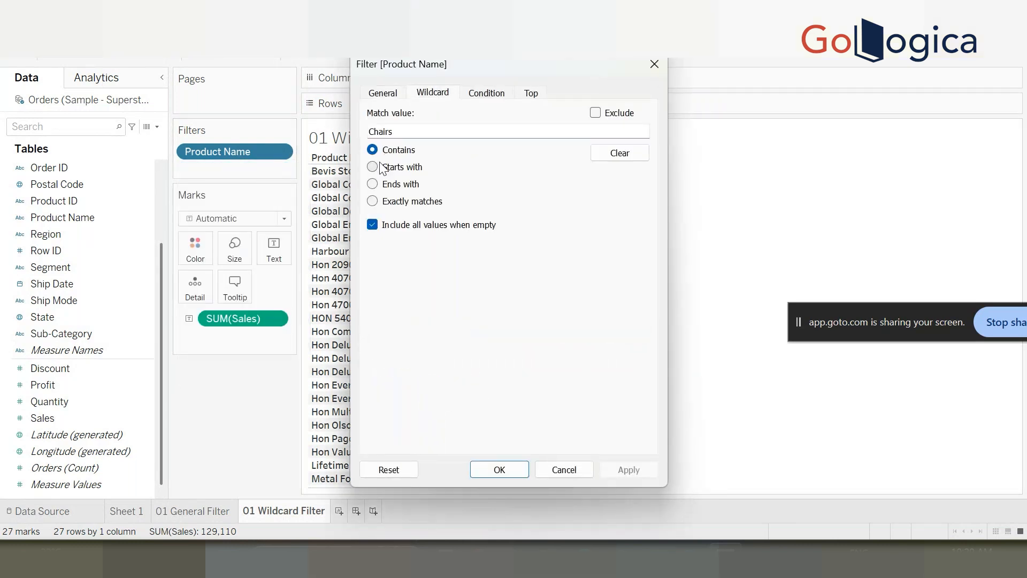
pyautogui.moveTo(487, 75); pyautogui.dragTo(674, 63)
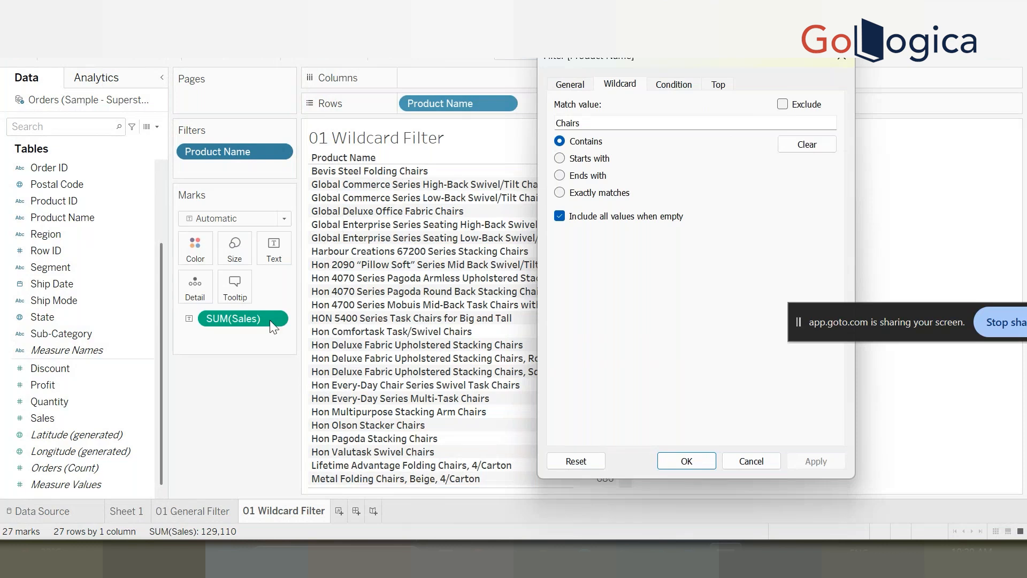
pyautogui.click(559, 158)
pyautogui.moveTo(581, 123); pyautogui.dragTo(488, 118)
pyautogui.write('HON')
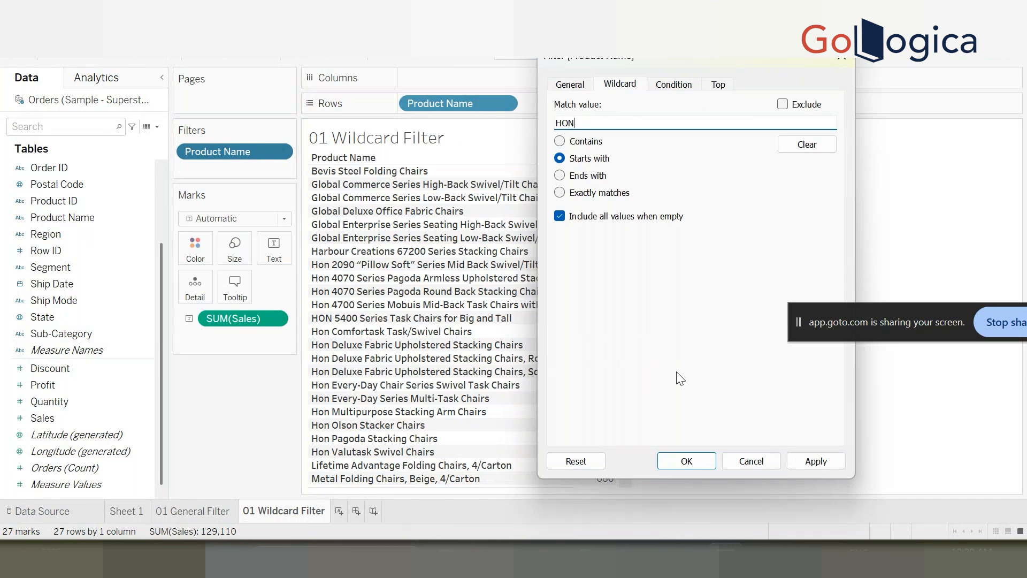
pyautogui.click(829, 462)
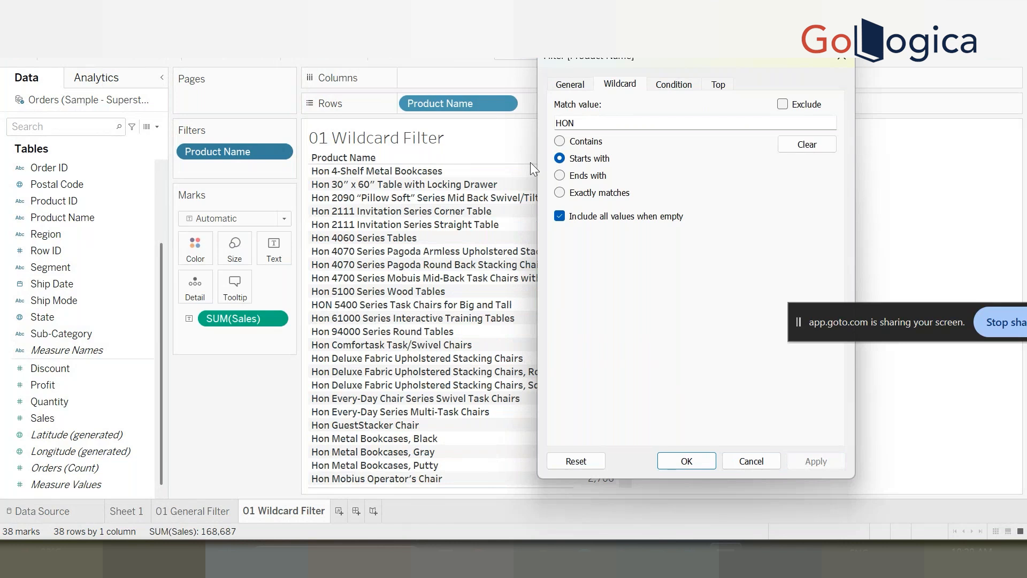
# Set the Product Name wildcard match value to Hon, confirm the filter and look through the filtered product list.
pyautogui.doubleClick(586, 126)
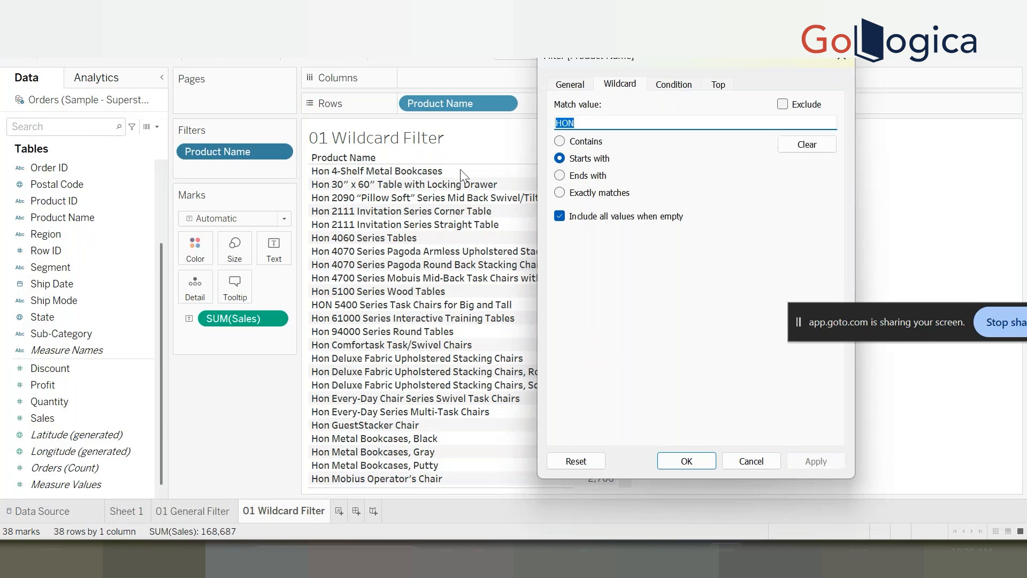
pyautogui.write('Hon')
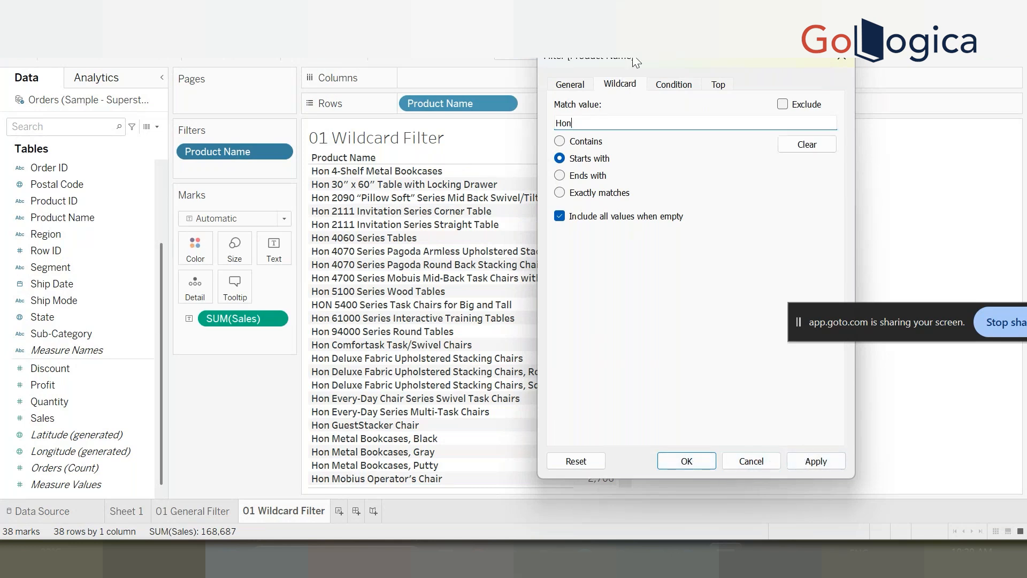
pyautogui.click(687, 461)
pyautogui.scroll(-5, 404, 357)
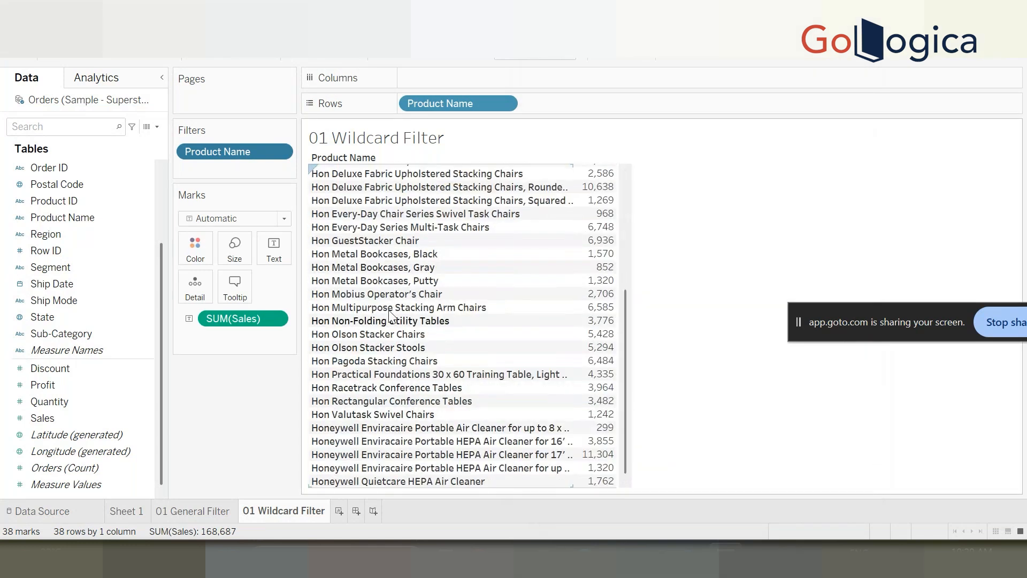
pyautogui.scroll(5, 394, 310)
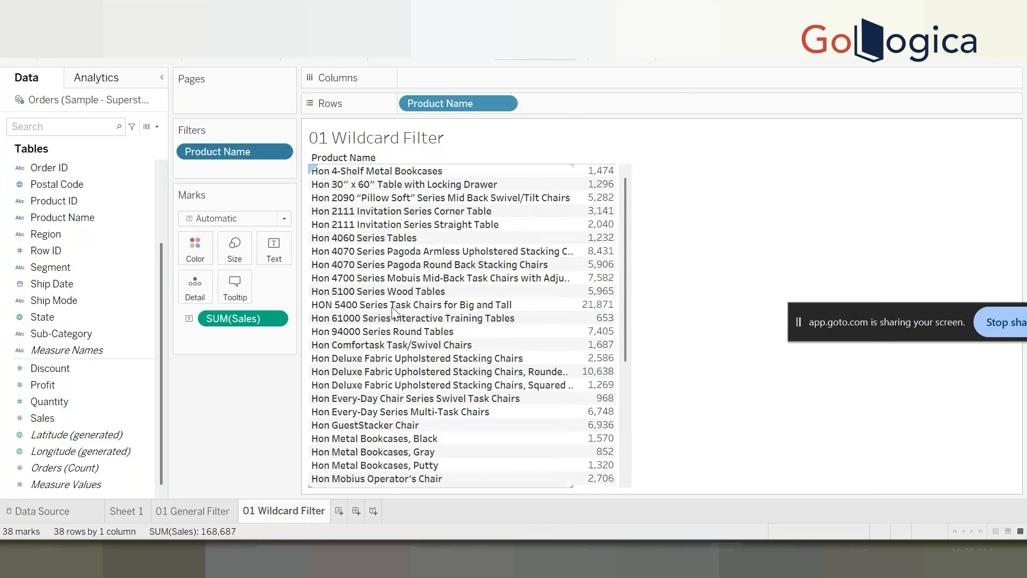
pyautogui.click(281, 152)
pyautogui.click(284, 152)
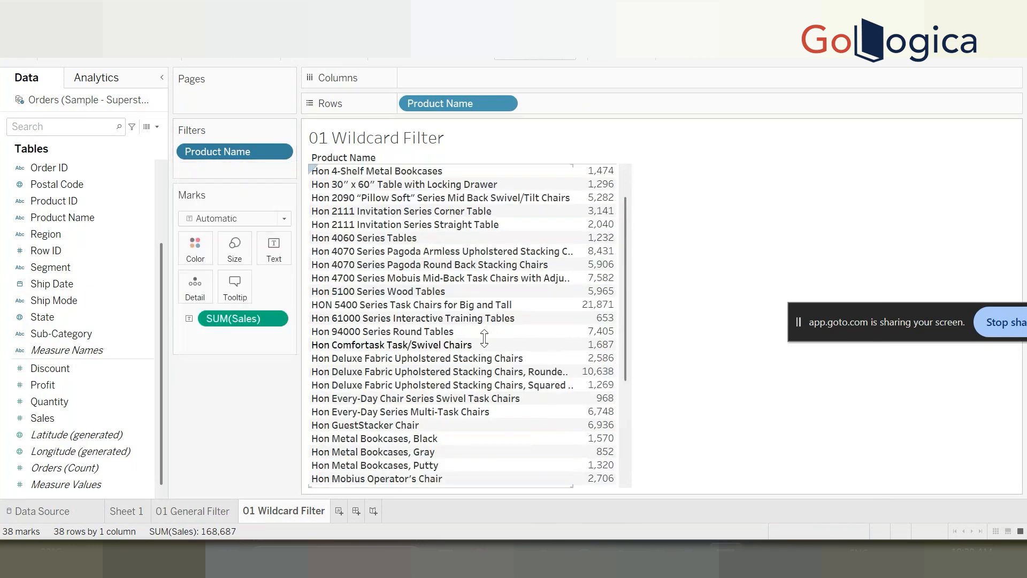
pyautogui.scroll(-4, 483, 337)
pyautogui.scroll(-1, 337, 450)
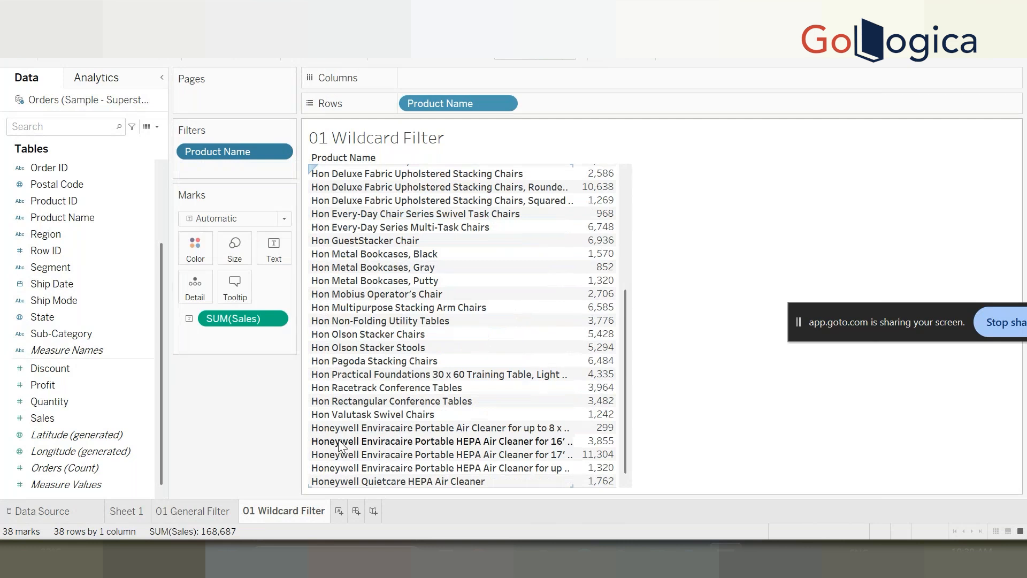
# Extend the Product Name wildcard match value to Honeywell and confirm the filter.
pyautogui.click(284, 151)
pyautogui.click(253, 169)
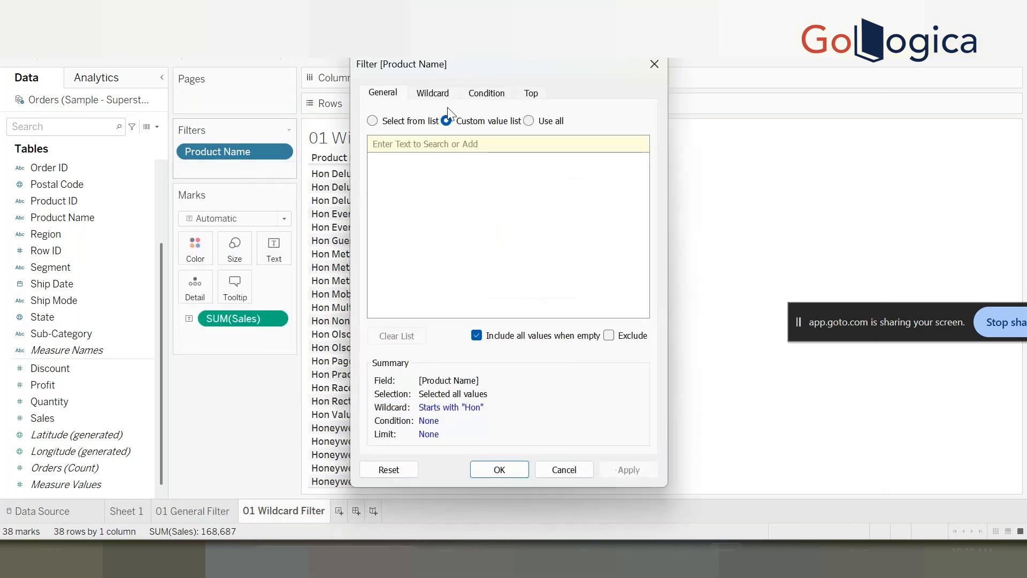
pyautogui.click(425, 97)
pyautogui.moveTo(470, 64); pyautogui.dragTo(691, 63)
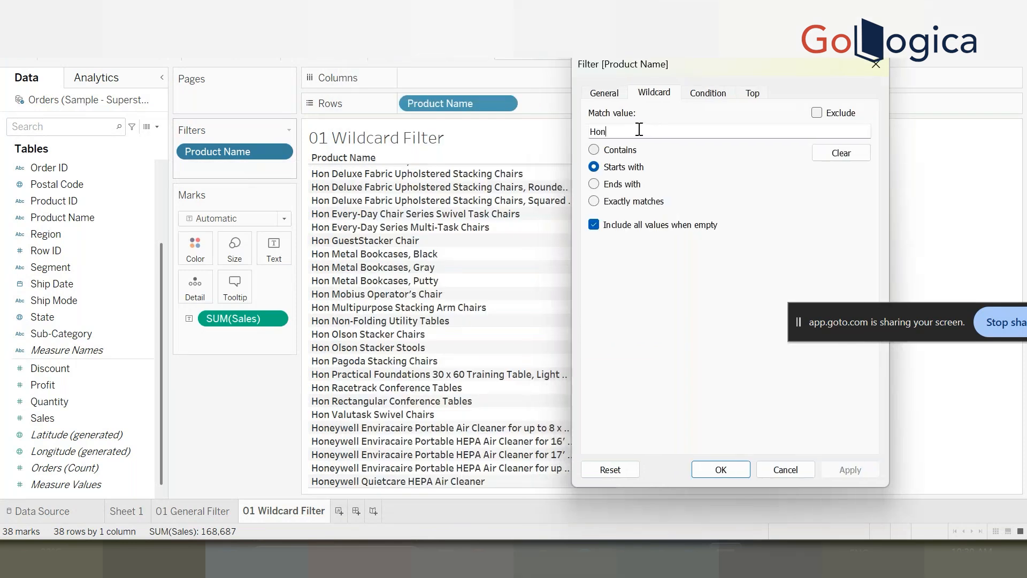
pyautogui.write('ey')
pyautogui.press('Return')
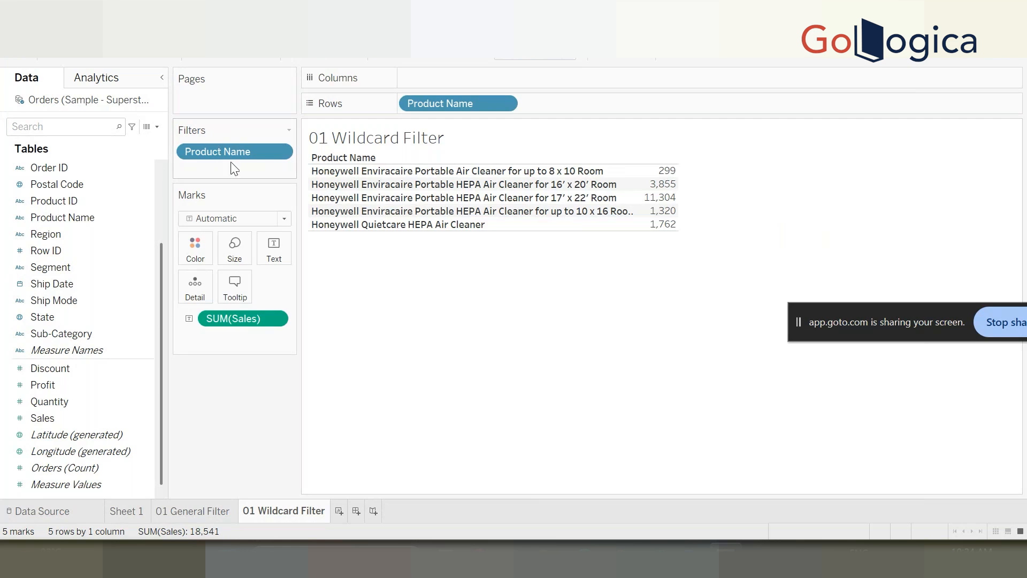
# Go through the wildcard match types for Honeywell and set the Product Name filter to Contains.
pyautogui.click(281, 151)
pyautogui.click(255, 167)
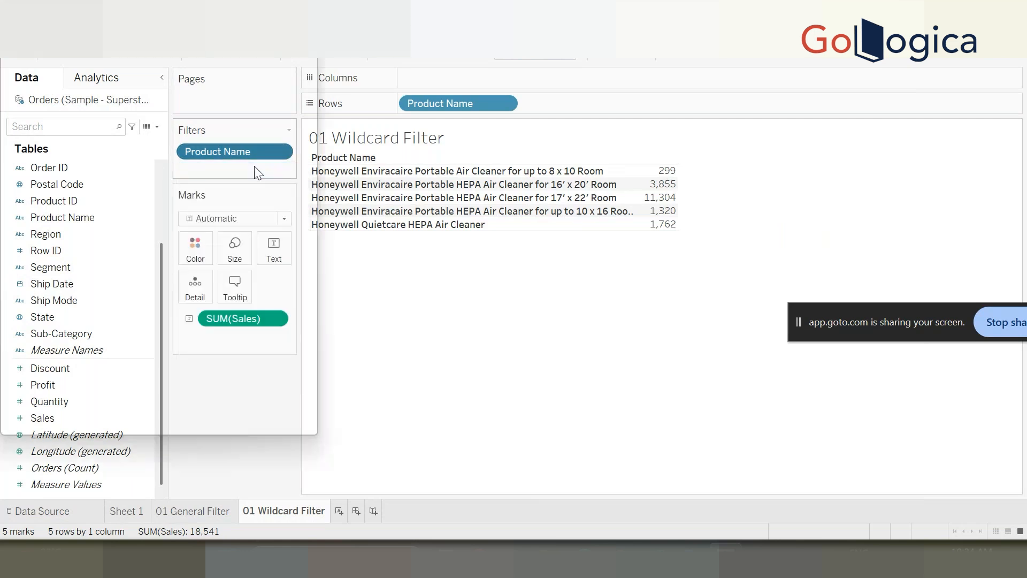
pyautogui.click(425, 95)
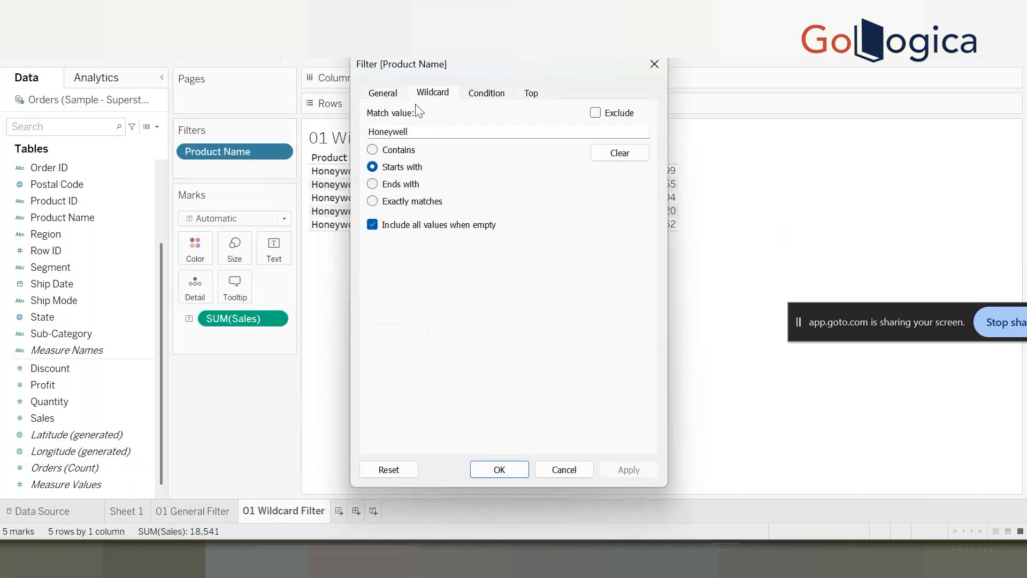
pyautogui.click(401, 150)
pyautogui.click(401, 184)
pyautogui.click(400, 202)
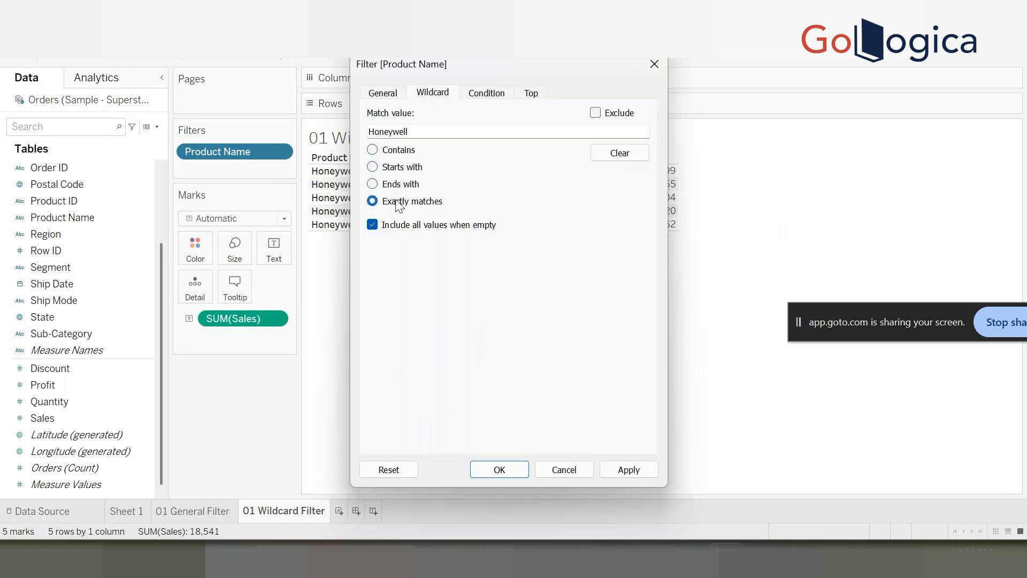
pyautogui.click(406, 151)
pyautogui.click(496, 465)
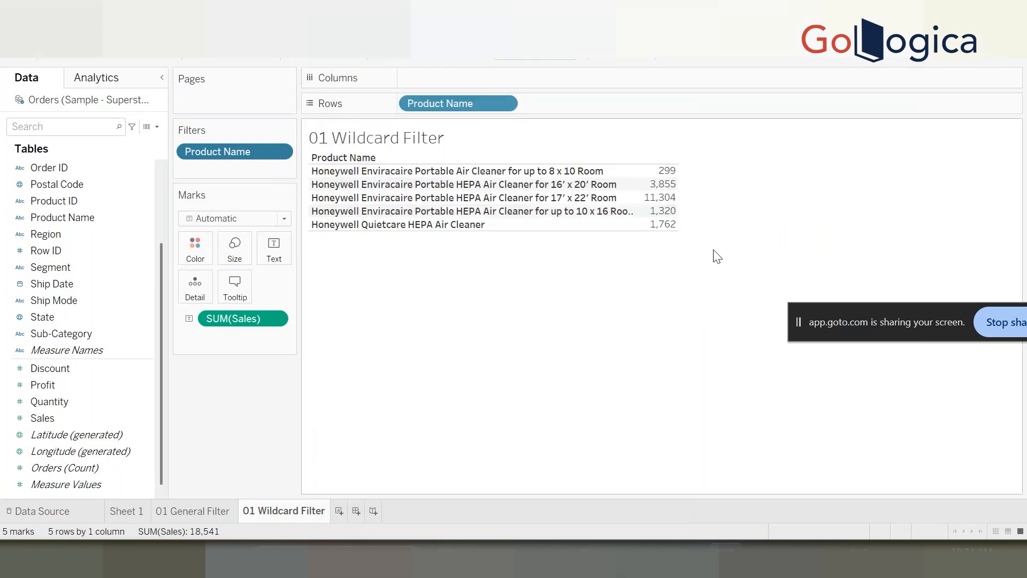
# Create a new worksheet listing Sales by Sub-Category and widen the table so the column header fits.
pyautogui.click(341, 512)
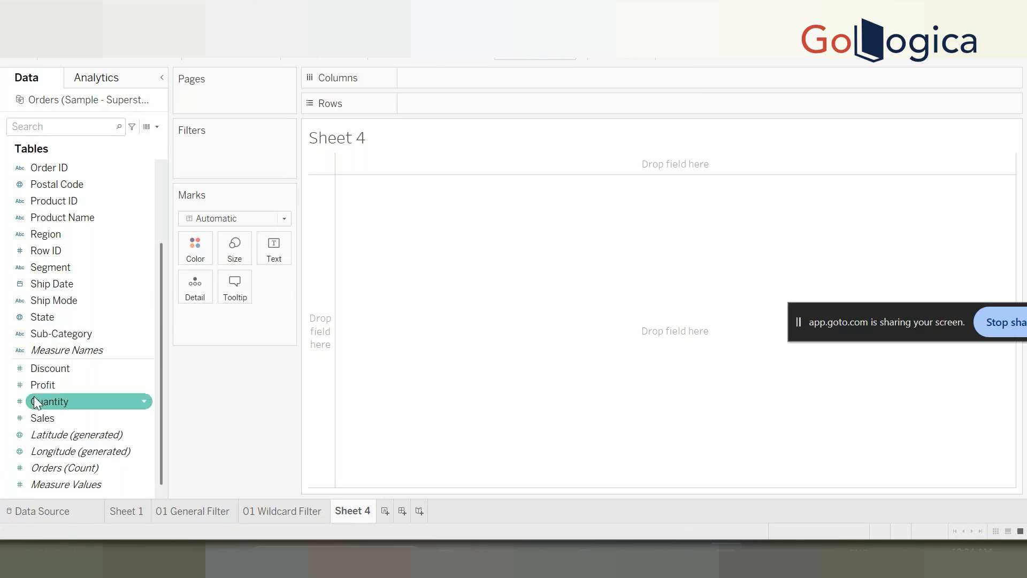
pyautogui.doubleClick(90, 332)
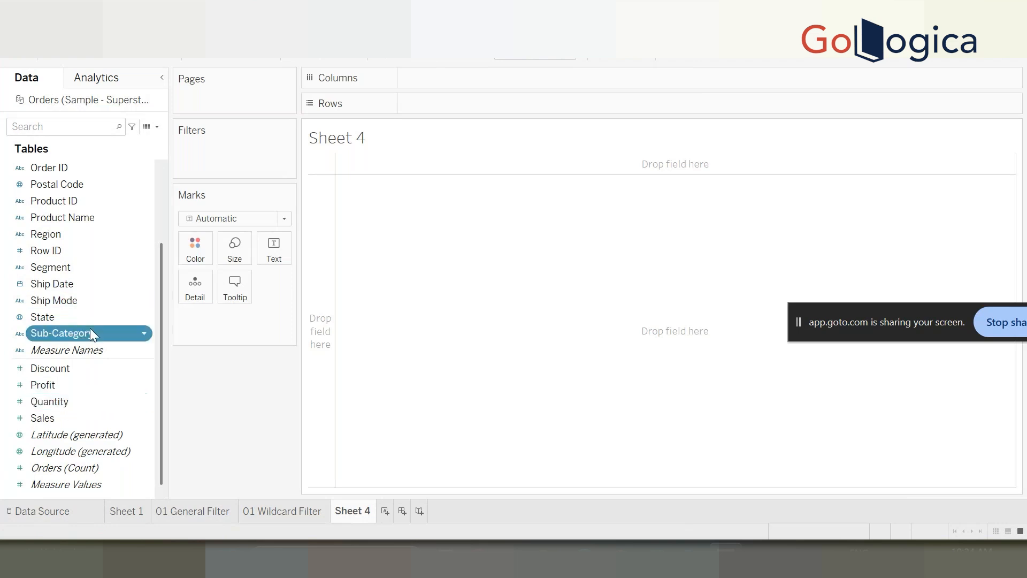
pyautogui.doubleClick(68, 415)
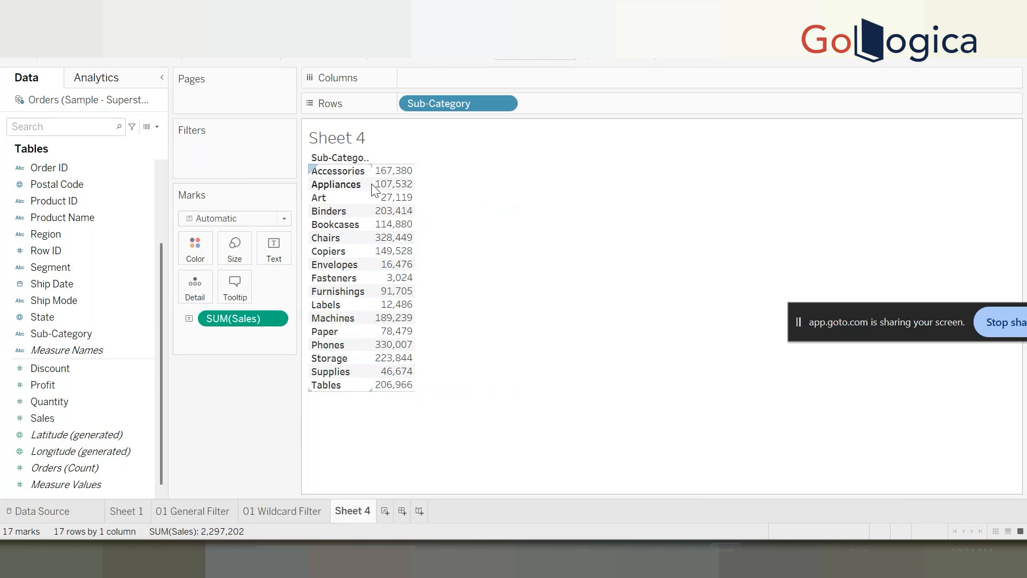
pyautogui.moveTo(442, 201); pyautogui.dragTo(520, 202)
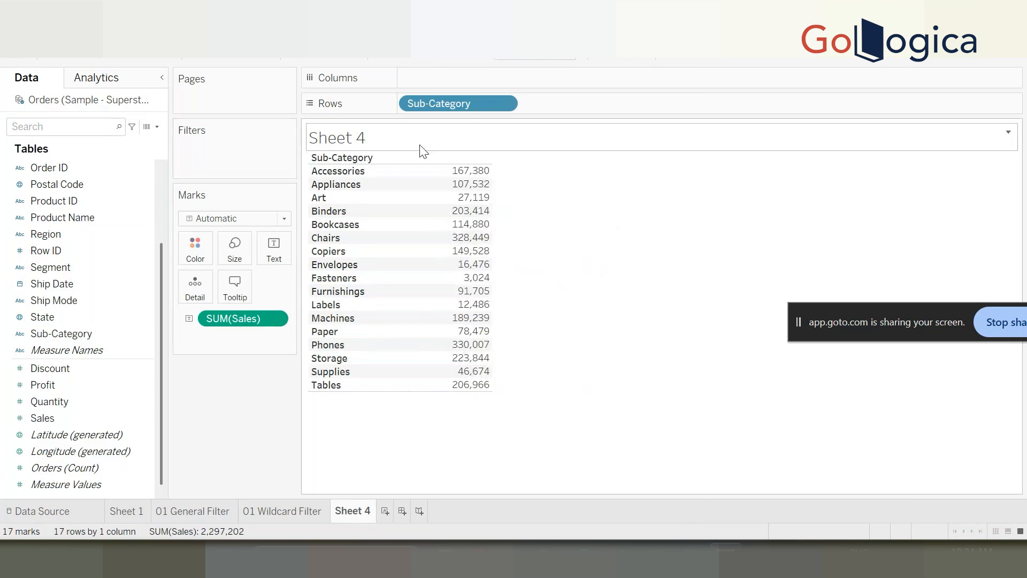
# Add a Sub-Category condition filter that keeps sub-categories whose sum of Sales is >= 100000.
pyautogui.moveTo(118, 328)
pyautogui.mouseDown()
pyautogui.moveTo(244, 201)
pyautogui.moveTo(268, 155)
pyautogui.mouseUp()
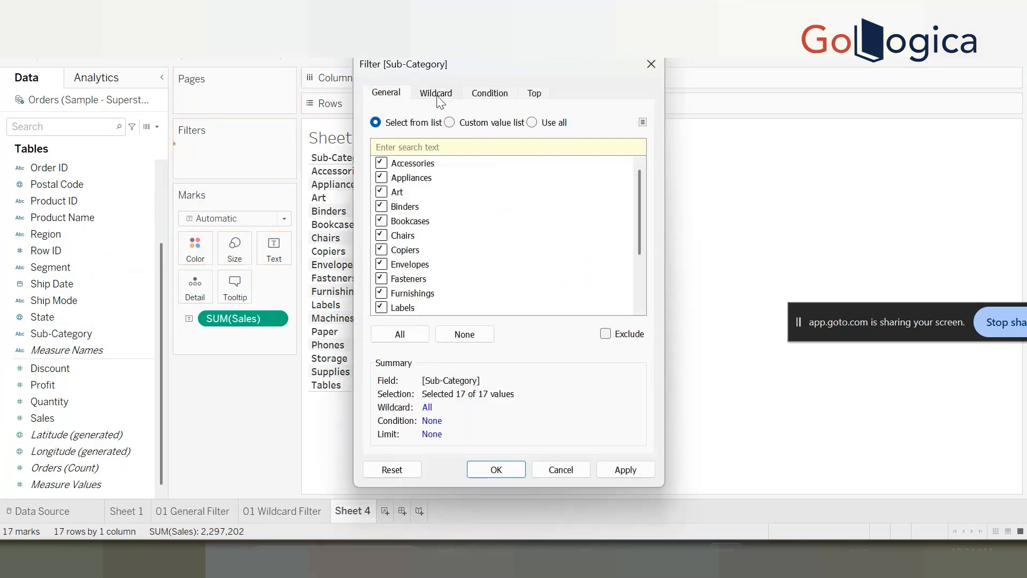
pyautogui.click(486, 93)
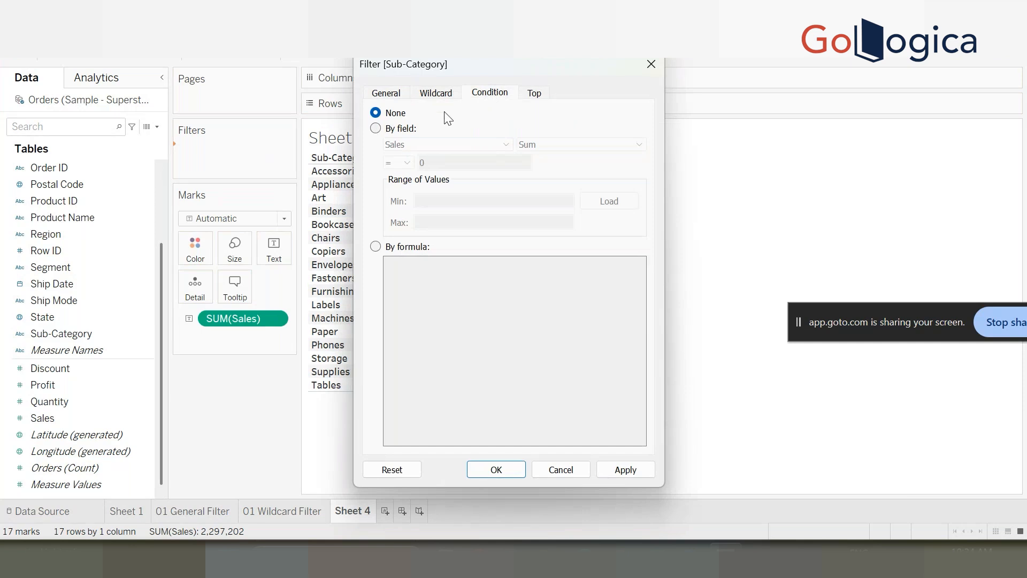
pyautogui.click(378, 130)
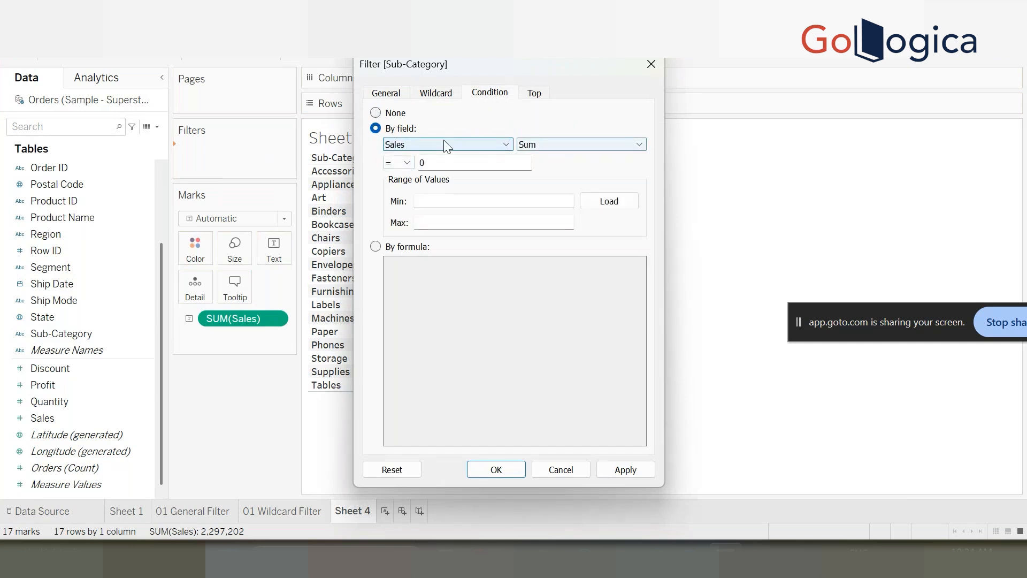
pyautogui.moveTo(504, 63); pyautogui.dragTo(667, 51)
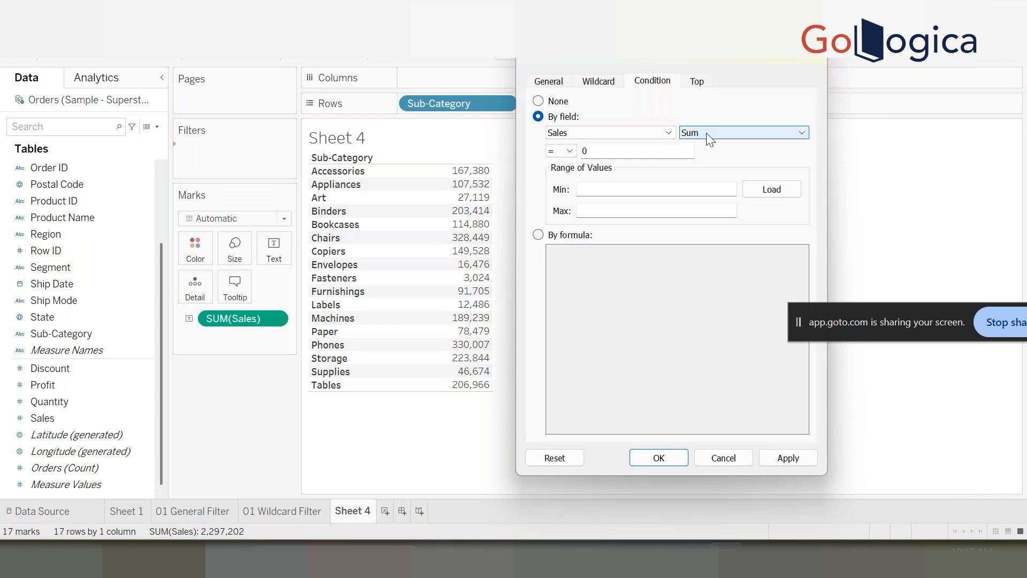
pyautogui.click(562, 151)
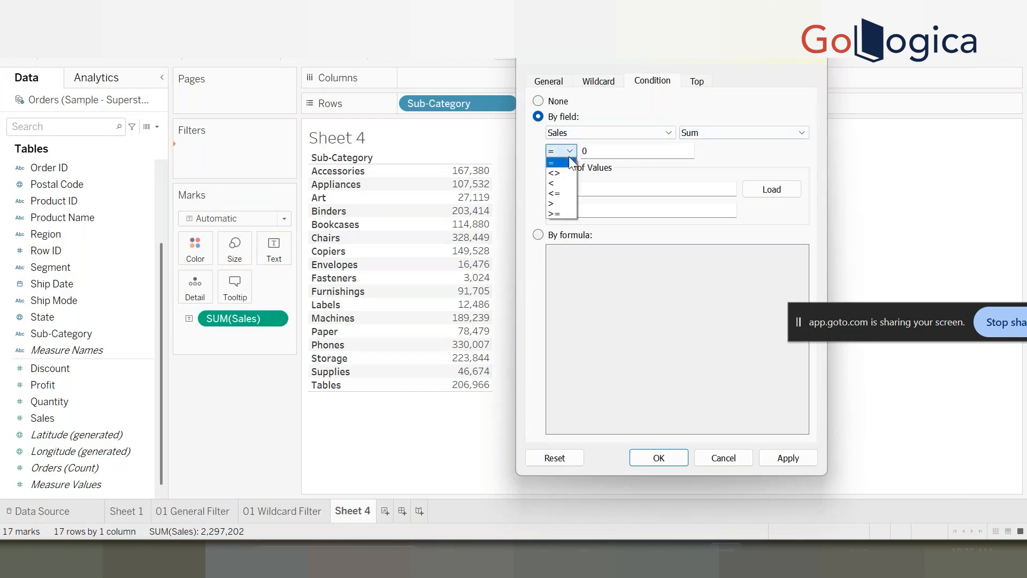
pyautogui.click(556, 213)
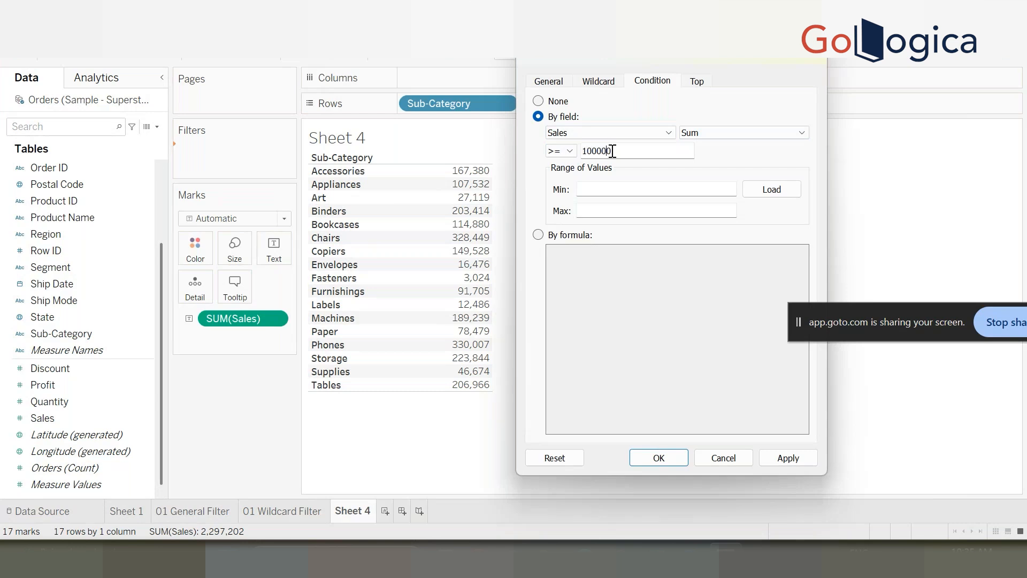
pyautogui.click(768, 458)
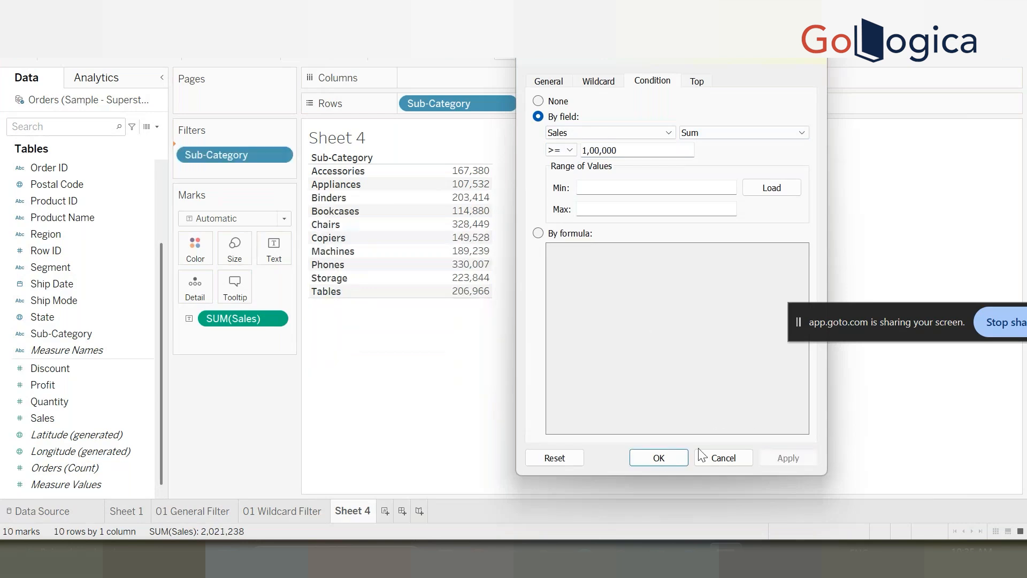
pyautogui.click(660, 458)
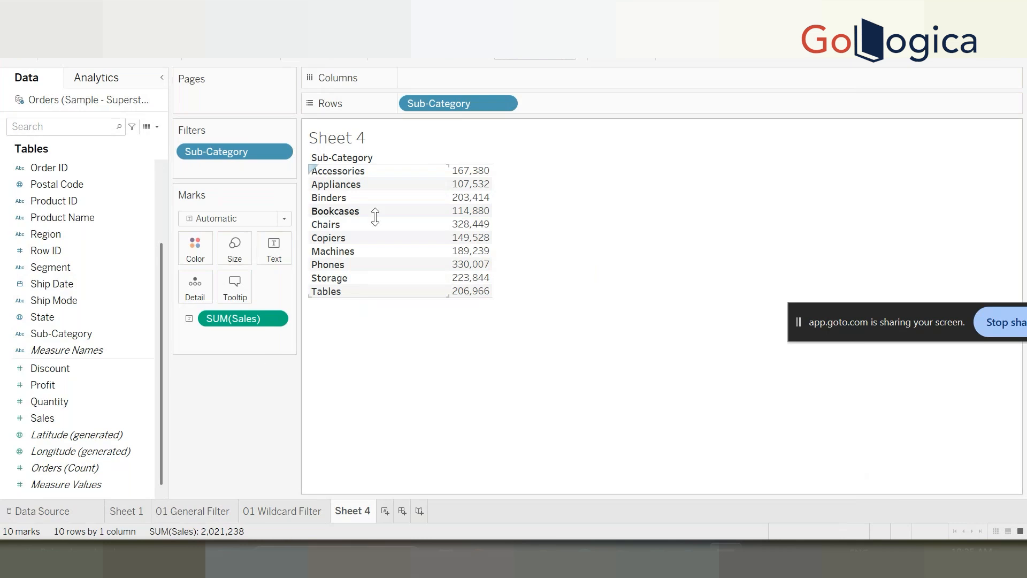
# Change the operator of the Sub-Category condition filter to <= and apply it.
pyautogui.click(280, 151)
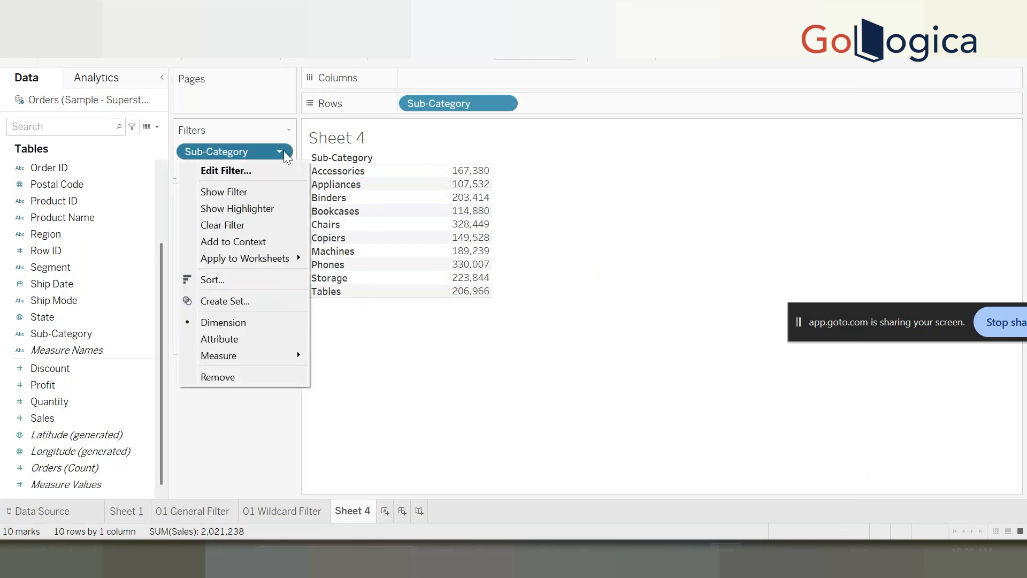
pyautogui.click(247, 172)
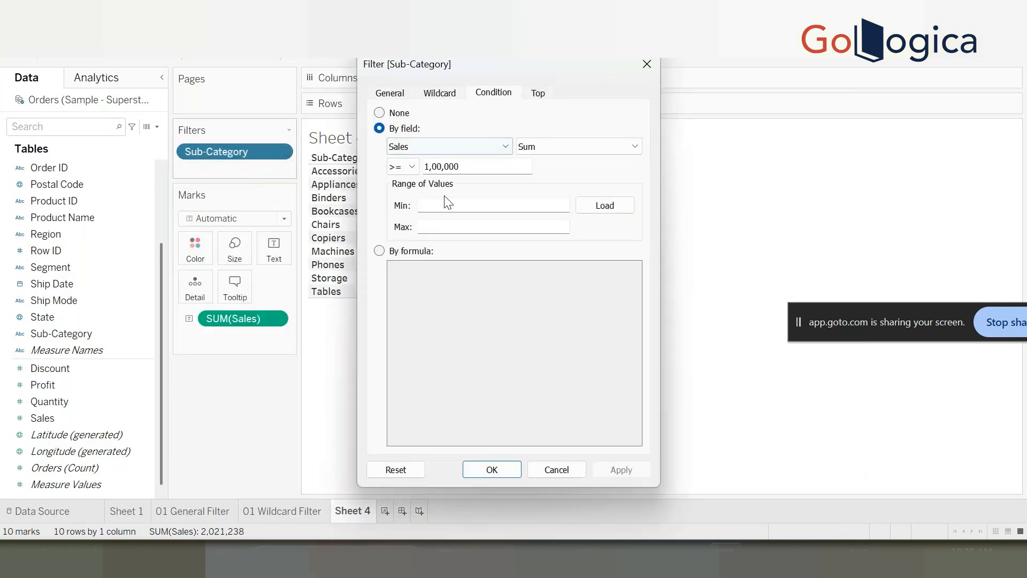
pyautogui.click(412, 167)
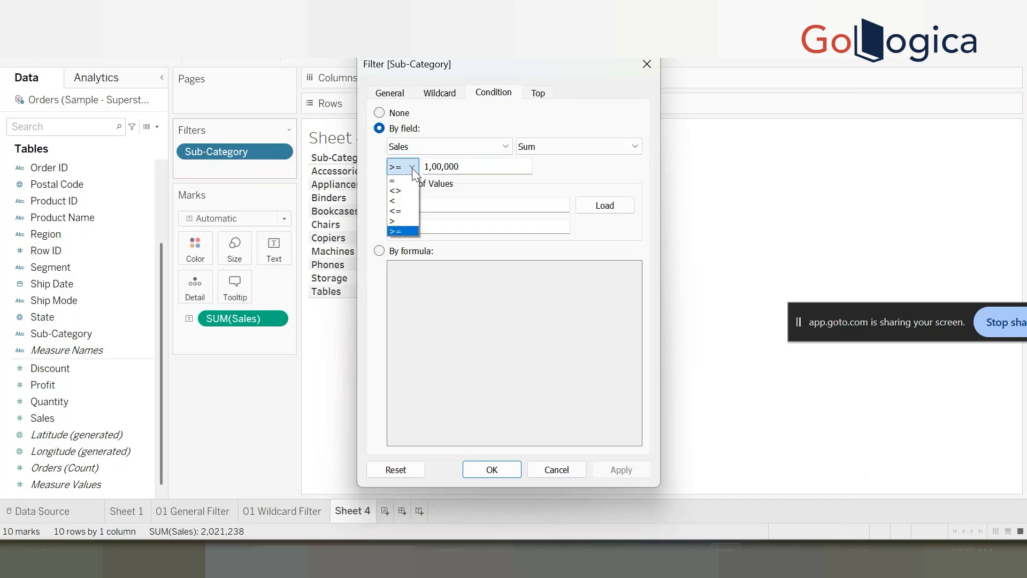
pyautogui.click(399, 211)
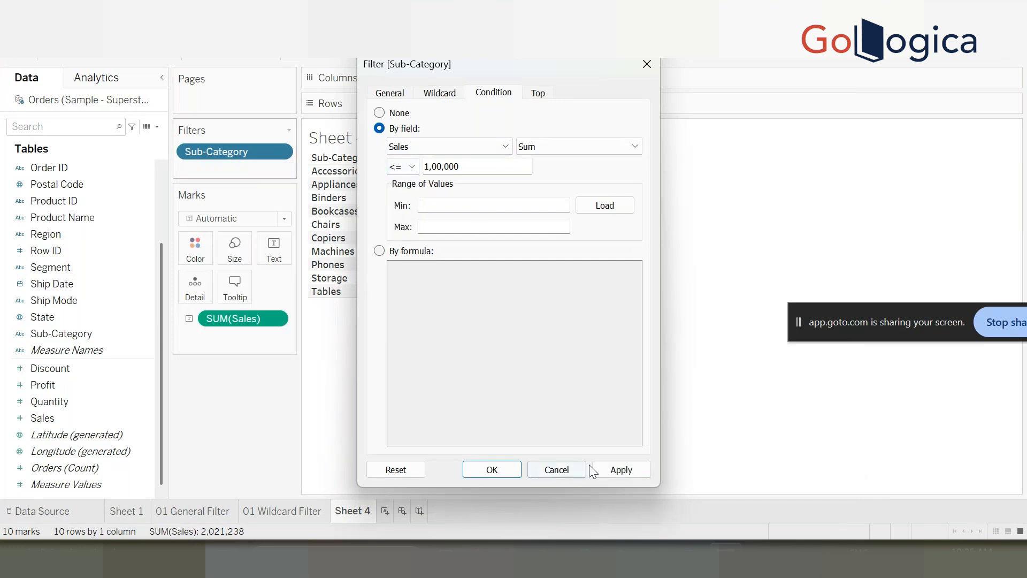
pyautogui.click(618, 469)
pyautogui.moveTo(462, 67); pyautogui.dragTo(733, 64)
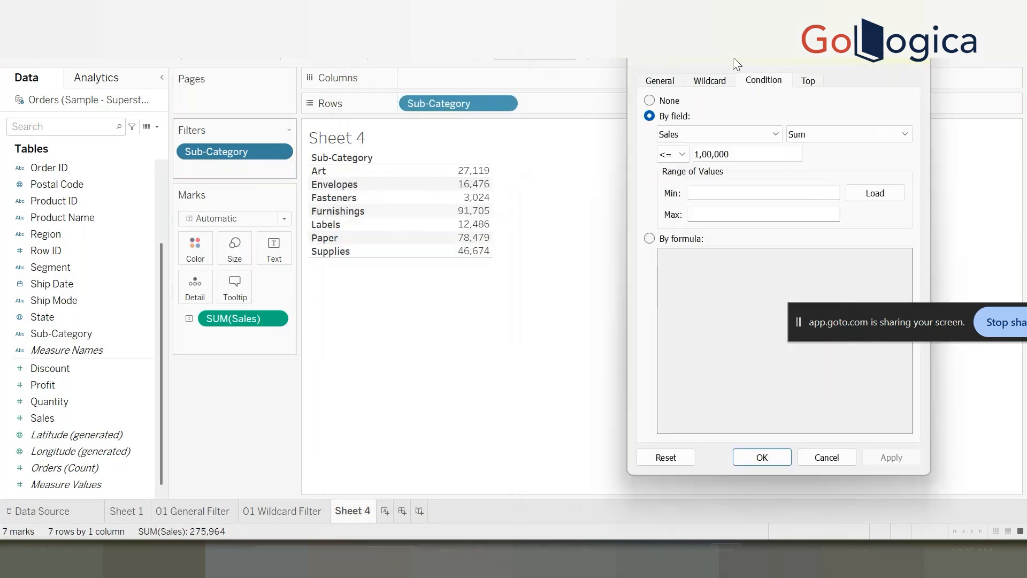
# Close the Sub-Category condition filter after viewing its comparison operators, and remove that filter from the sheet.
pyautogui.click(682, 154)
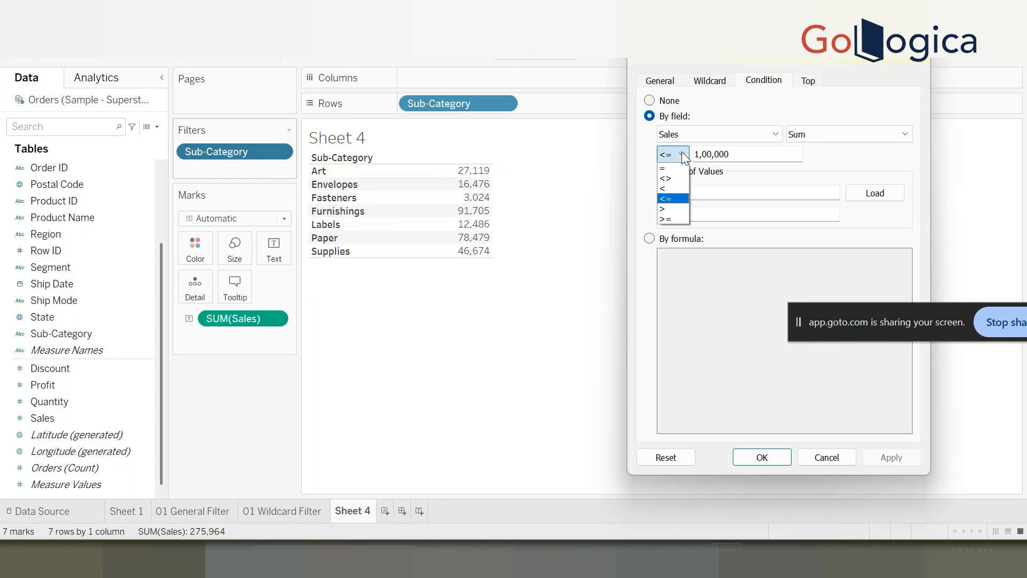
pyautogui.click(844, 163)
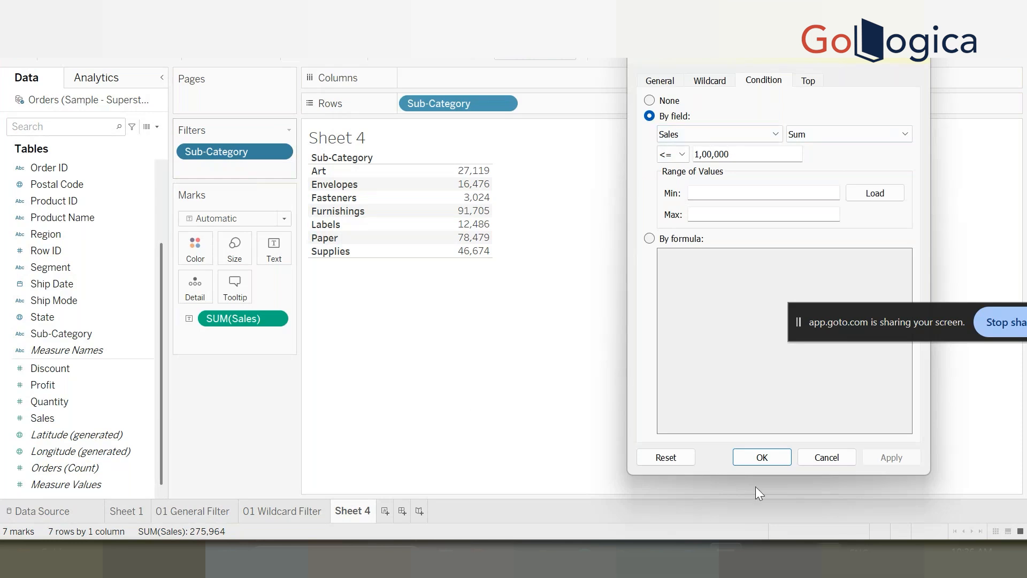
pyautogui.click(760, 456)
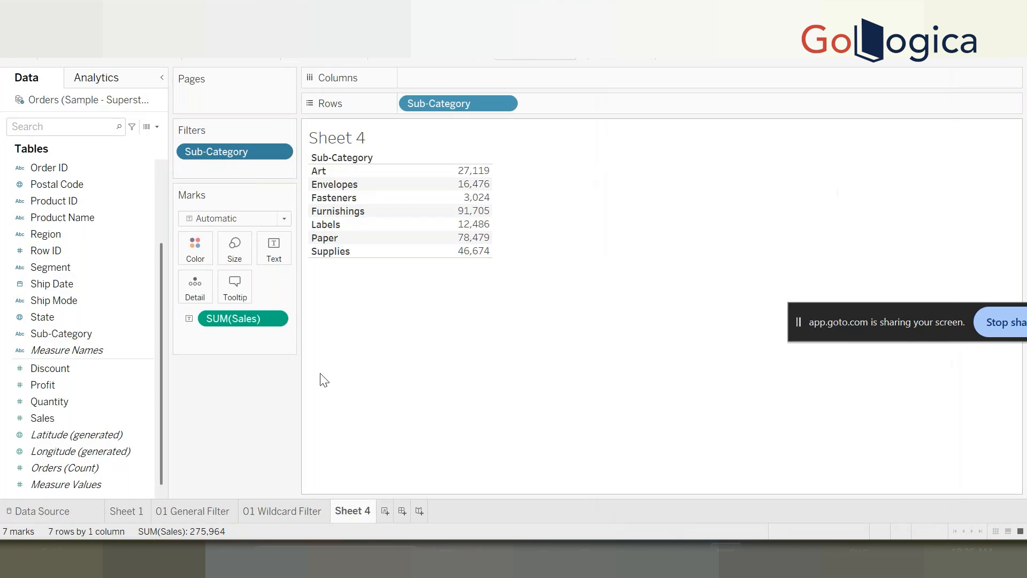
pyautogui.moveTo(248, 167); pyautogui.dragTo(339, 330)
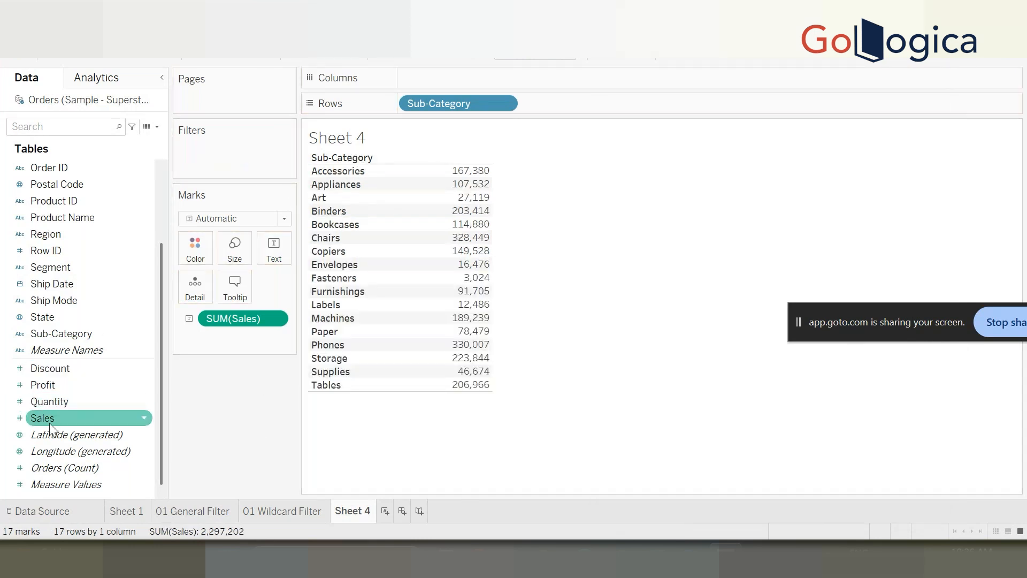
# Add Profit to the Sub-Category table after the Sales column and make the table rows slightly taller.
pyautogui.doubleClick(59, 385)
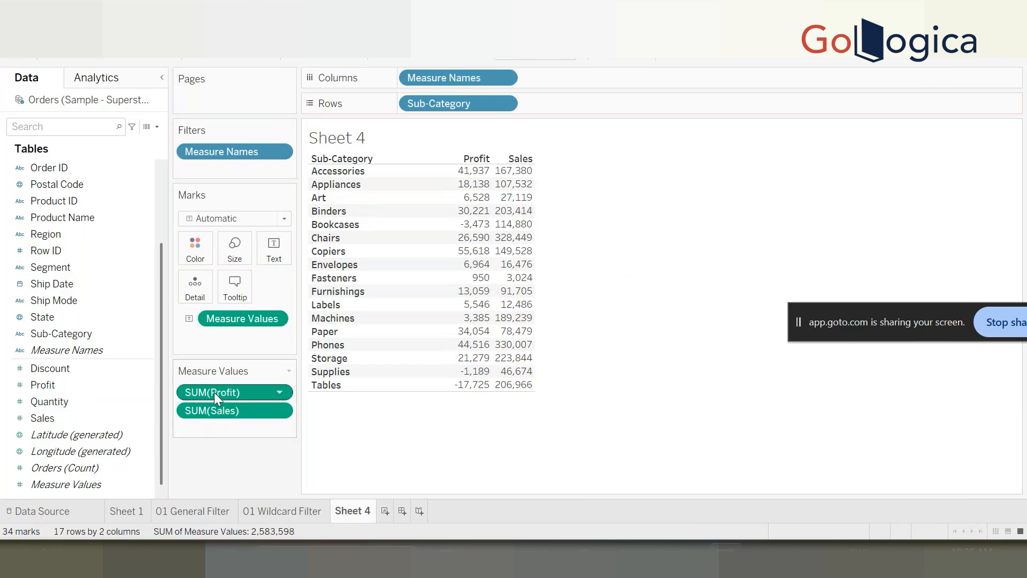
pyautogui.moveTo(401, 393); pyautogui.dragTo(401, 402)
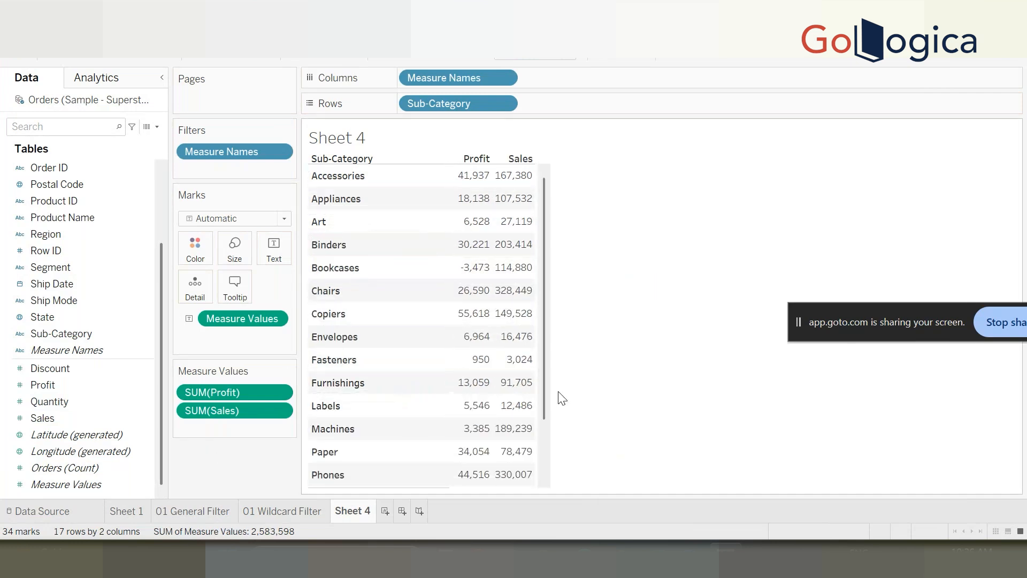
pyautogui.hotkey('ctrl', 'z')
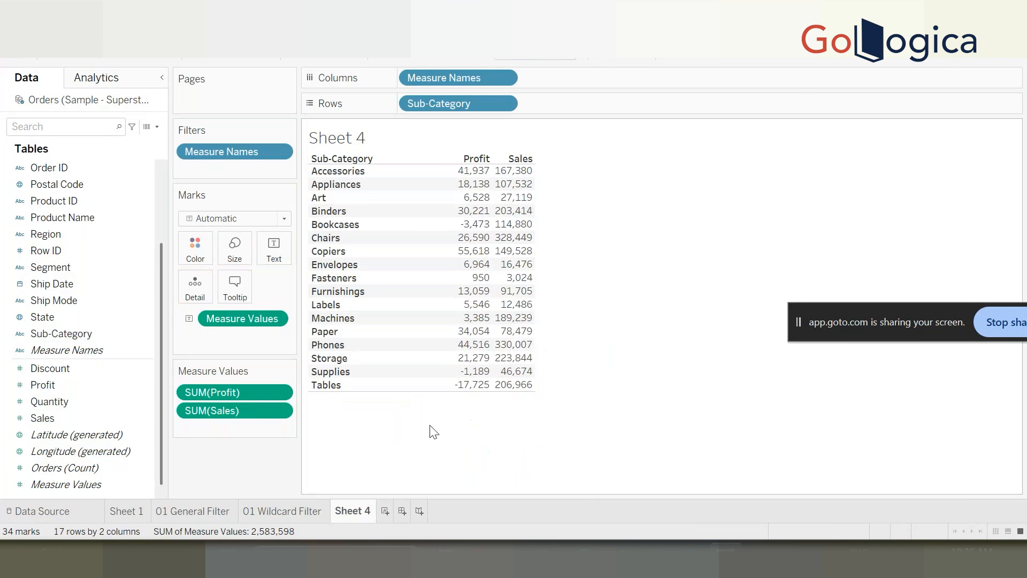
pyautogui.moveTo(429, 391); pyautogui.dragTo(428, 395)
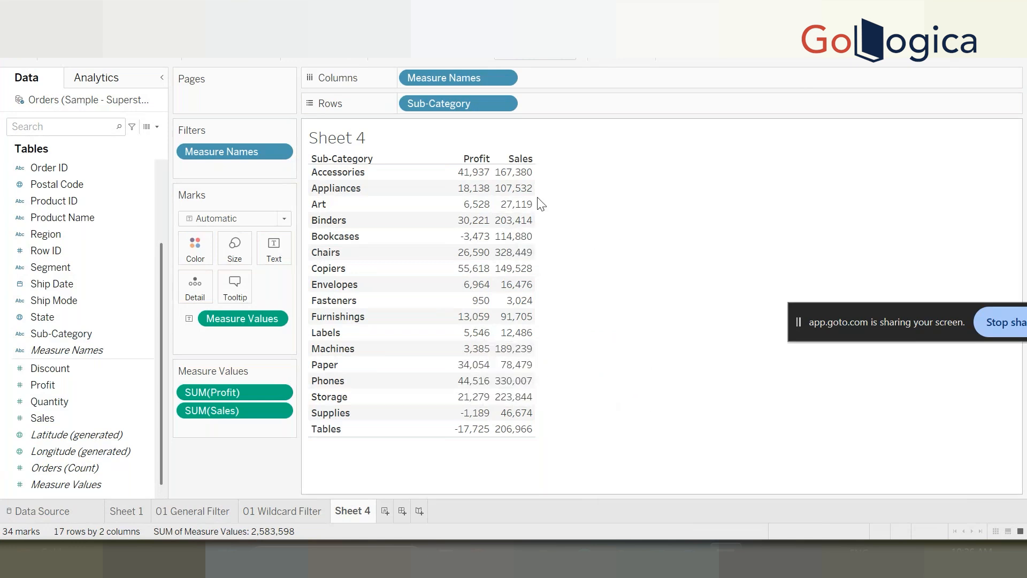
pyautogui.moveTo(259, 384); pyautogui.dragTo(256, 426)
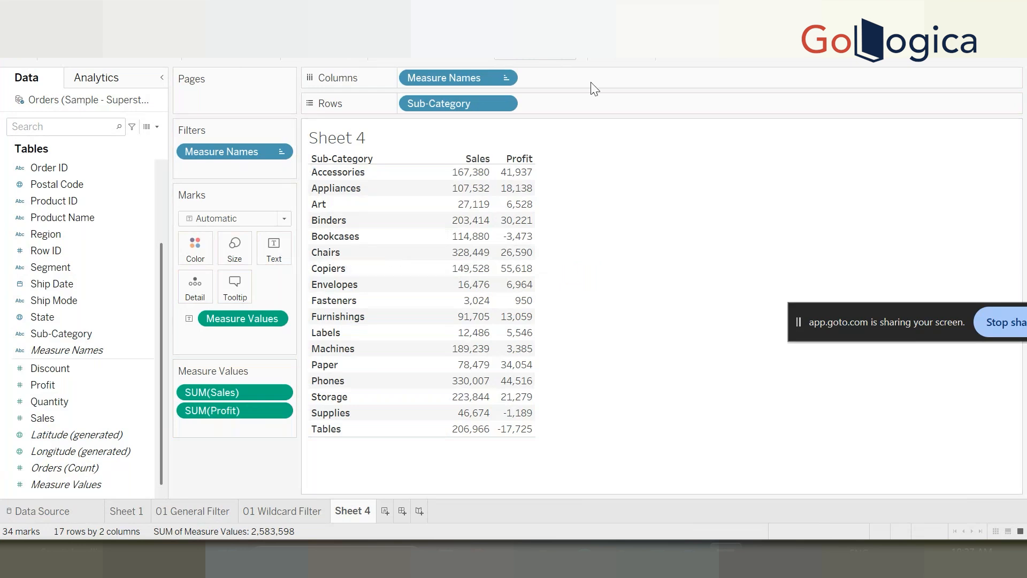
# Remove the Measure Names filter from the sheet and undo the removal.
pyautogui.moveTo(256, 154); pyautogui.dragTo(234, 422)
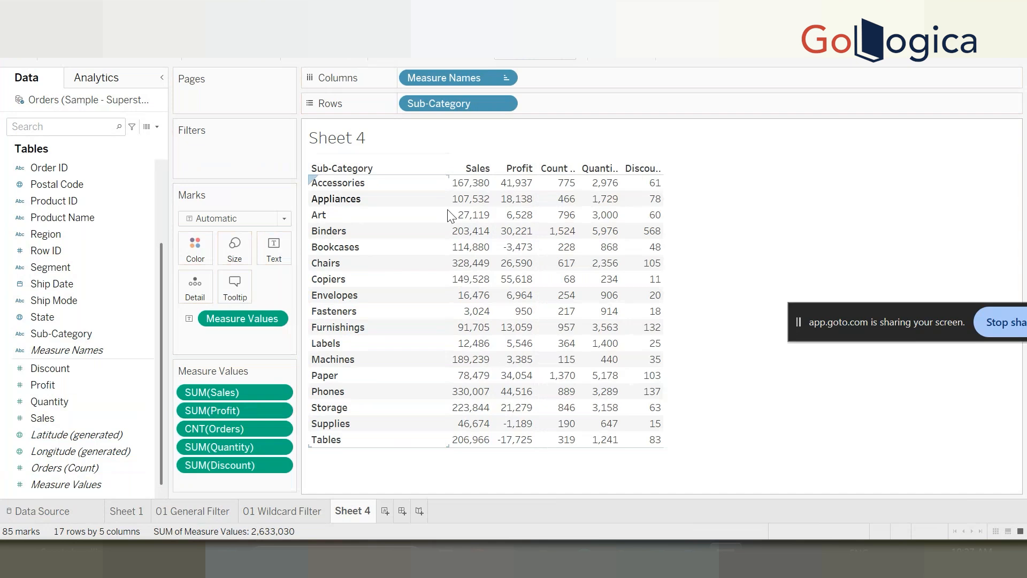
pyautogui.hotkey('ctrl', 'z')
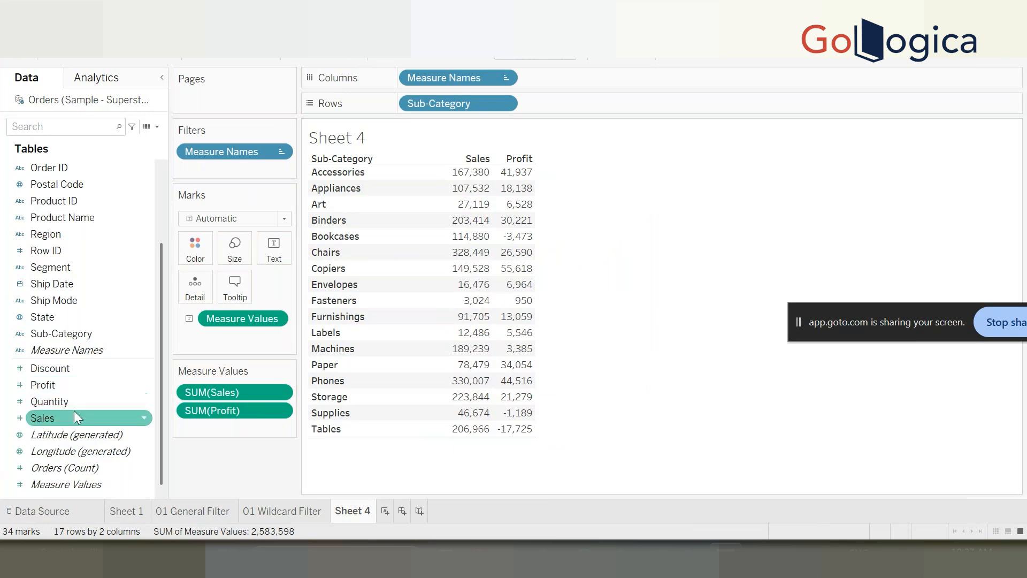
pyautogui.moveTo(75, 412); pyautogui.dragTo(227, 166)
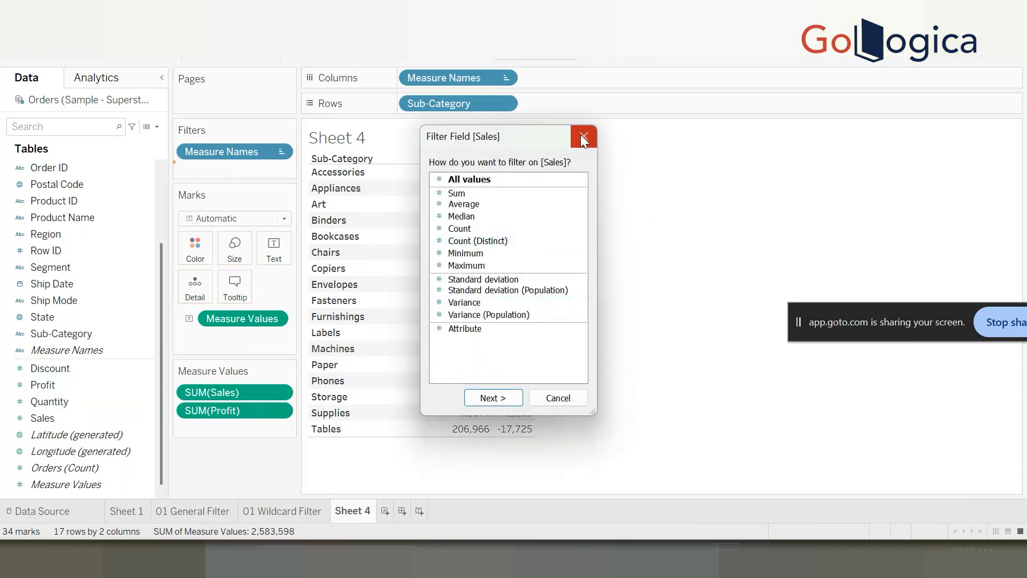
pyautogui.click(582, 137)
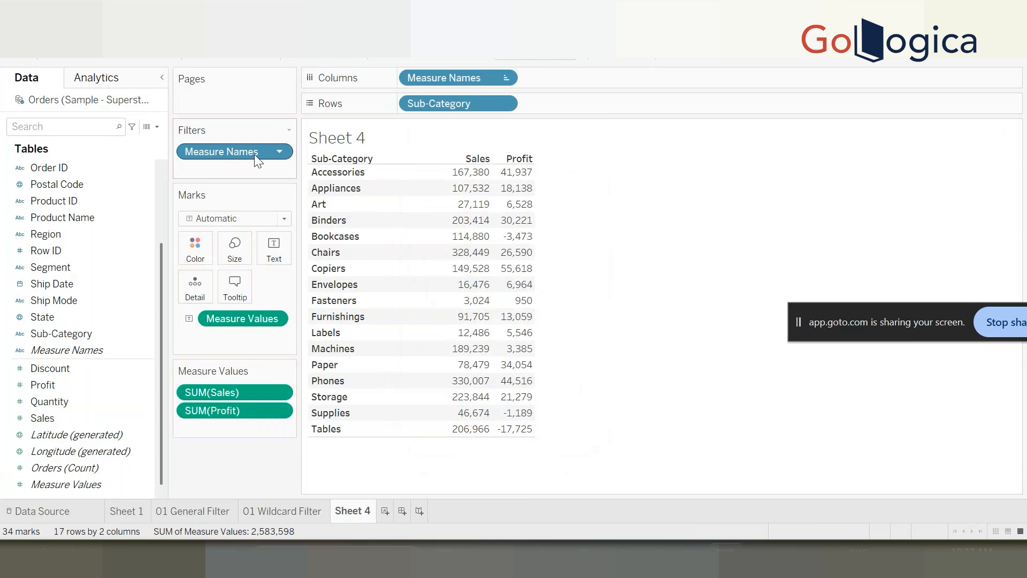
# Open the Measure Names filter, examine which measures it includes, and close it.
pyautogui.click(279, 152)
pyautogui.click(233, 171)
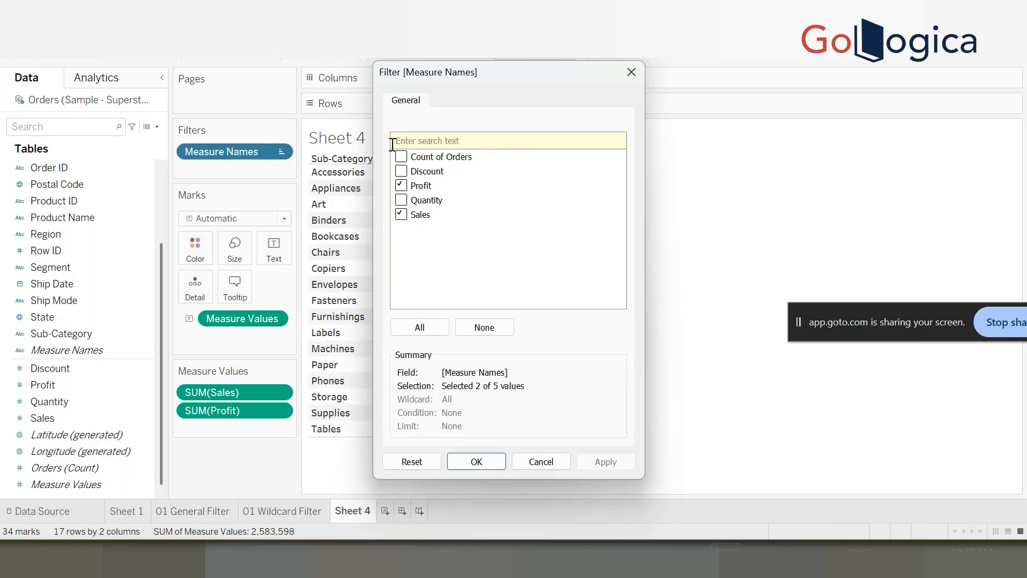
pyautogui.click(449, 463)
# Start a filter on the sum of Sales, examine its range options and discard it.
pyautogui.moveTo(62, 418); pyautogui.dragTo(213, 175)
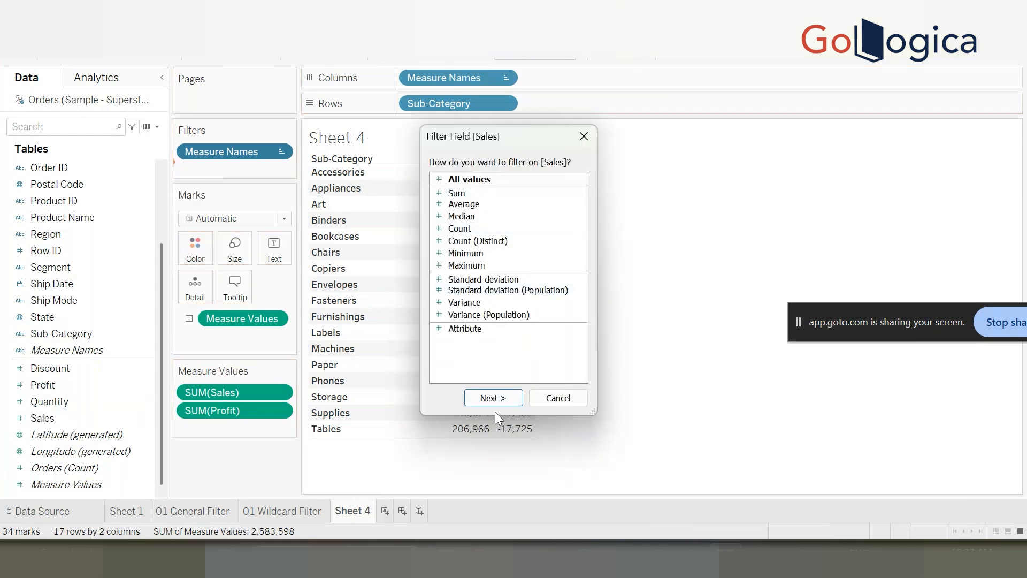
pyautogui.click(461, 193)
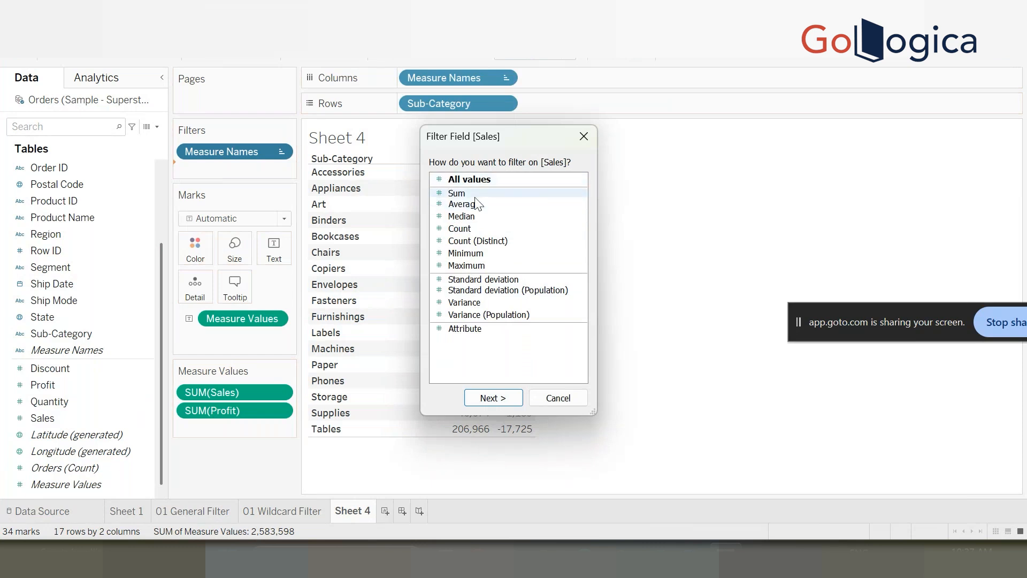
pyautogui.click(480, 397)
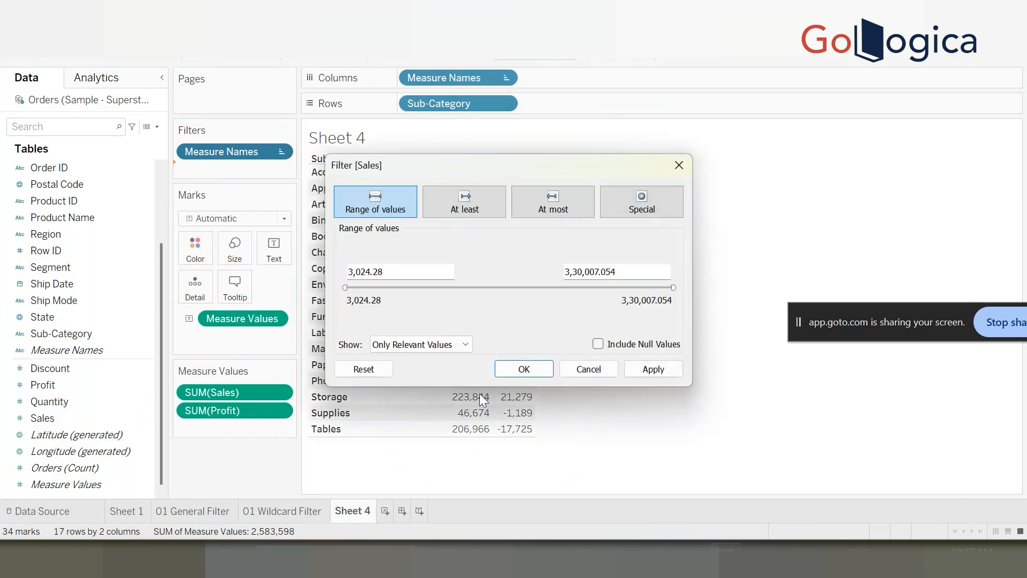
pyautogui.click(679, 166)
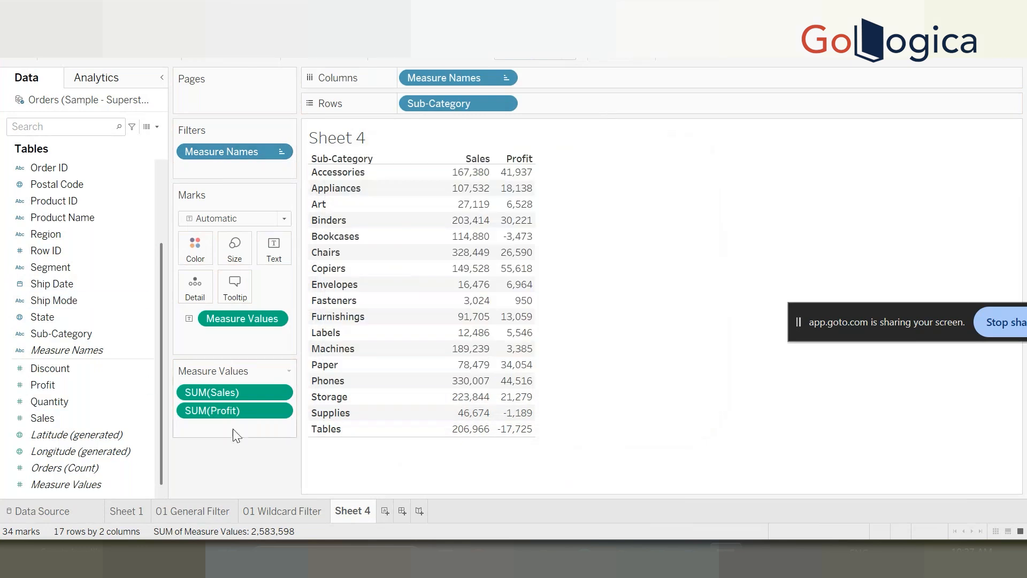
# Start a Sub-Category filter with a condition formula that begins with SUM([Sales])>= 100000 and.
pyautogui.moveTo(76, 335); pyautogui.dragTo(225, 168)
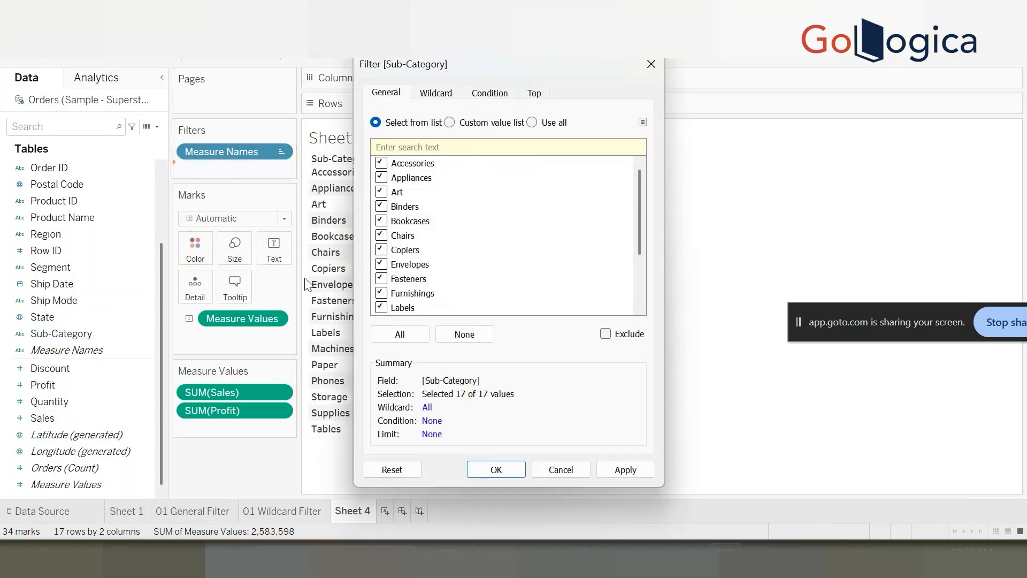
pyautogui.click(489, 94)
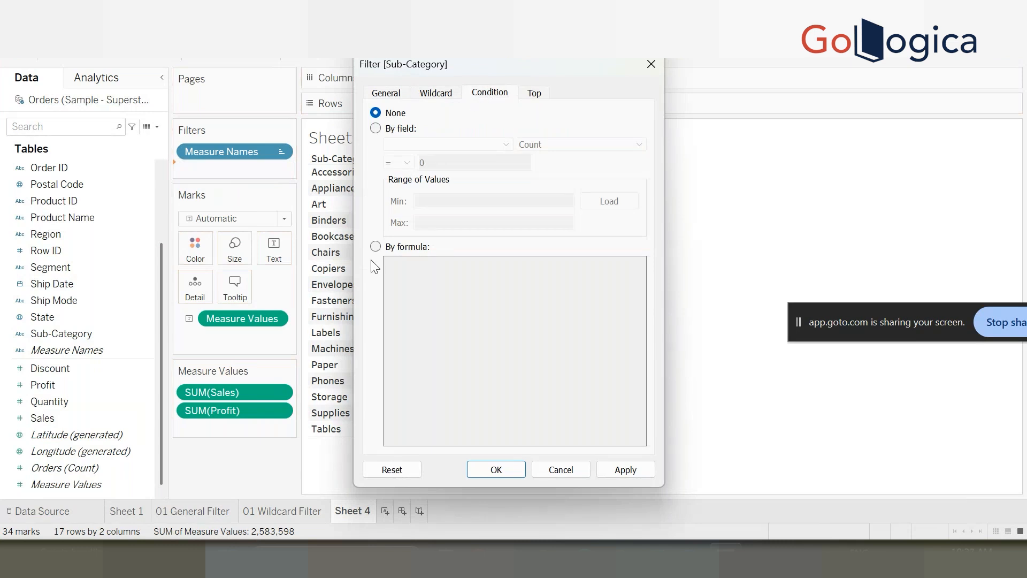
pyautogui.click(375, 246)
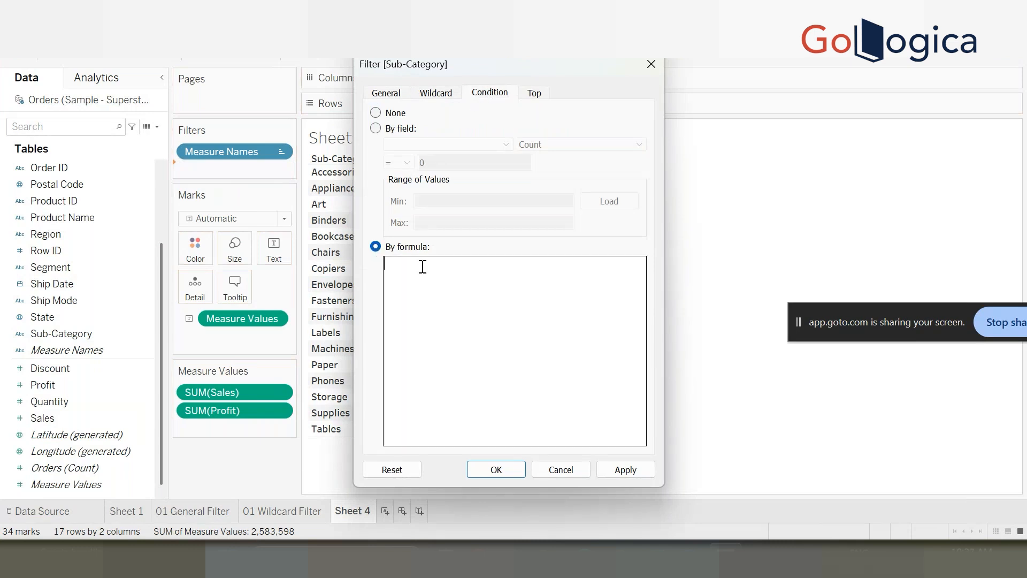
pyautogui.moveTo(487, 61); pyautogui.dragTo(694, 79)
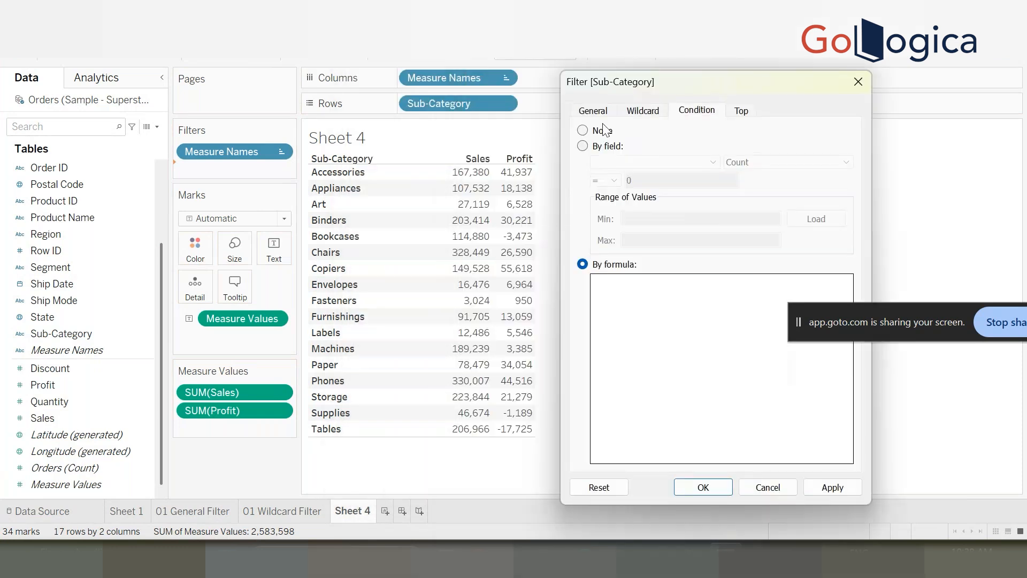
pyautogui.write('sum')
pyautogui.press('Return')
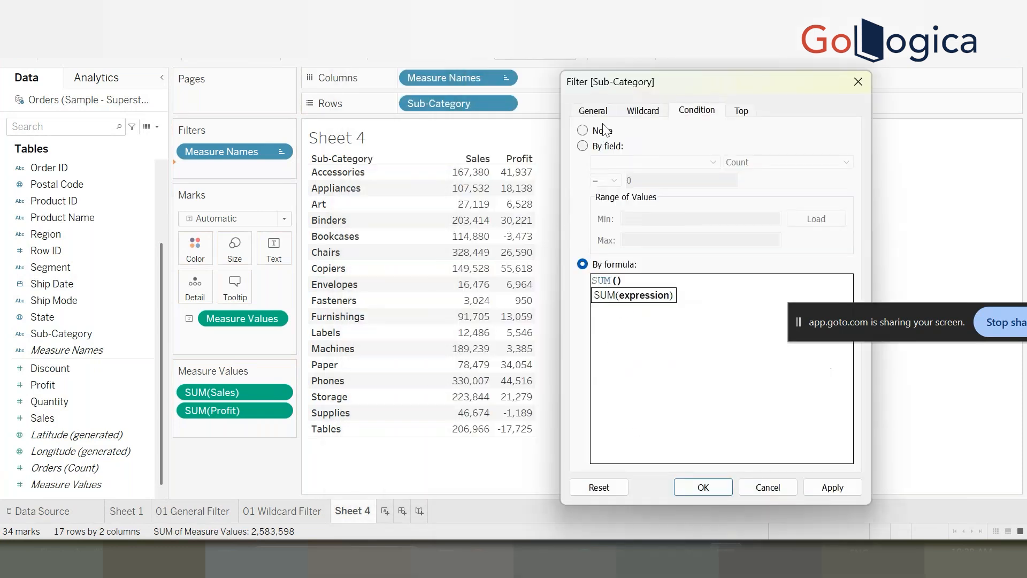
pyautogui.write('sa')
pyautogui.press('Return')
pyautogui.write('>= 1000')
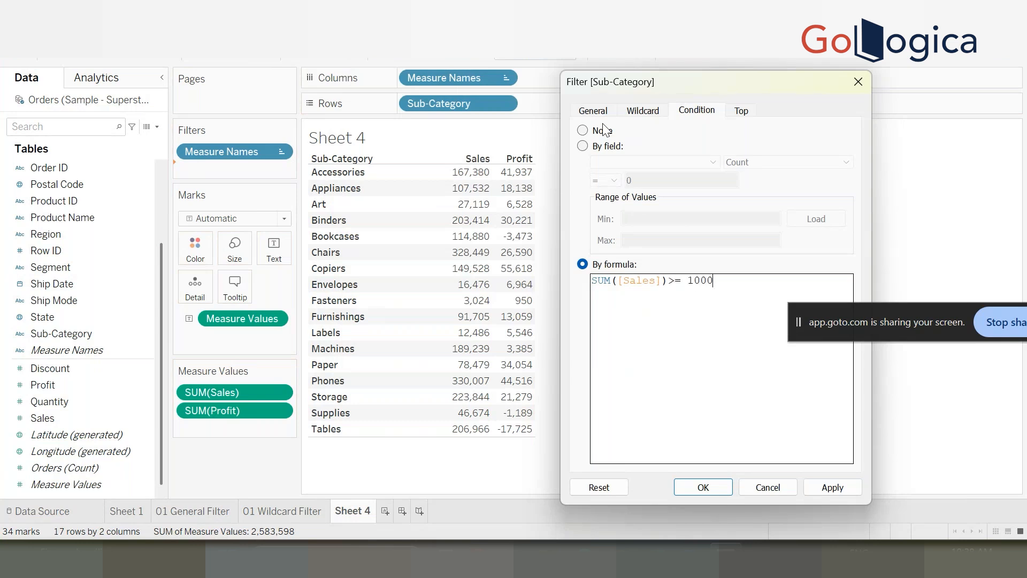
pyautogui.write('00 and ')
# Complete the condition formula with SUM([Profit])>=20000 and apply the filter.
pyautogui.write('sum(')
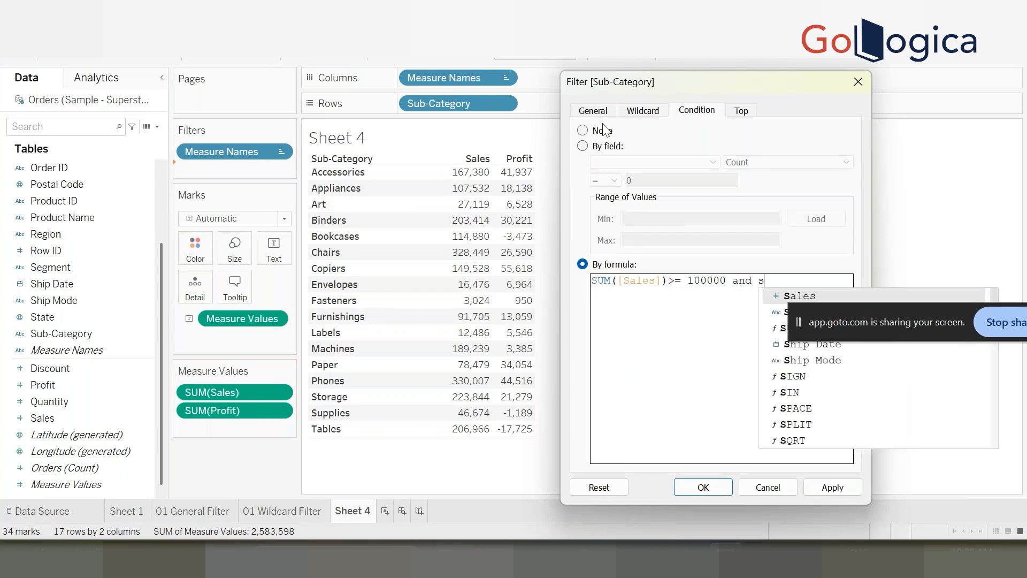
pyautogui.write('profi')
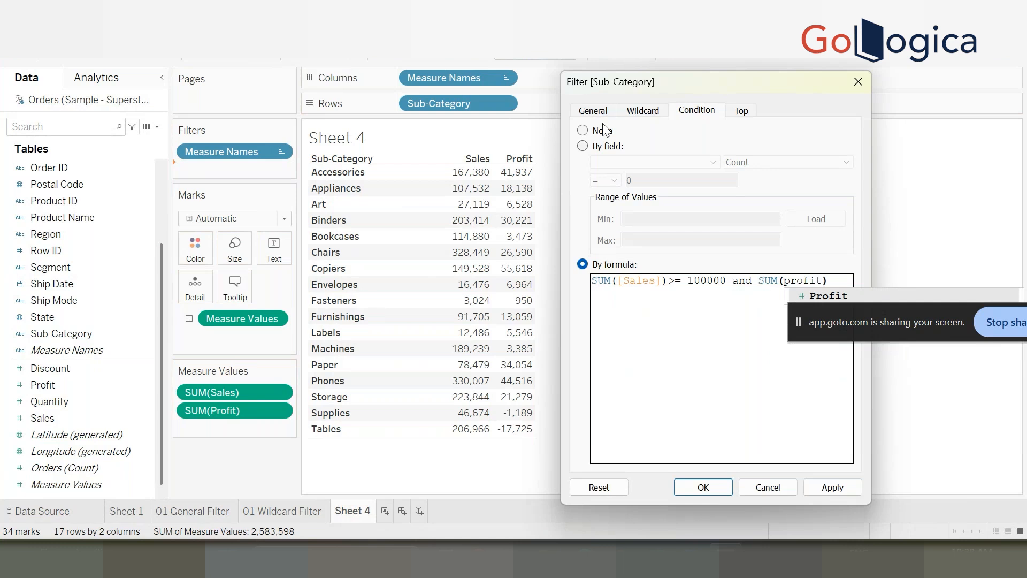
pyautogui.write('t')
pyautogui.press('Return')
pyautogui.write('>=')
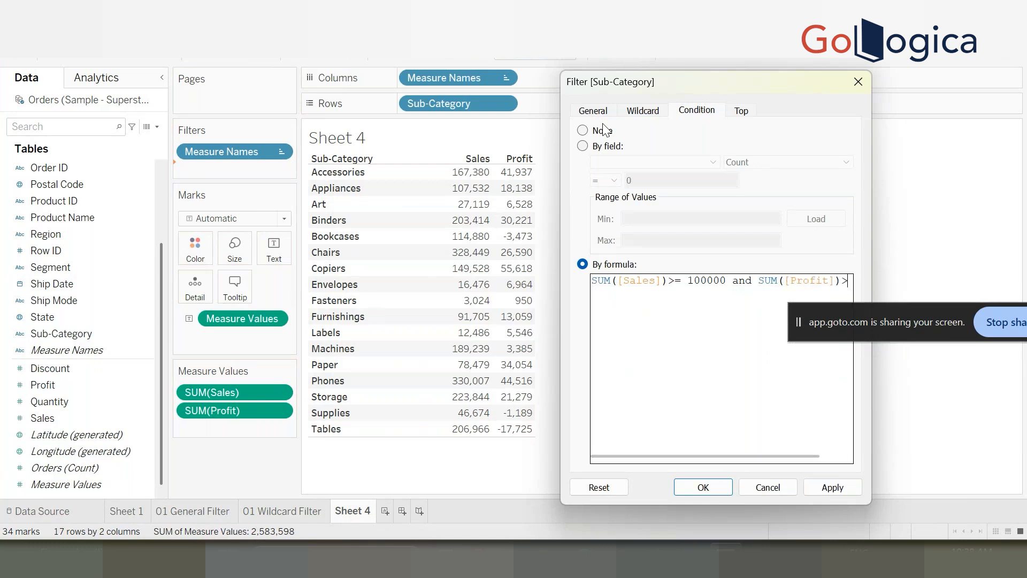
pyautogui.write('2000')
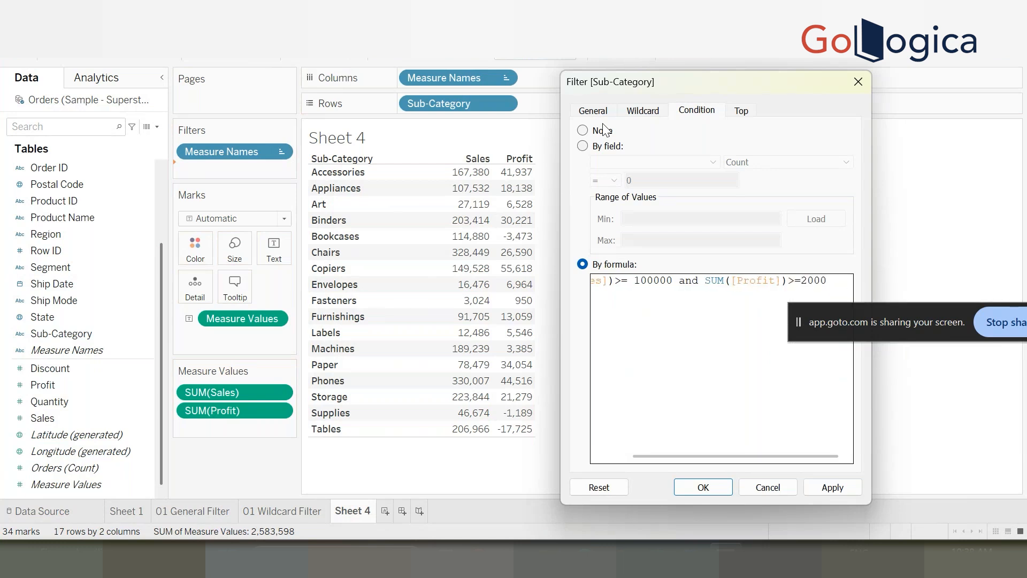
pyautogui.write('0')
pyautogui.click(832, 486)
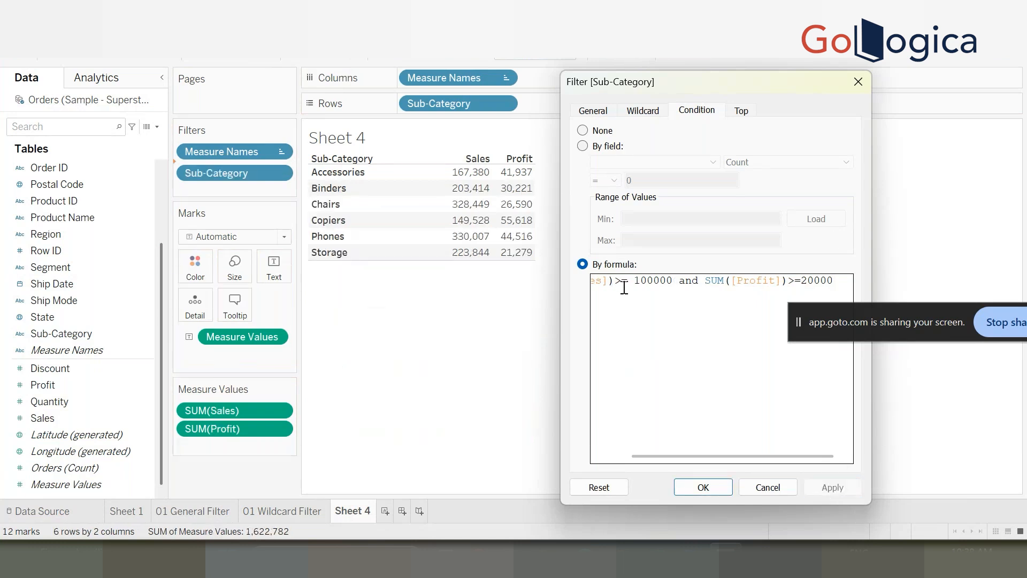
# Move the SUM([Profit])>=20000 part of the formula to its own line without a leading space, and accept the filter.
pyautogui.moveTo(649, 283); pyautogui.dragTo(511, 283)
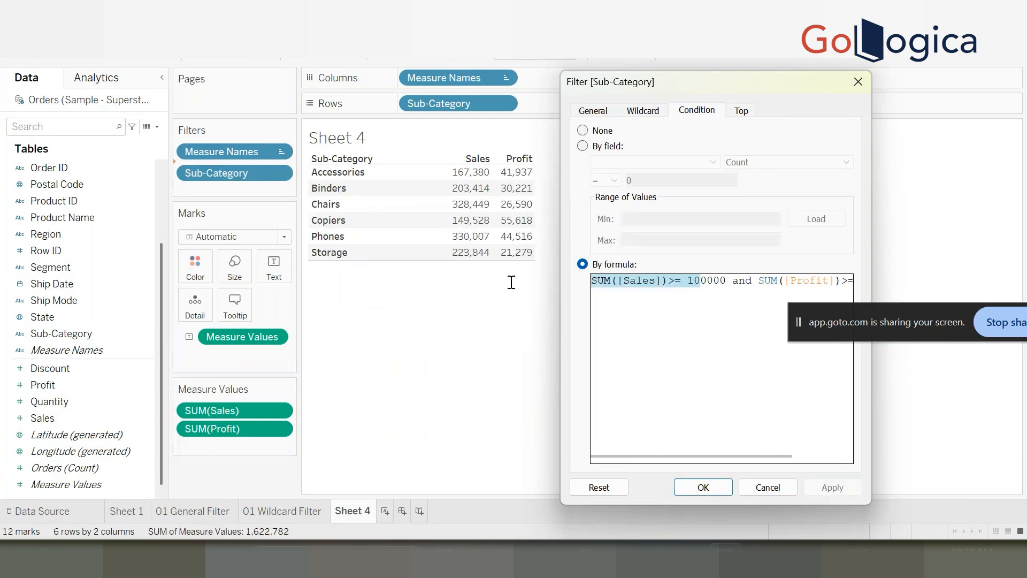
pyautogui.click(762, 294)
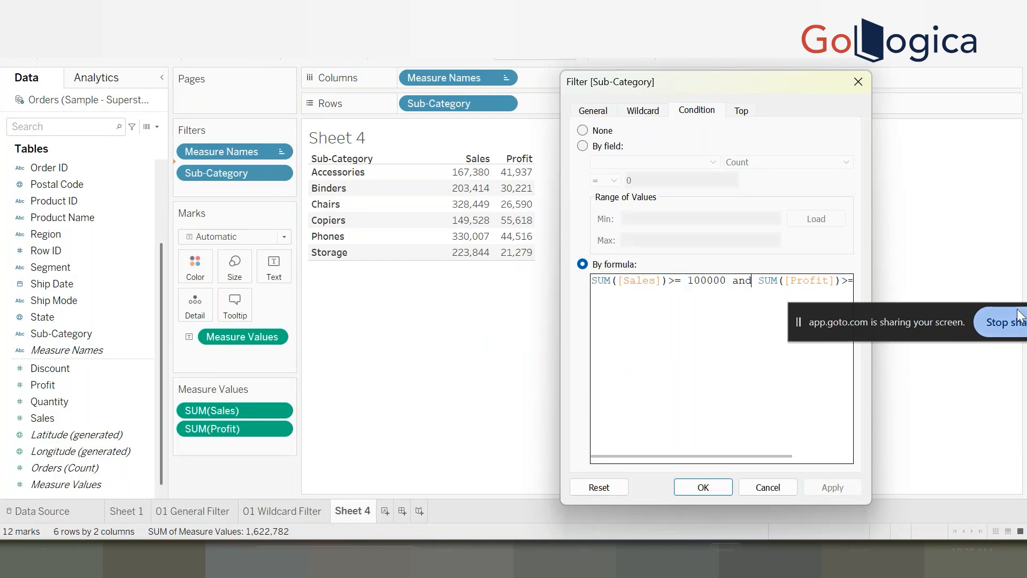
pyautogui.press('Return')
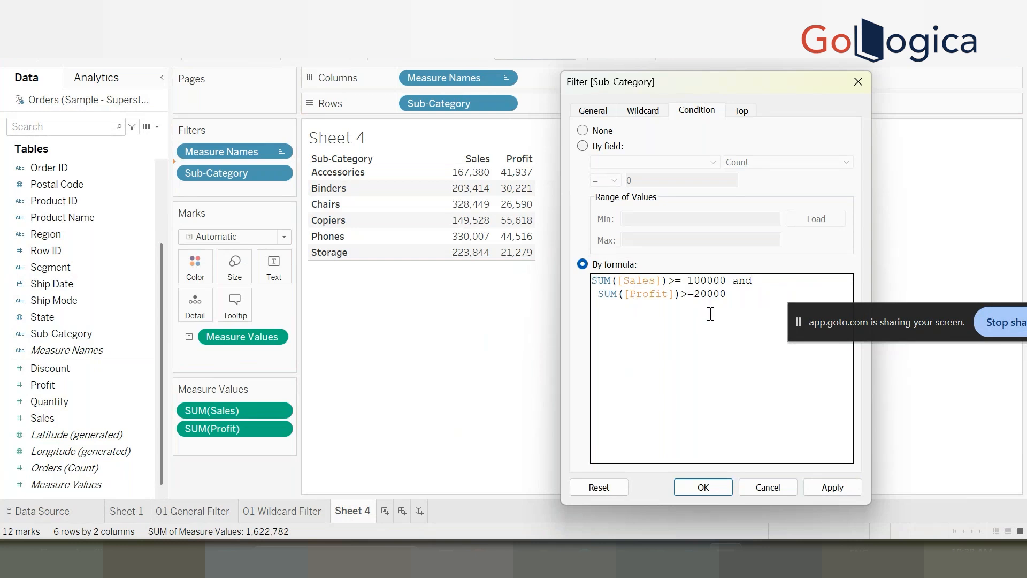
pyautogui.press('Delete')
pyautogui.click(828, 488)
pyautogui.click(685, 488)
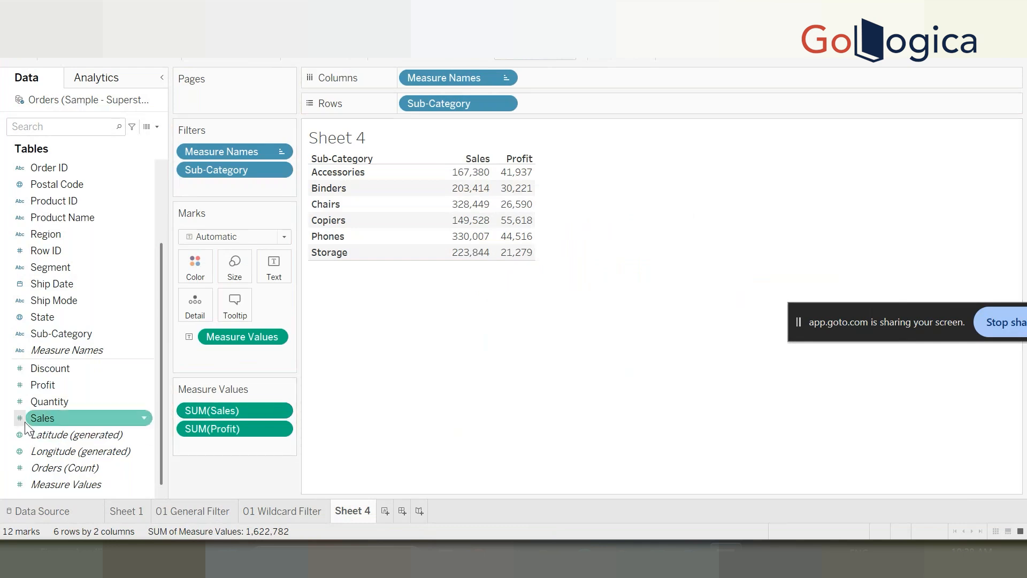
# Review the condition formula in the Sub-Category filter and close the filter.
pyautogui.click(281, 167)
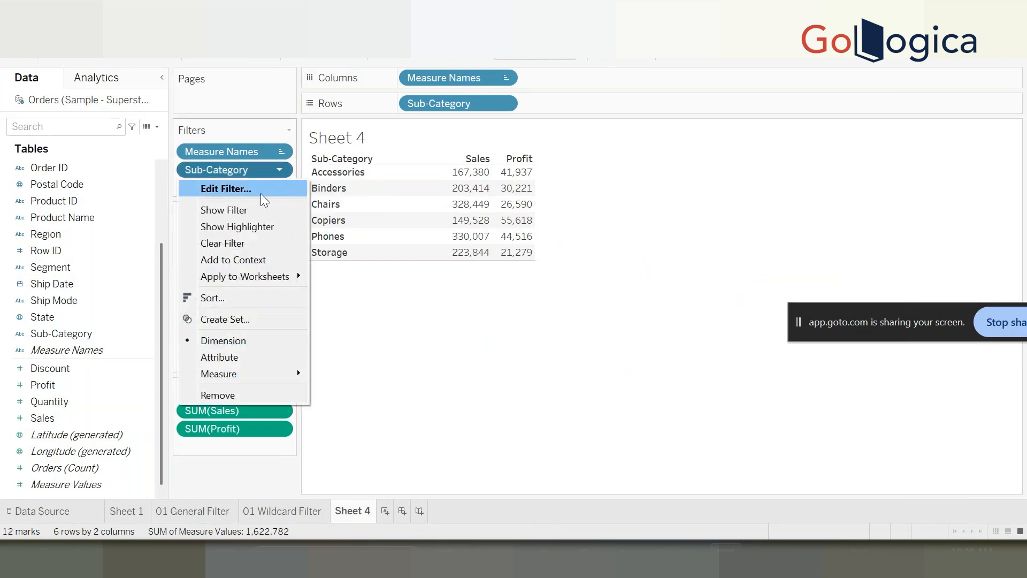
pyautogui.click(261, 194)
pyautogui.moveTo(556, 286); pyautogui.dragTo(347, 249)
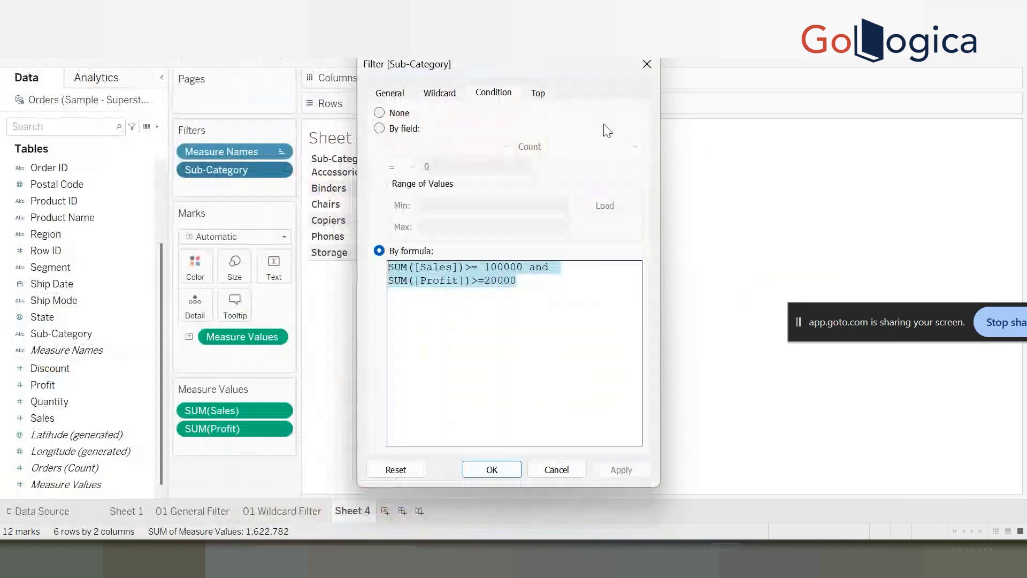
pyautogui.moveTo(48, 559)
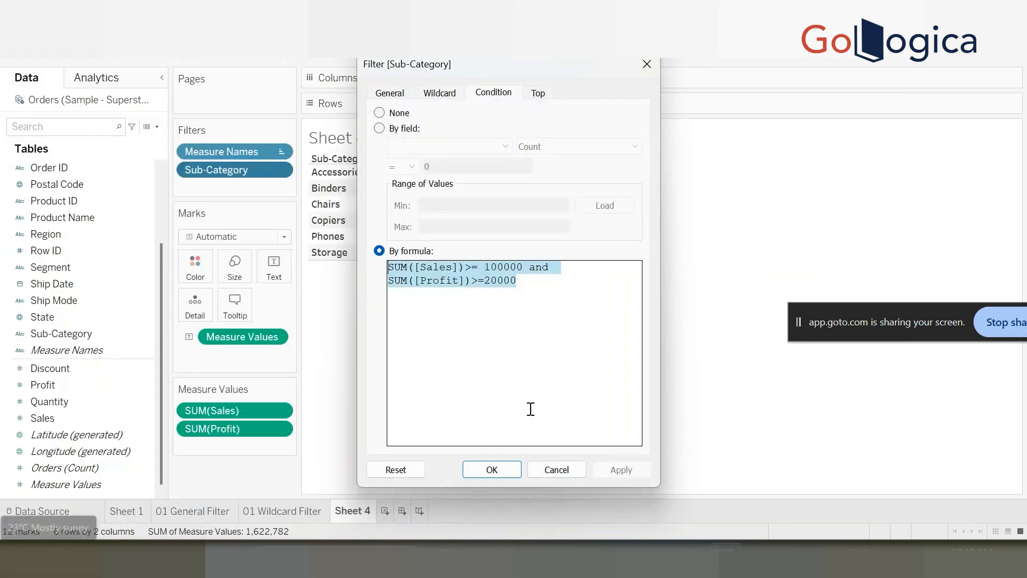
pyautogui.click(500, 472)
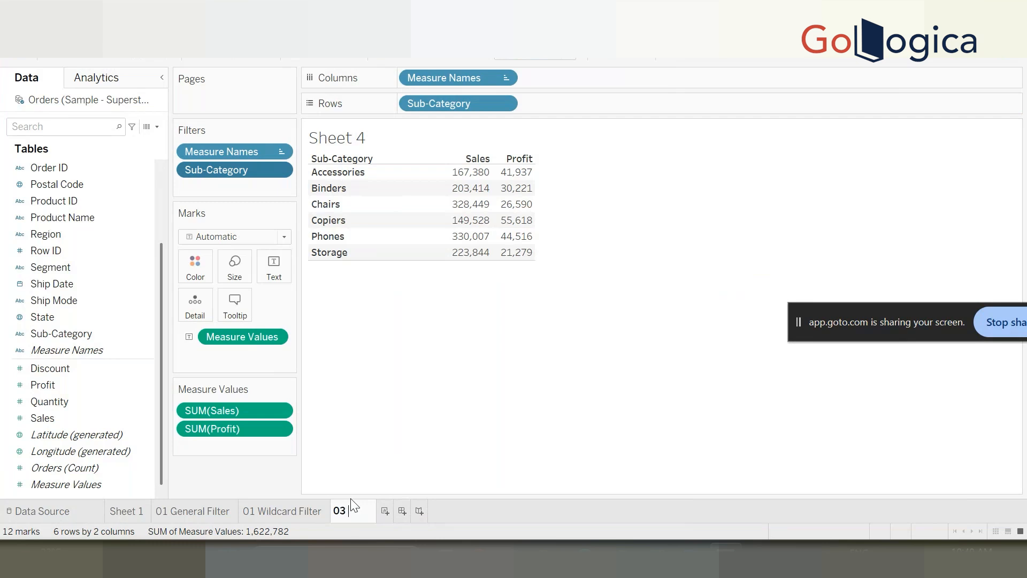
# Rename the current worksheet as 03 Conditional.
pyautogui.write('diti')
pyautogui.write('onal')
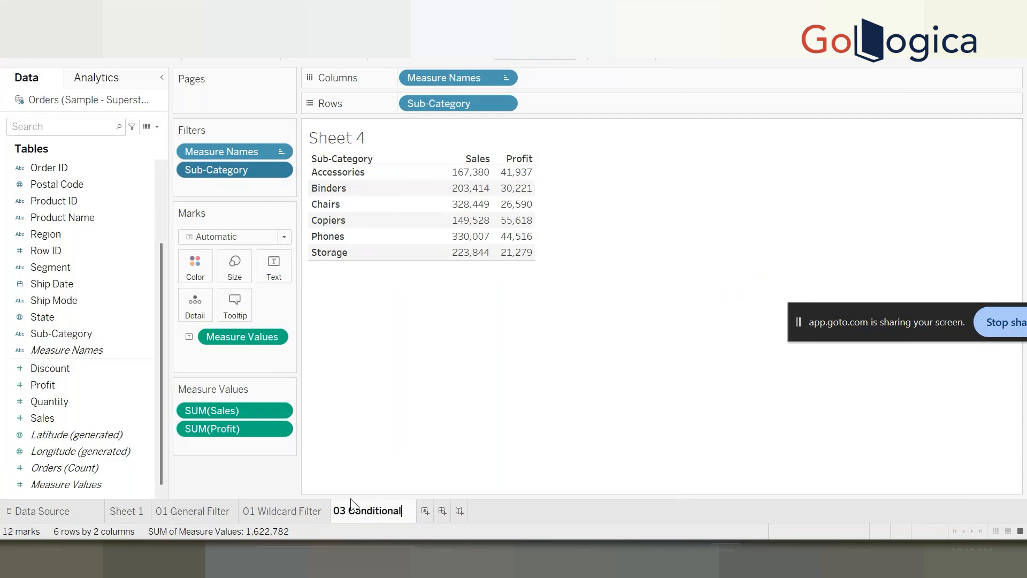
pyautogui.press('Return')
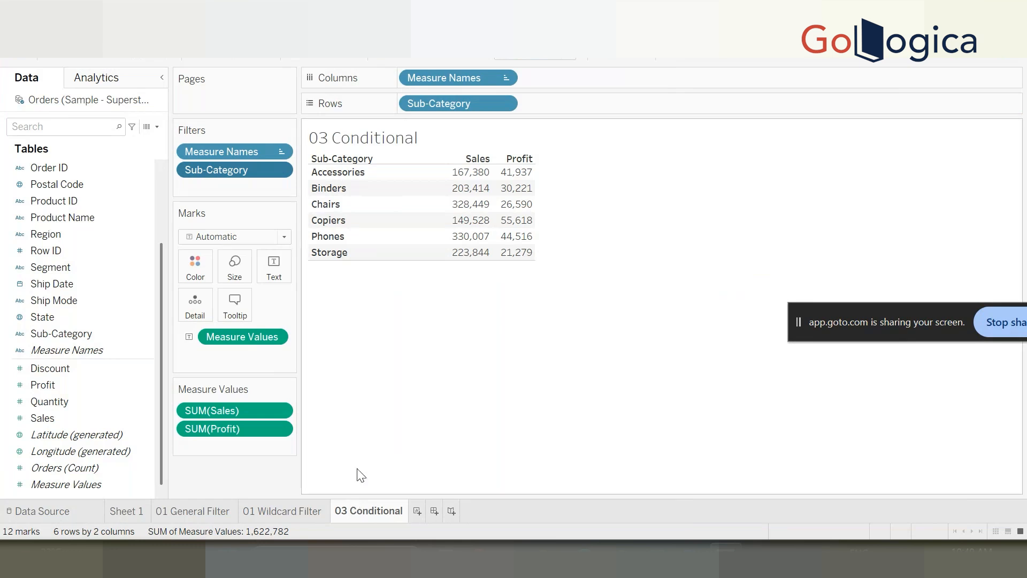
# Correct the number in the wildcard worksheet's name so it reads 02 Wildcard Filter.
pyautogui.doubleClick(249, 515)
pyautogui.click(251, 514)
pyautogui.press('BackSpace')
pyautogui.write('2')
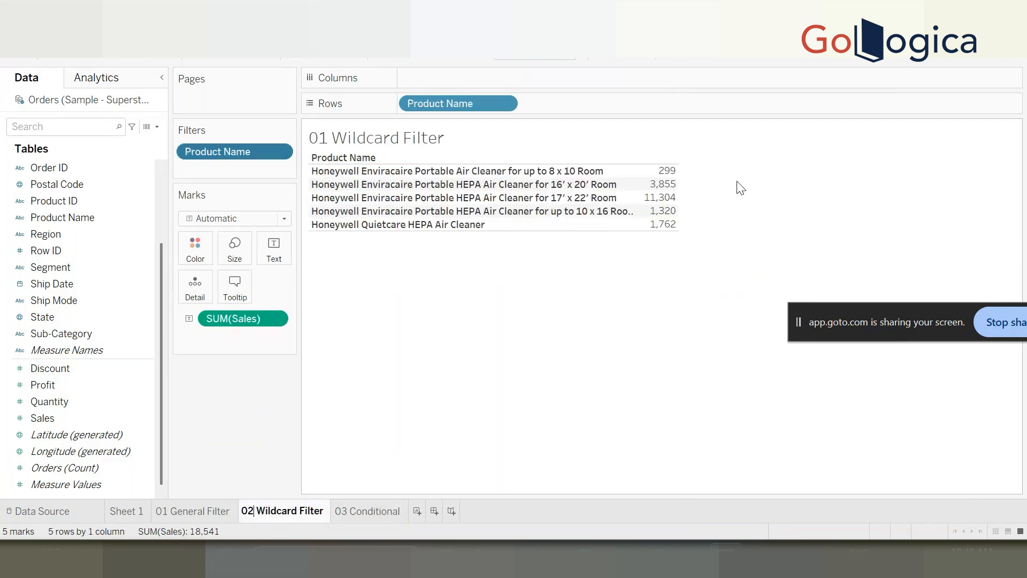
pyautogui.press('Return')
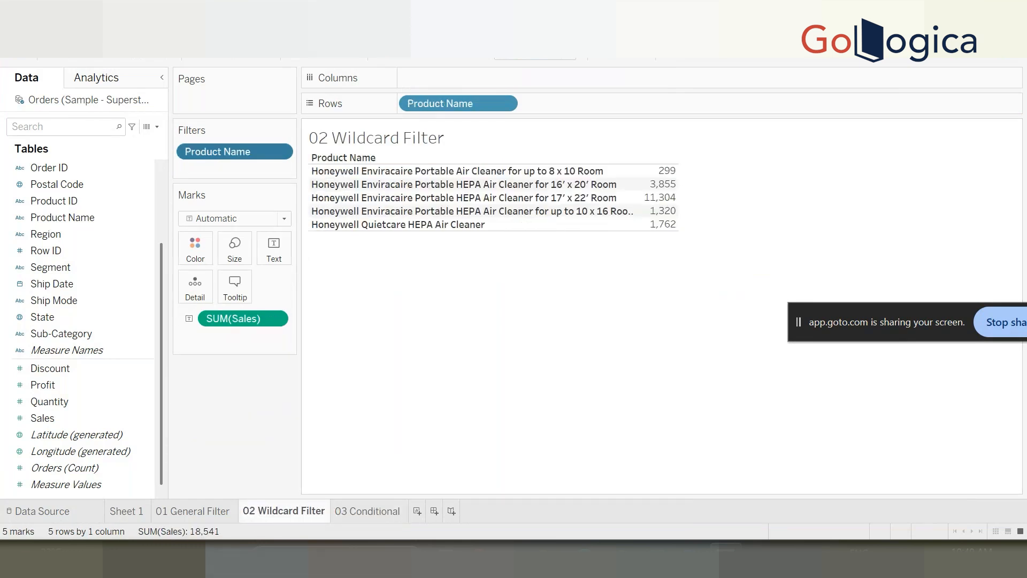
# Add a new worksheet and name it 04 Top.
pyautogui.click(417, 511)
pyautogui.write('04')
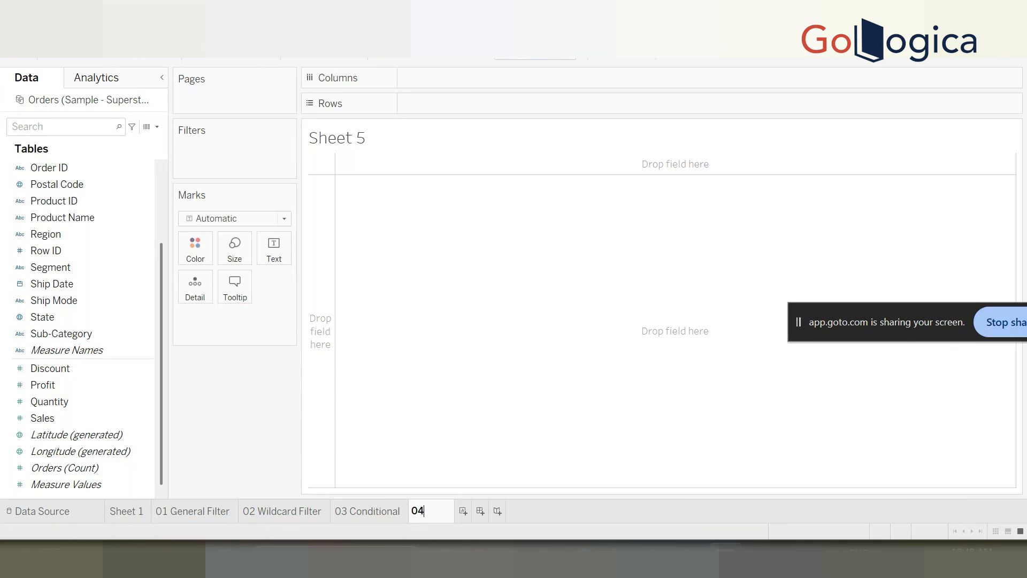
pyautogui.moveTo(726, 561)
pyautogui.write('To')
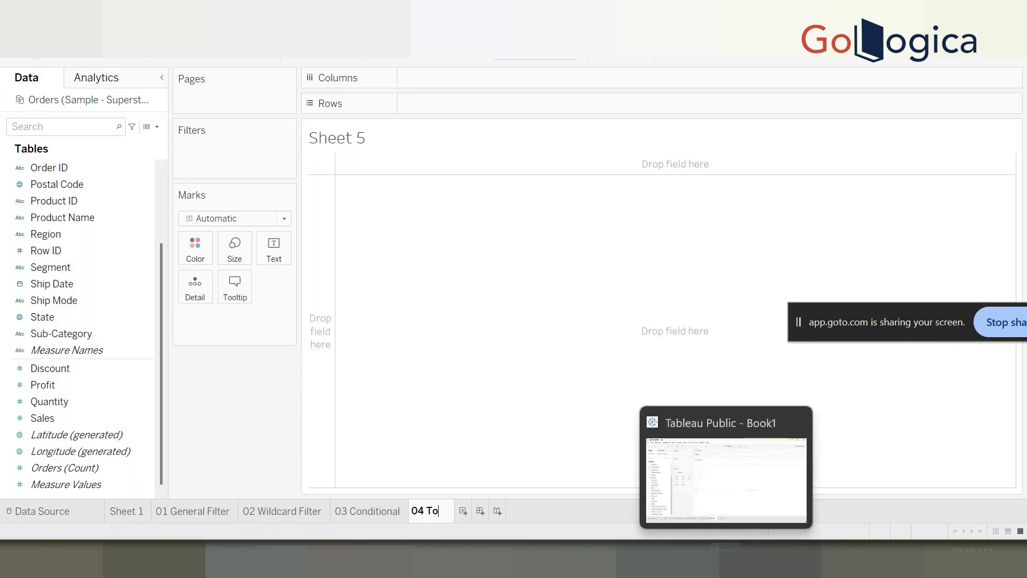
pyautogui.write('p')
pyautogui.press('Return')
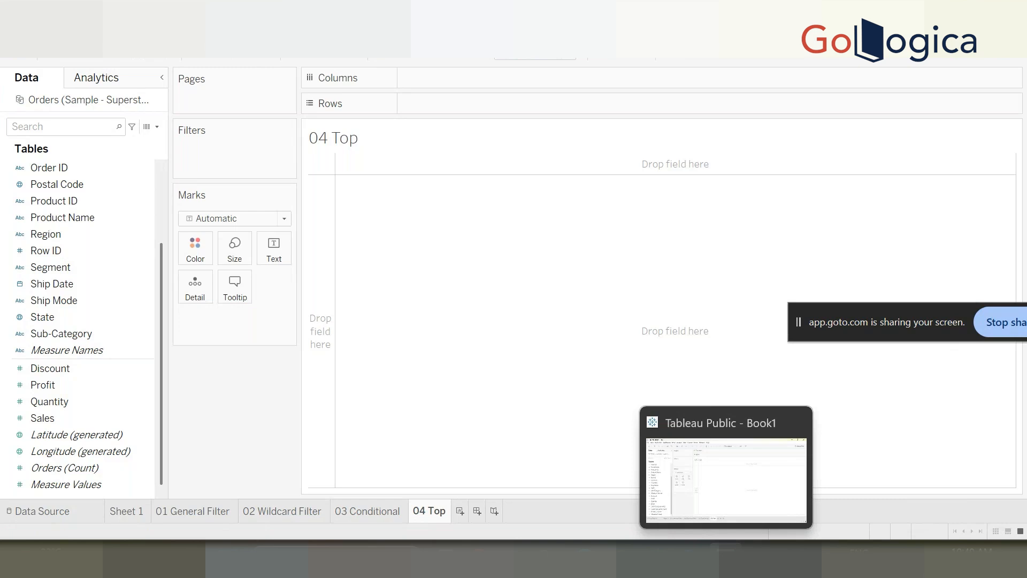
# Build a text table with Sub-Category on rows and the sum of Sales as values.
pyautogui.click(88, 401)
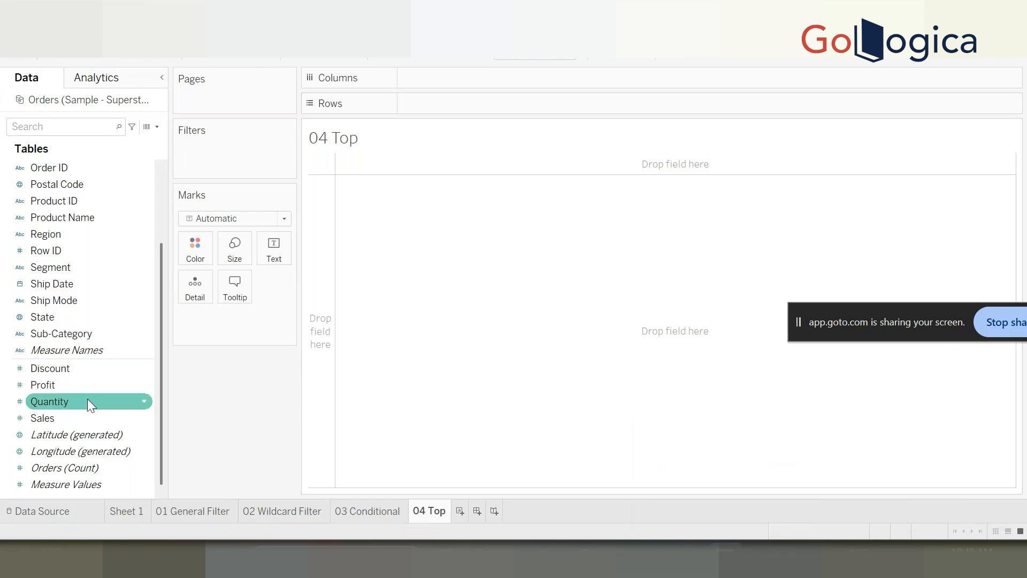
pyautogui.doubleClick(78, 333)
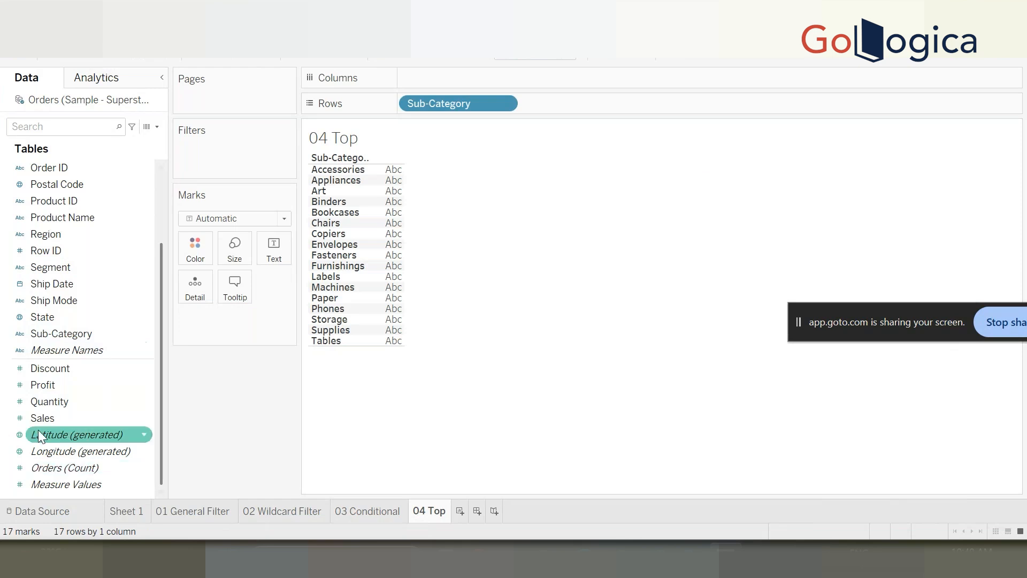
pyautogui.doubleClick(52, 416)
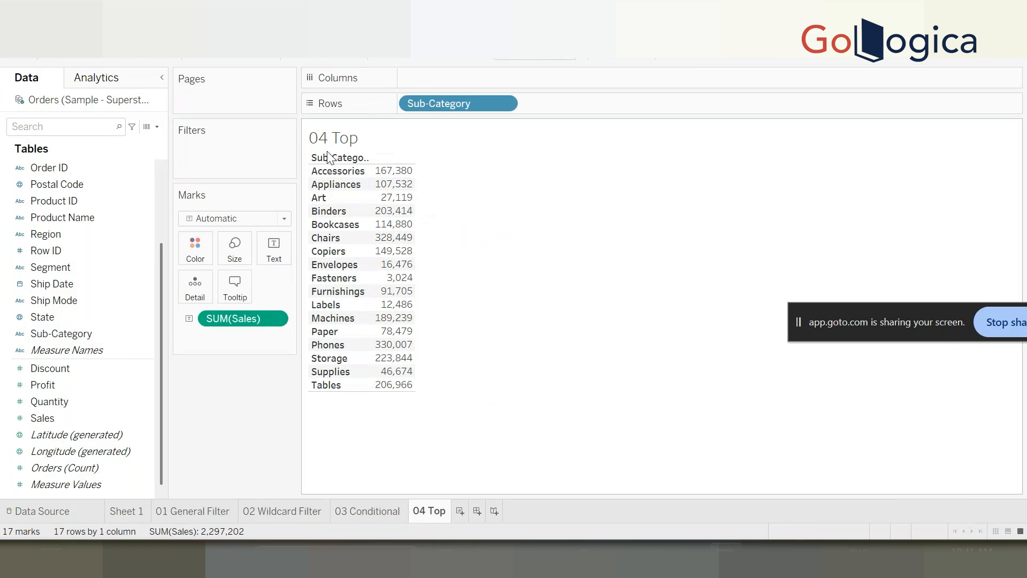
pyautogui.moveTo(402, 238)
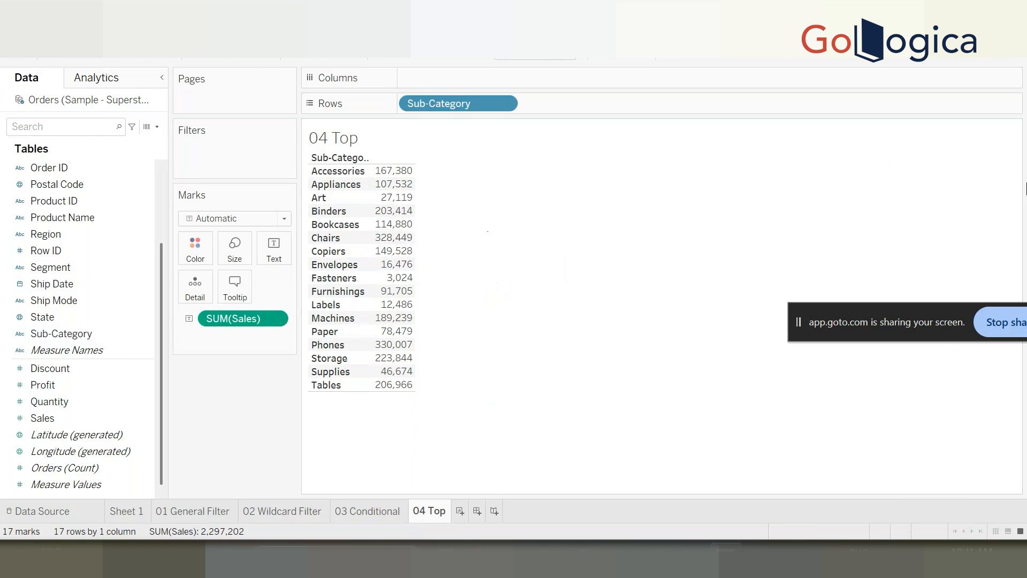
pyautogui.click(129, 369)
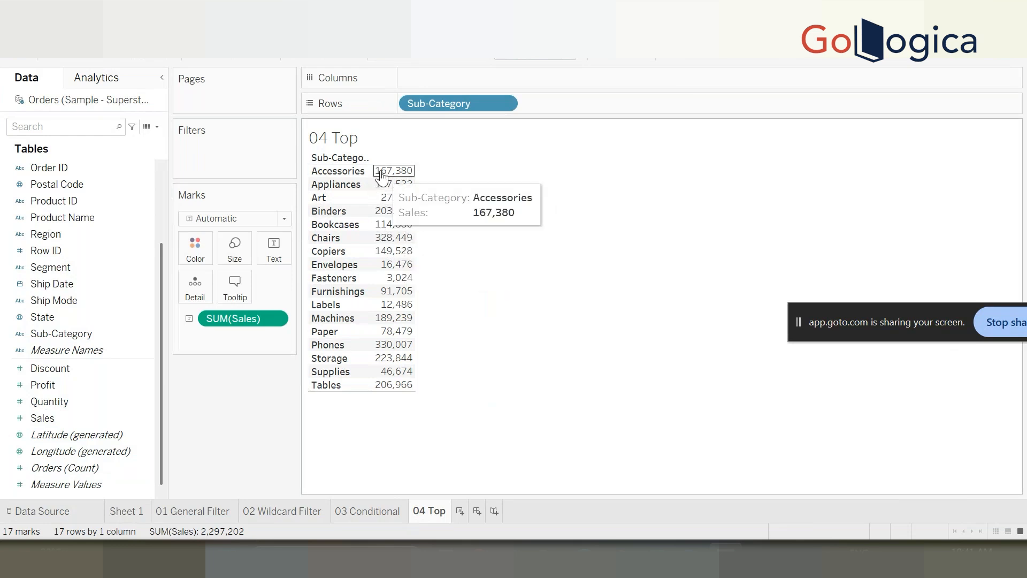
# Add a Sub-Category filter that keeps the top 5 by the sum of Sales, and apply it.
pyautogui.moveTo(62, 333); pyautogui.dragTo(213, 160)
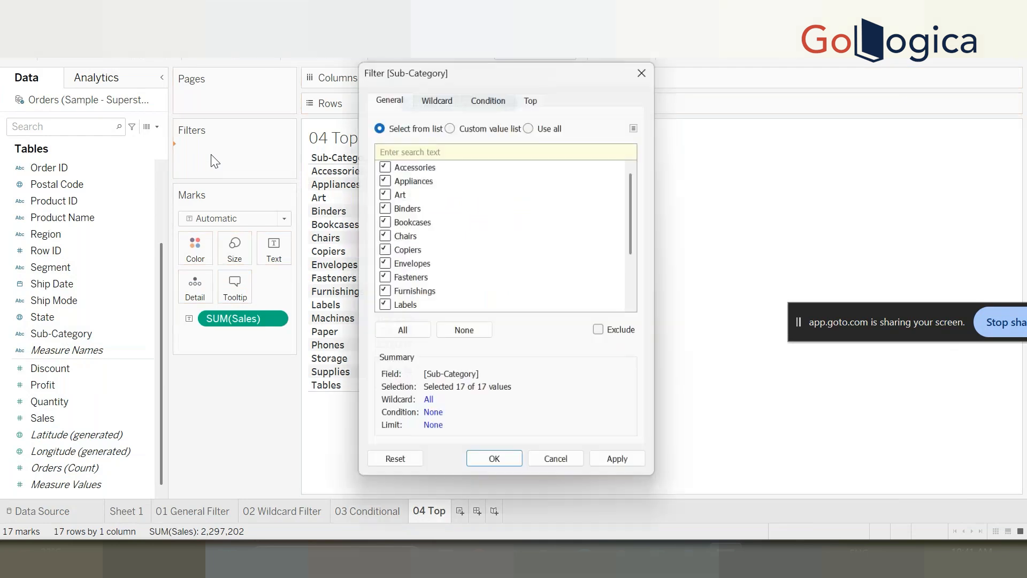
pyautogui.click(538, 94)
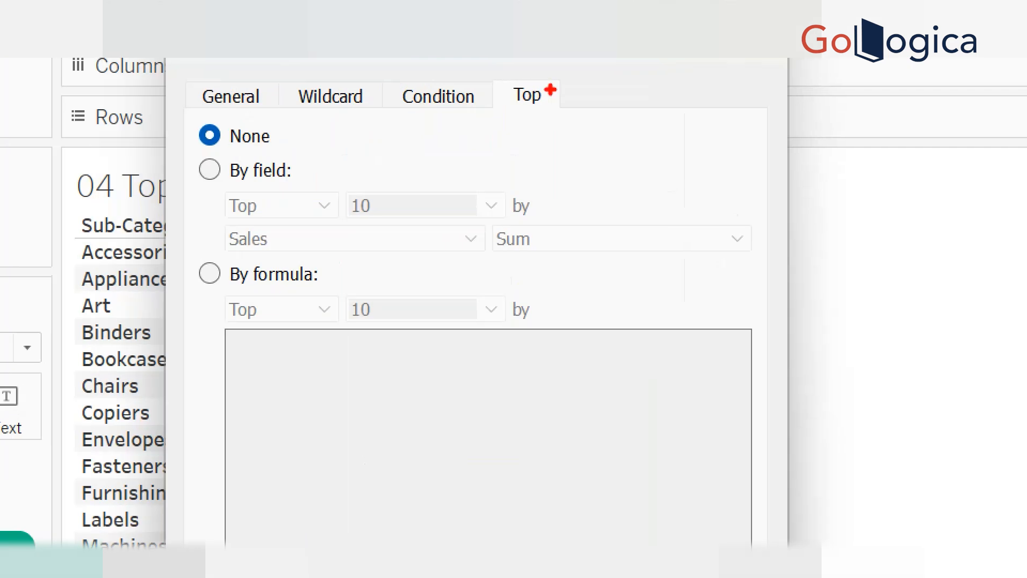
pyautogui.moveTo(567, 66)
pyautogui.mouseDown()
pyautogui.moveTo(498, 66)
pyautogui.moveTo(566, 66)
pyautogui.moveTo(527, 59)
pyautogui.mouseUp()
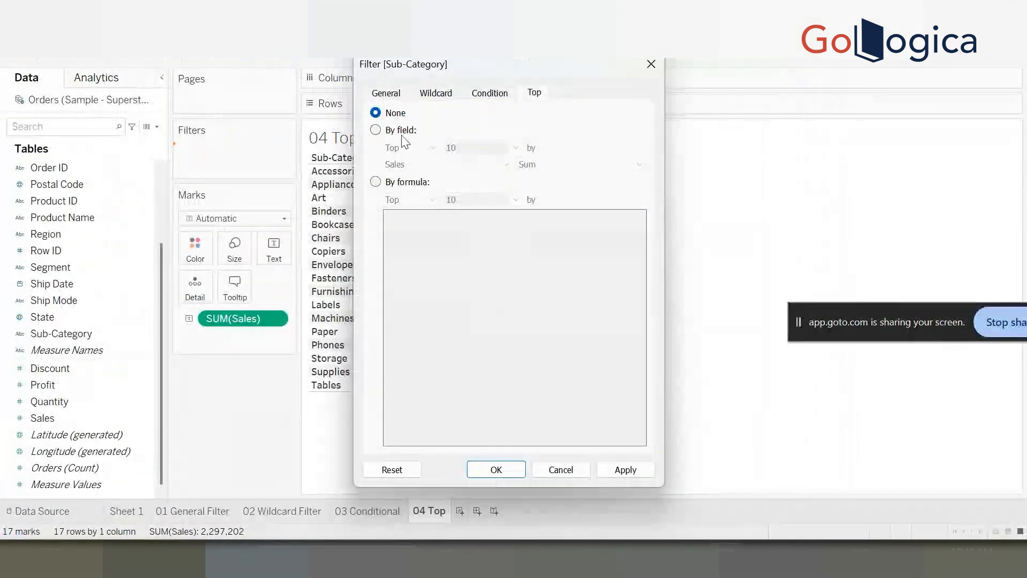
pyautogui.click(375, 130)
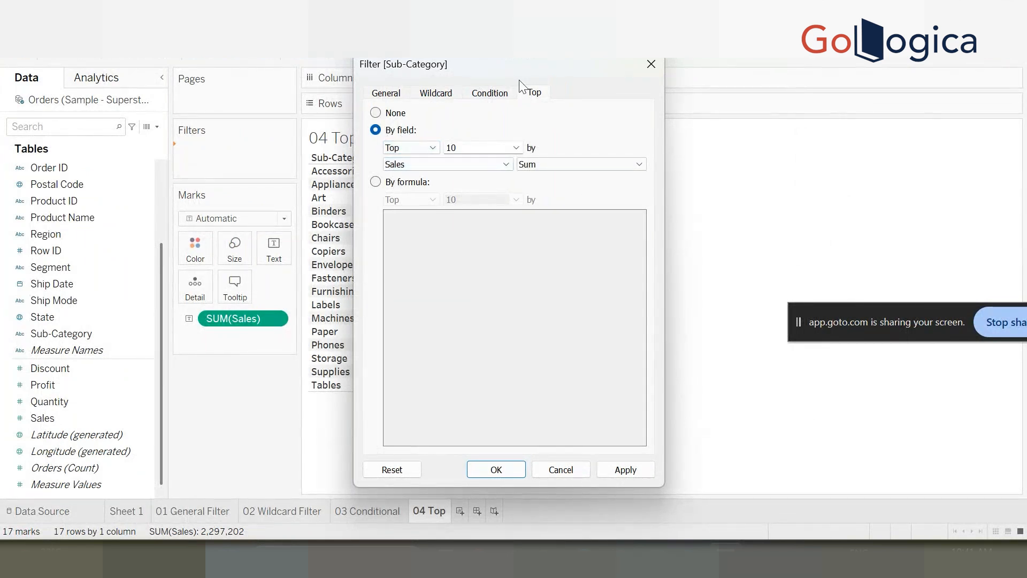
pyautogui.moveTo(504, 64); pyautogui.dragTo(685, 74)
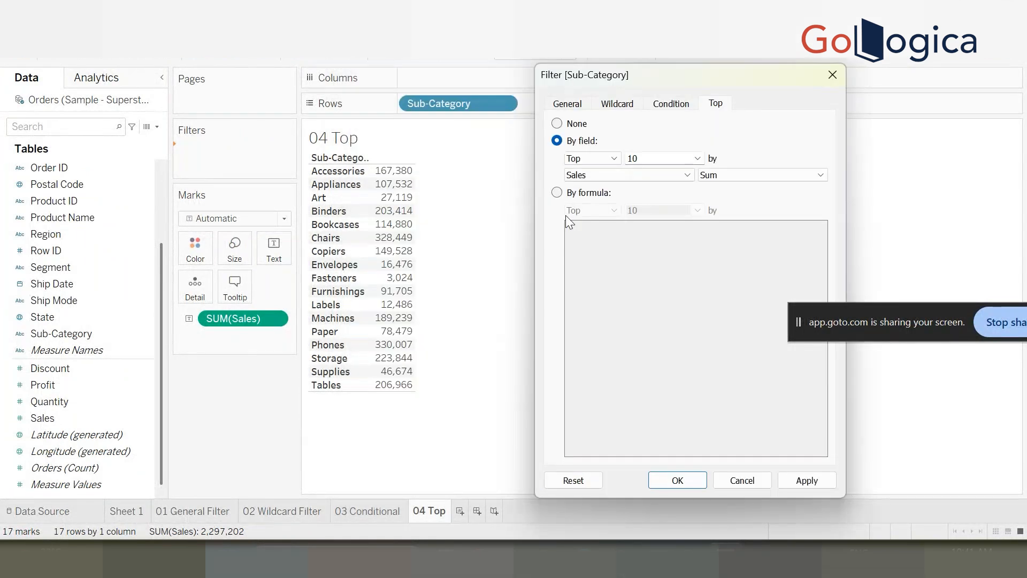
pyautogui.doubleClick(633, 158)
pyautogui.write('5')
pyautogui.click(557, 139)
pyautogui.click(814, 478)
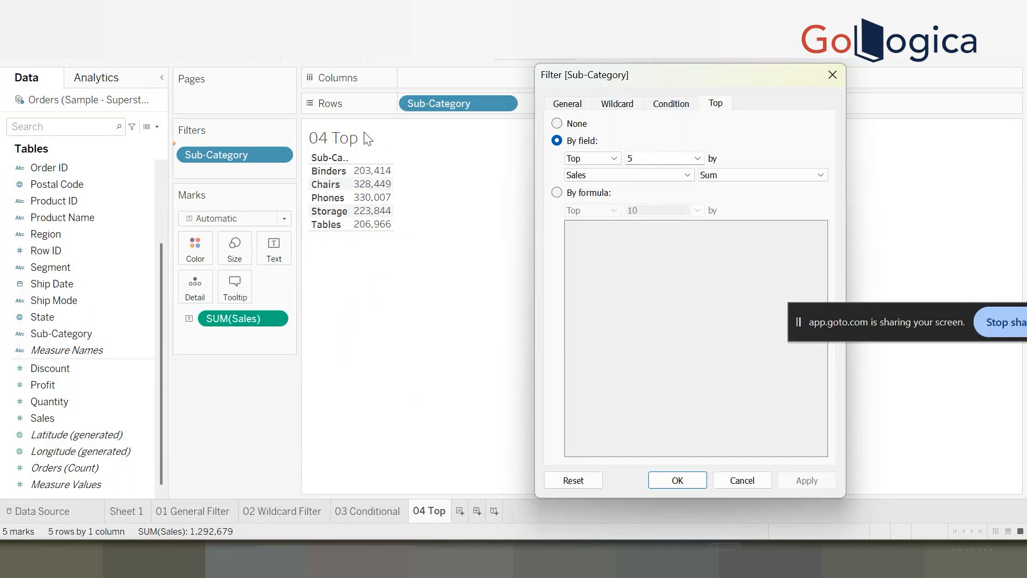
pyautogui.click(678, 480)
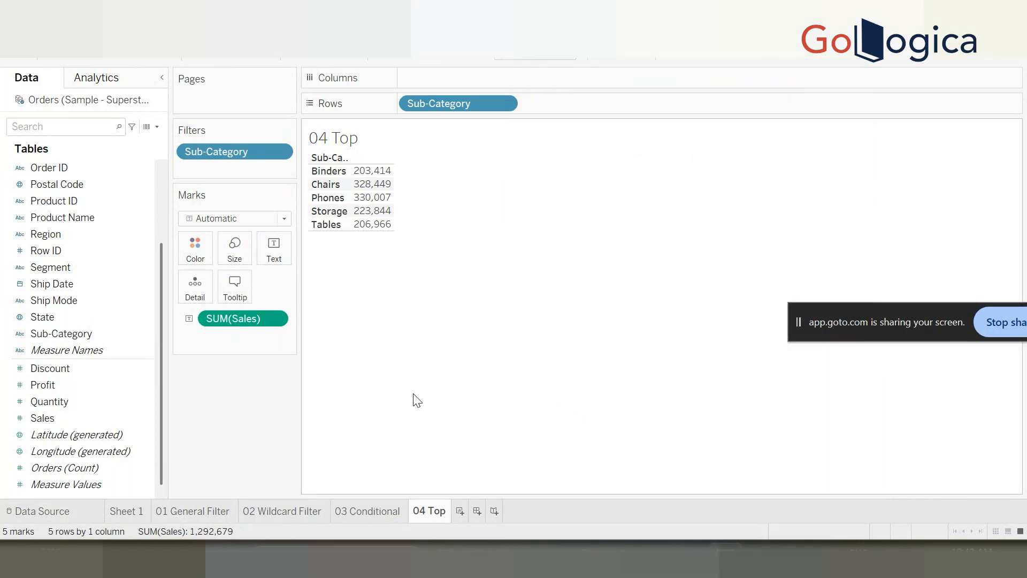
# Change the Sub-Category filter to keep the bottom 5 by the sum of Sales, and apply it.
pyautogui.click(278, 152)
pyautogui.click(257, 172)
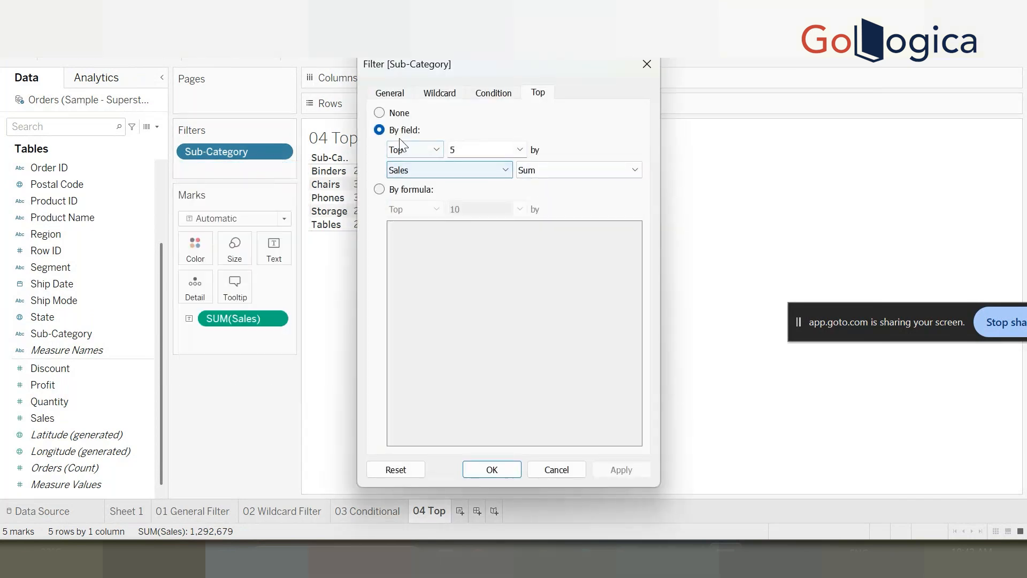
pyautogui.click(403, 151)
pyautogui.click(411, 175)
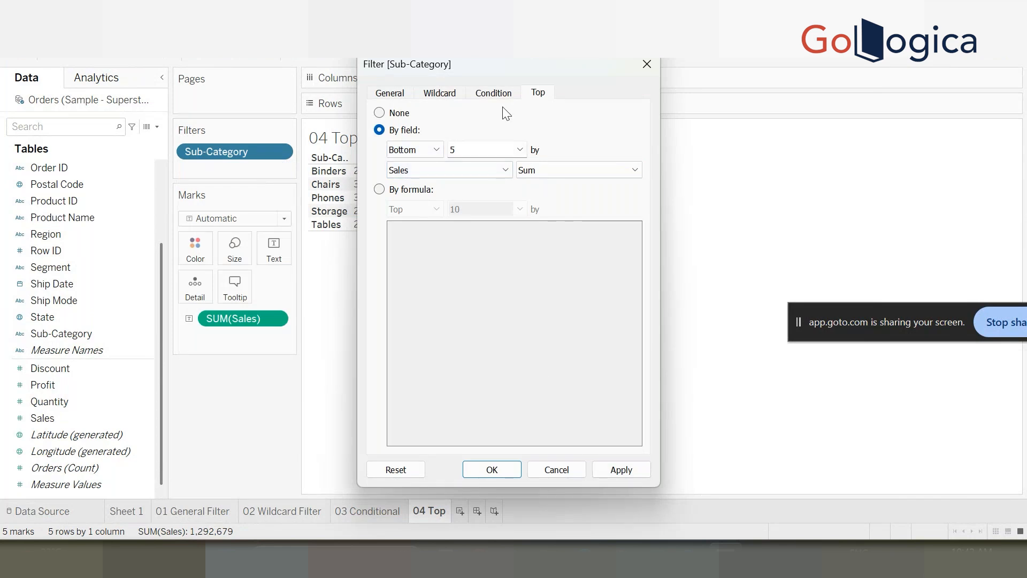
pyautogui.moveTo(490, 63); pyautogui.dragTo(738, 71)
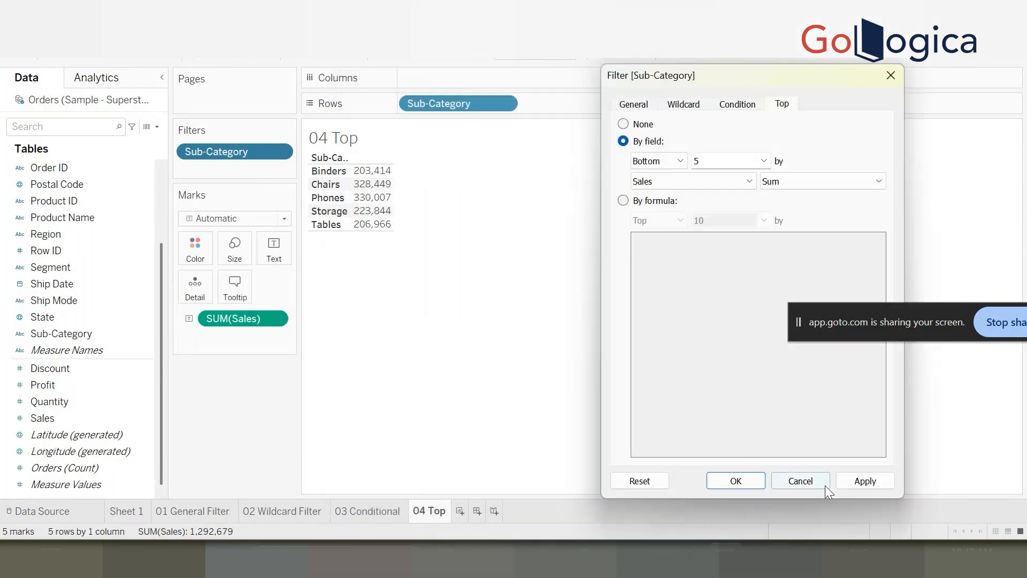
pyautogui.click(880, 481)
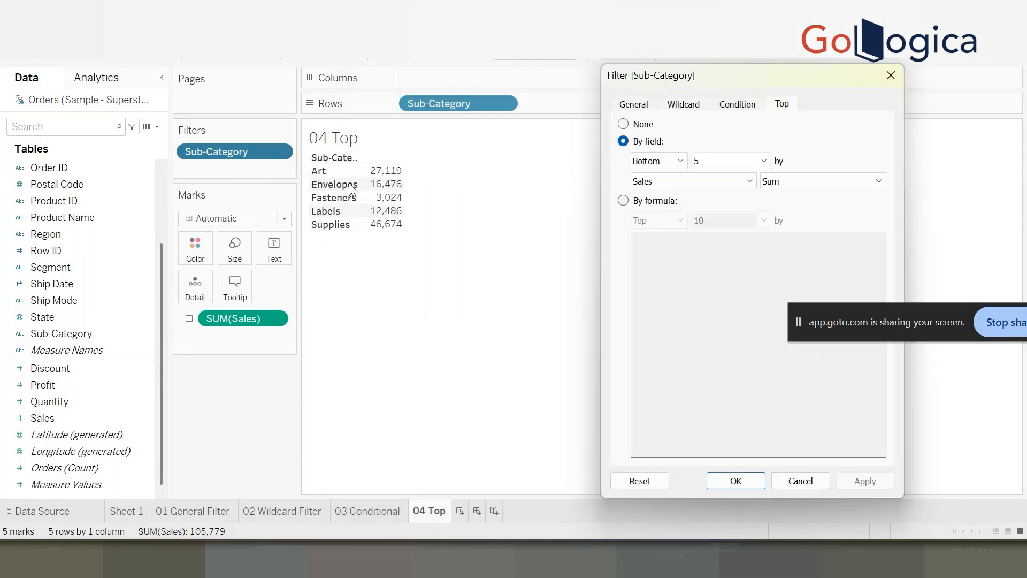
pyautogui.click(581, 287)
pyautogui.click(731, 479)
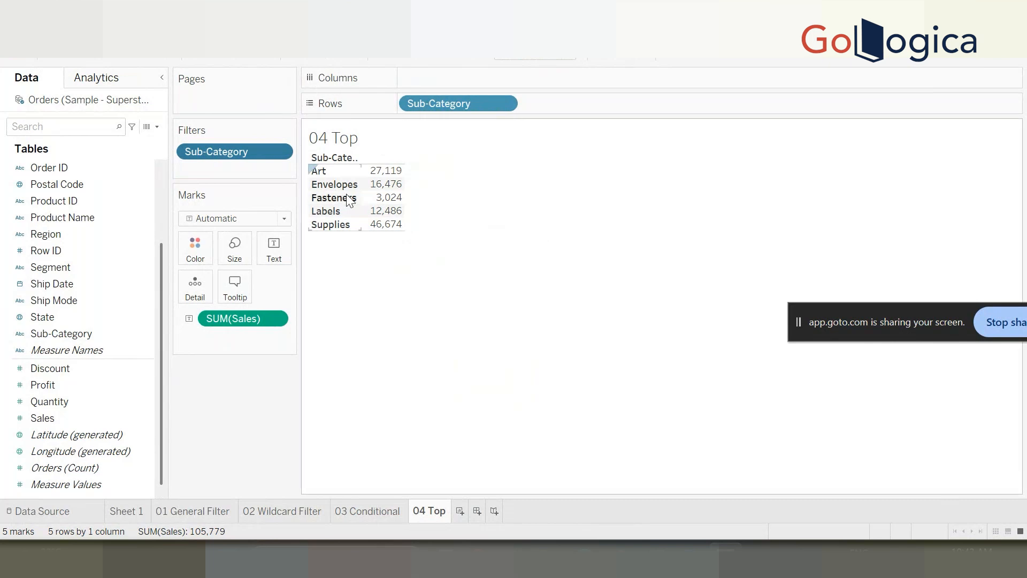
# Change the Sub-Category filter to keep the top 10 by the sum of Sales, and apply it.
pyautogui.click(278, 153)
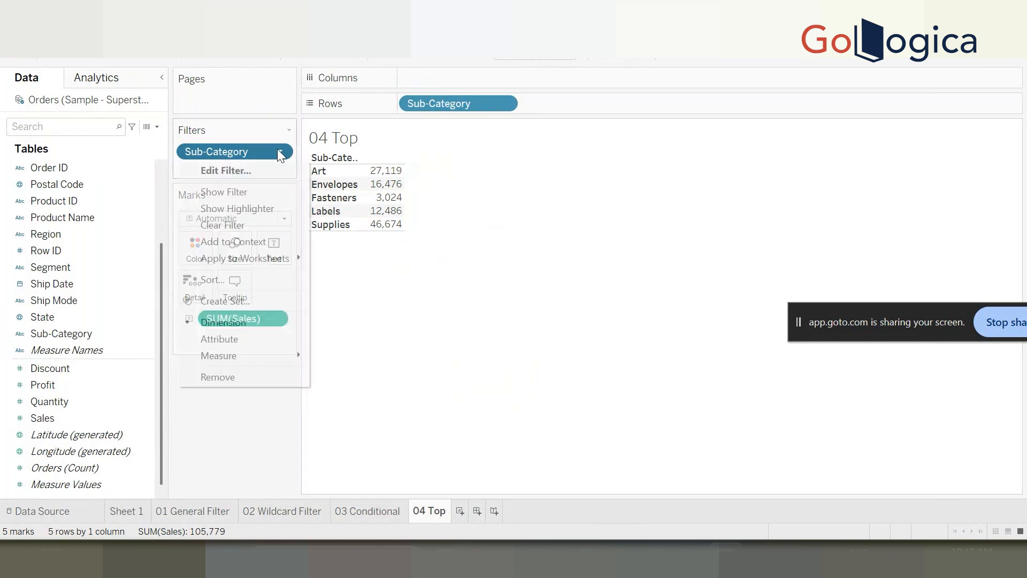
pyautogui.click(225, 170)
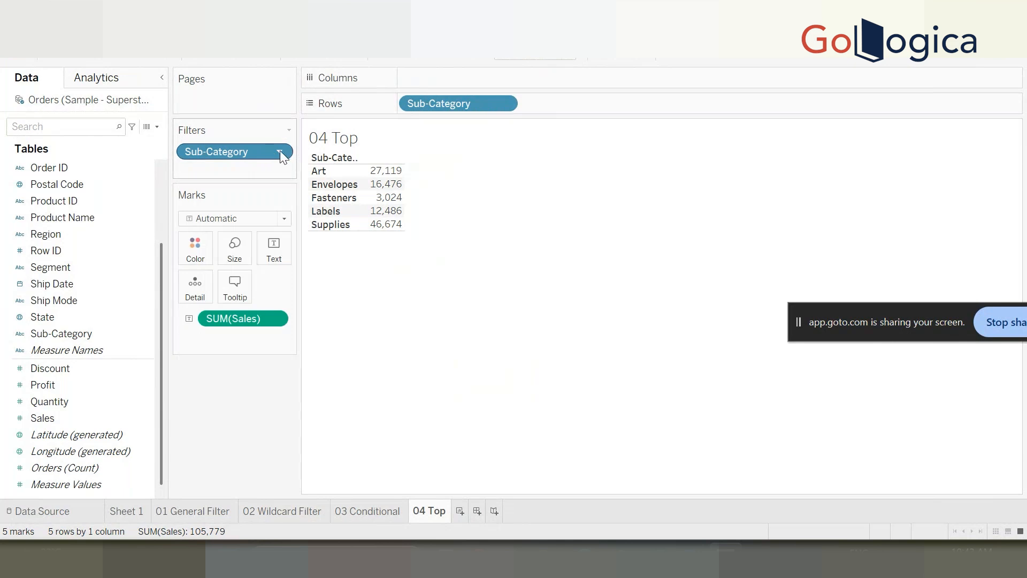
pyautogui.click(277, 151)
pyautogui.click(238, 170)
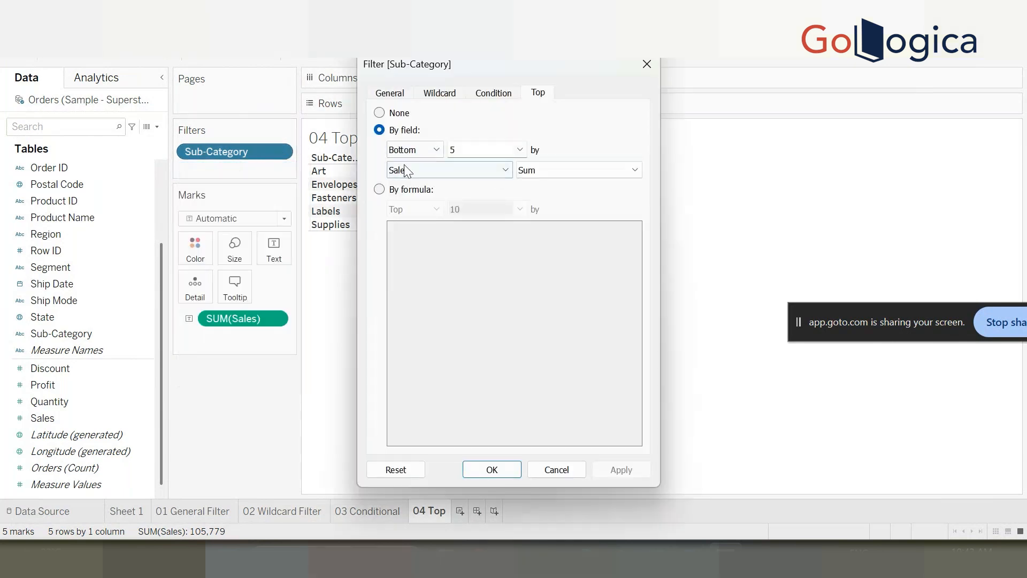
pyautogui.click(407, 149)
pyautogui.click(413, 163)
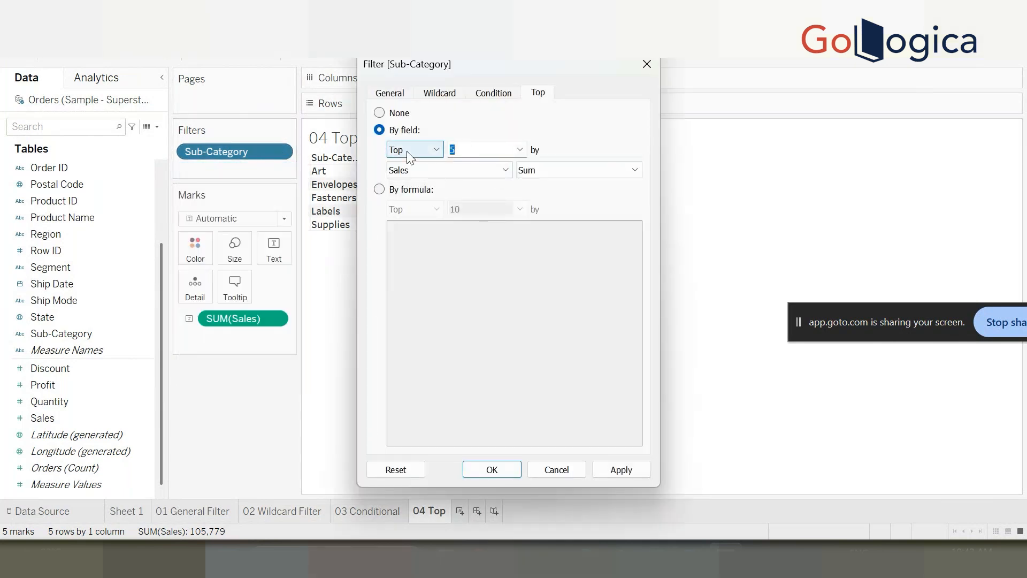
pyautogui.click(599, 471)
pyautogui.click(492, 469)
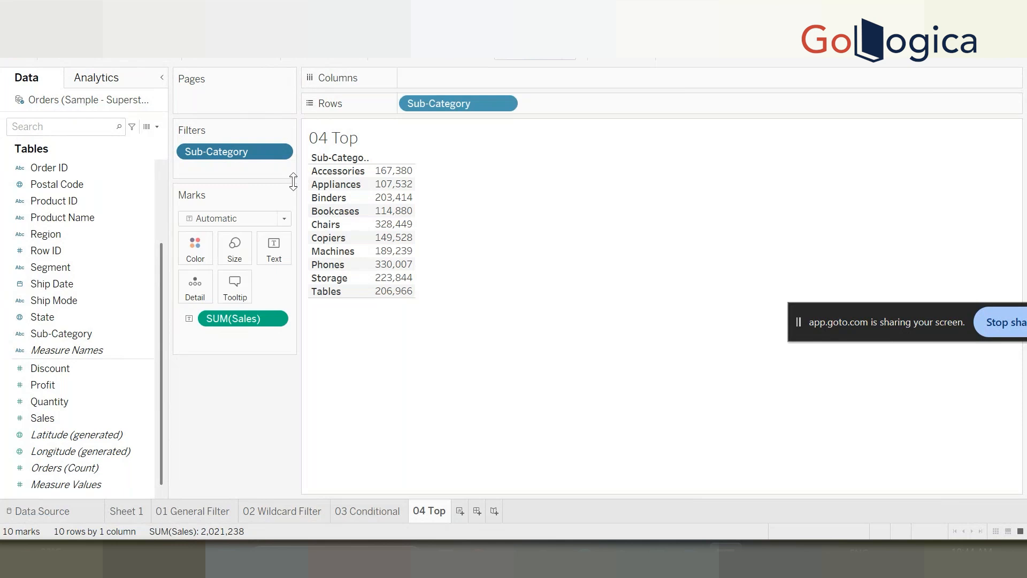
# Add a new worksheet after 04 Top and name it "05 Interactive".
pyautogui.click(461, 512)
pyautogui.doubleClick(474, 512)
pyautogui.write('05')
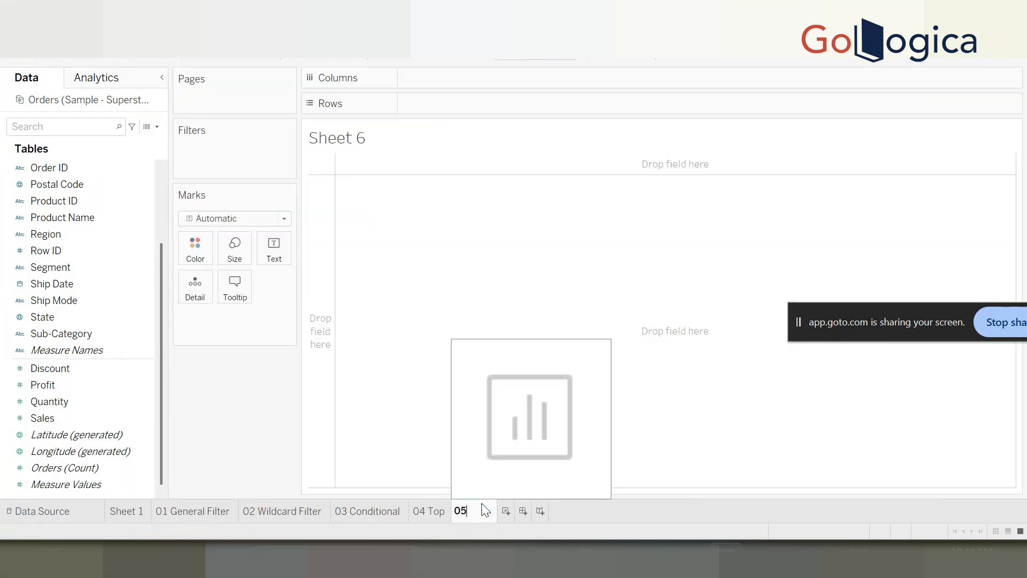
pyautogui.write(' Interactive')
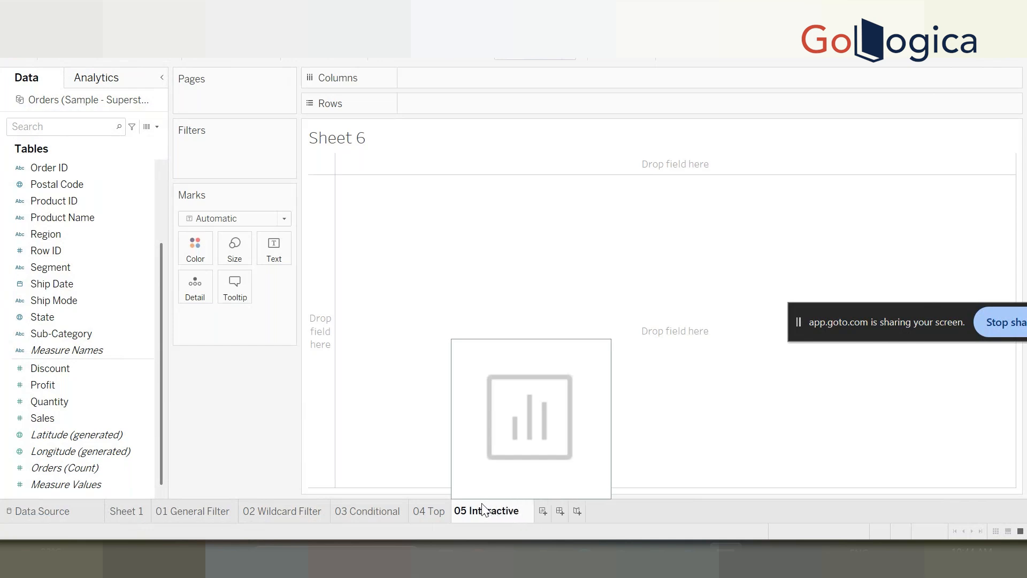
pyautogui.press('Return')
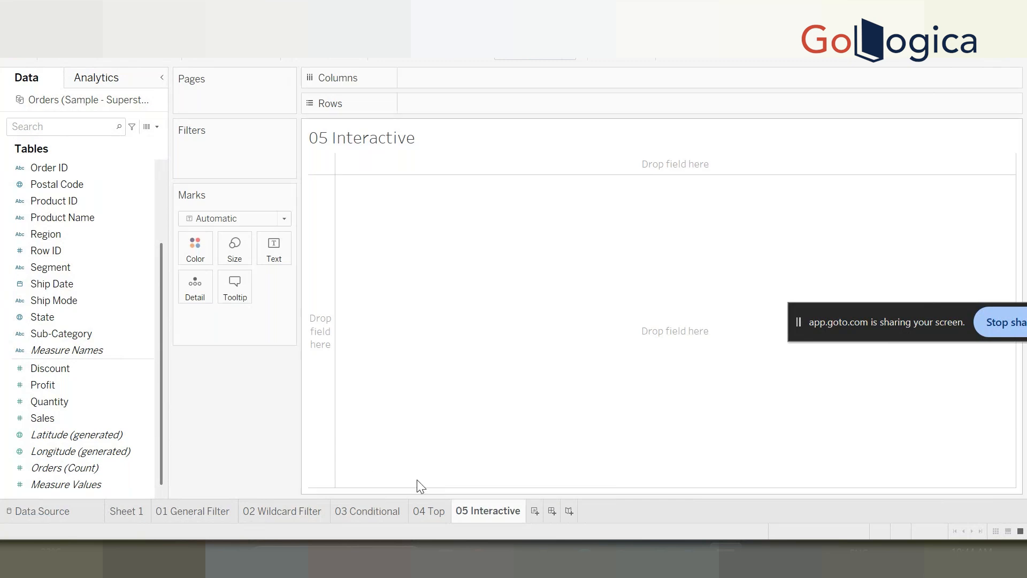
# Build a text table with Sub-Category on rows and the sums of Sales and Profit as values.
pyautogui.doubleClick(46, 332)
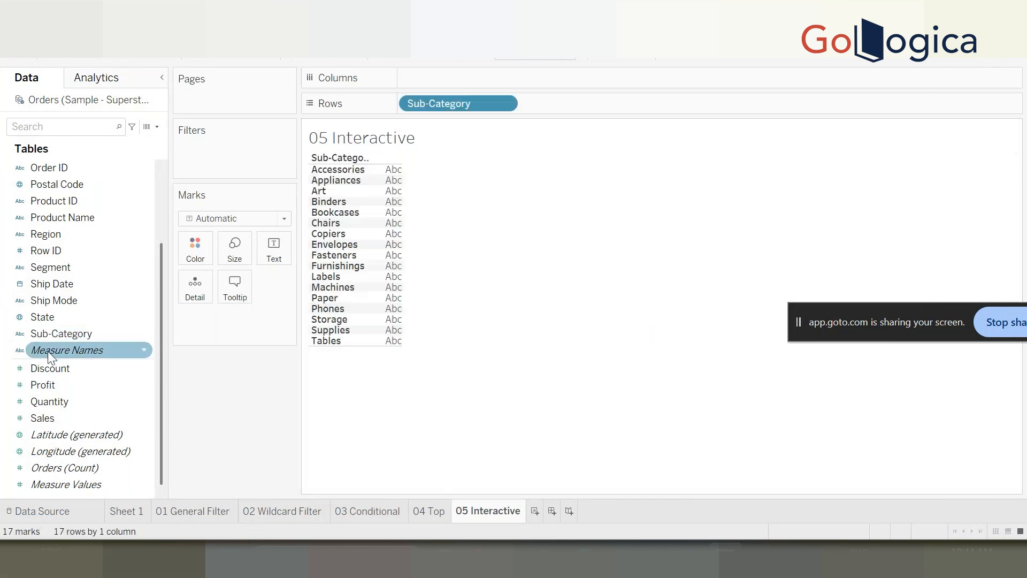
pyautogui.doubleClick(47, 418)
pyautogui.doubleClick(48, 384)
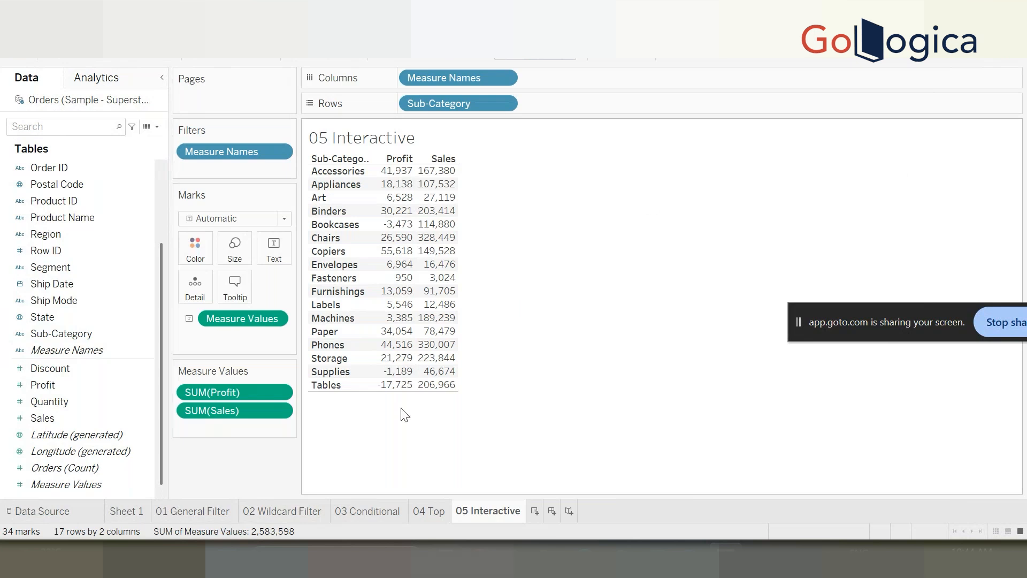
# Show the interactive Category filter straight from the field list and remove Category from the filters again.
pyautogui.scroll(3, 86, 284)
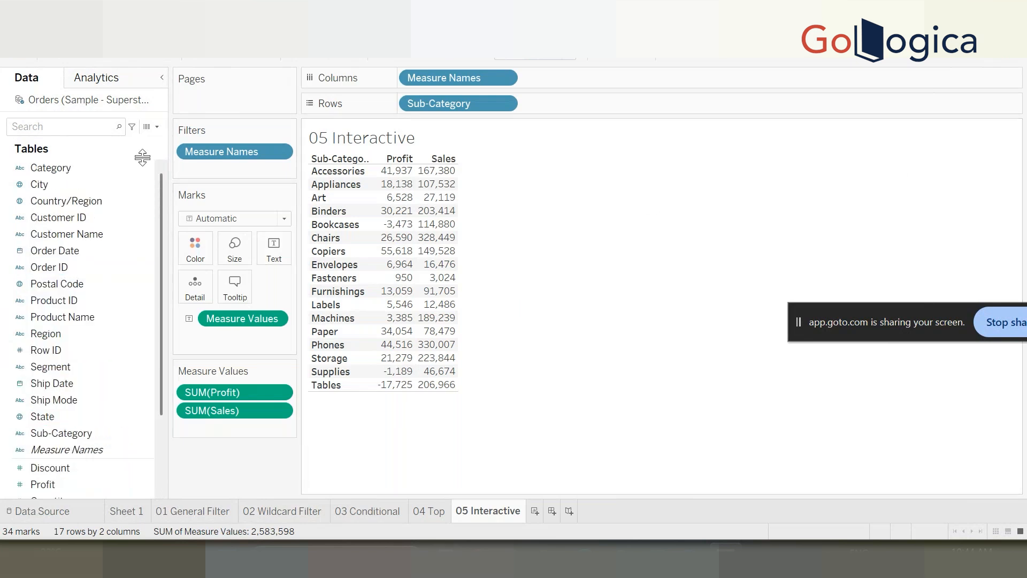
pyautogui.rightClick(85, 168)
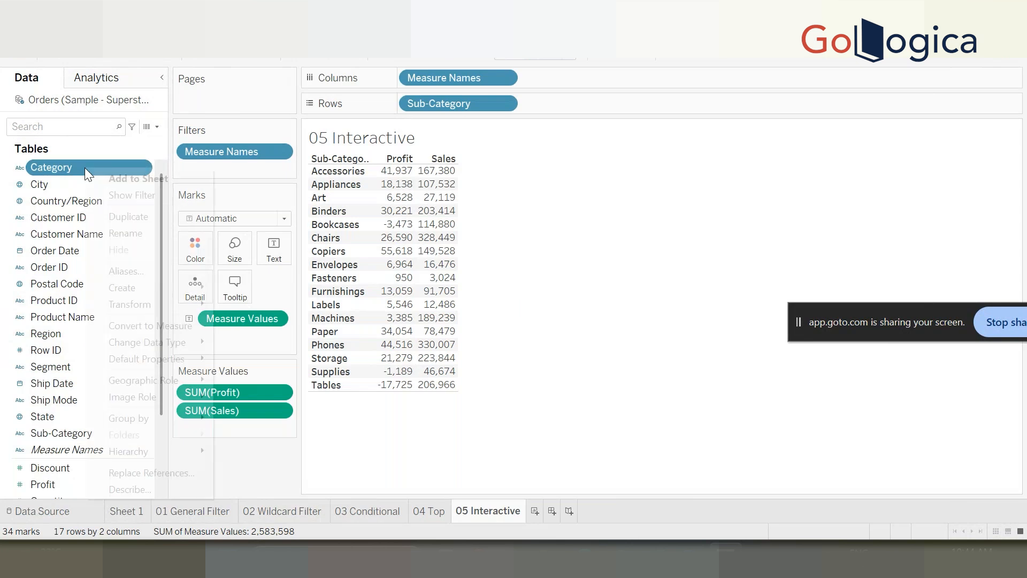
pyautogui.click(168, 194)
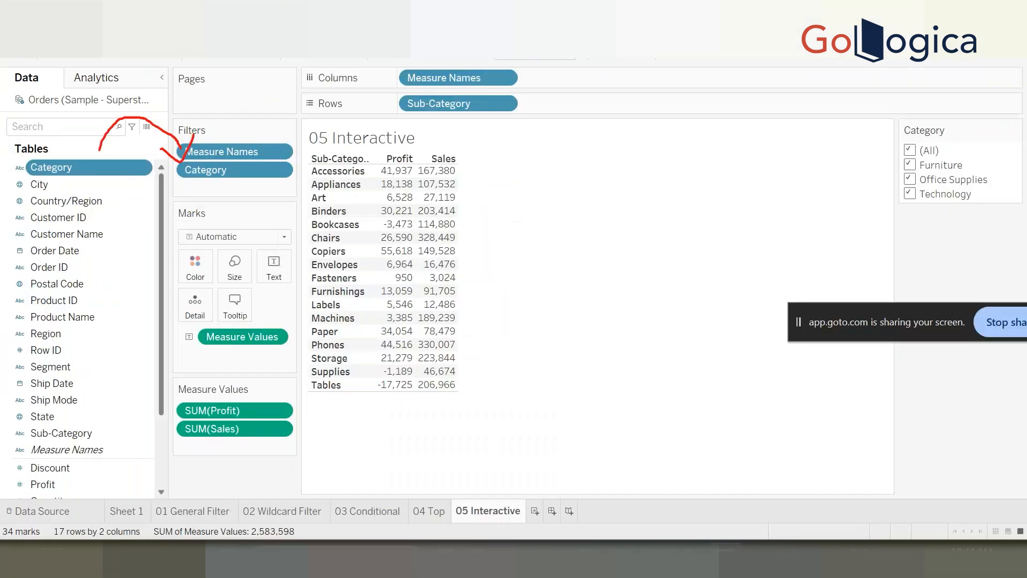
pyautogui.moveTo(983, 110)
pyautogui.mouseDown()
pyautogui.moveTo(884, 161)
pyautogui.moveTo(987, 115)
pyautogui.mouseUp()
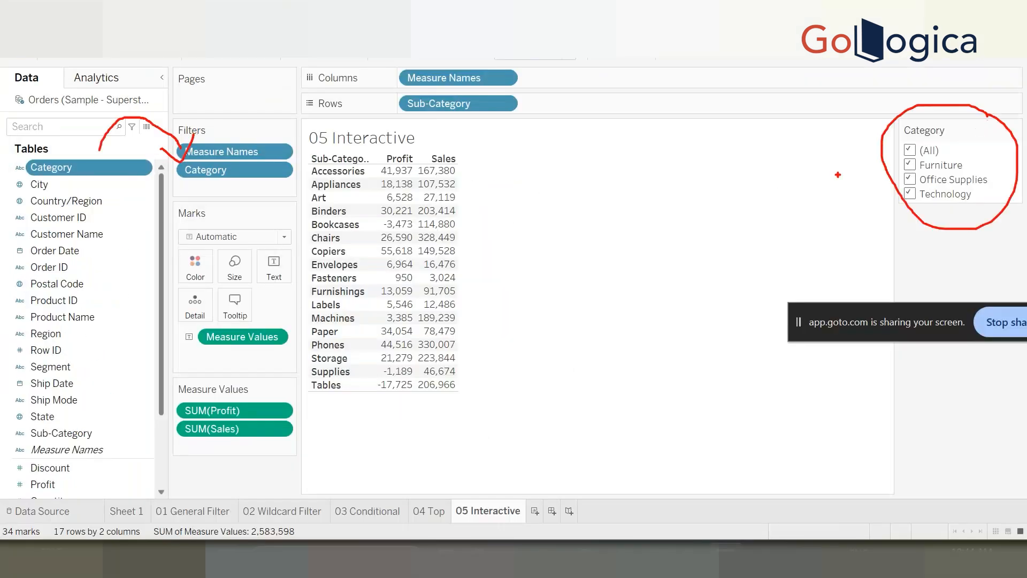
pyautogui.moveTo(769, 190); pyautogui.dragTo(819, 183)
pyautogui.moveTo(801, 163)
pyautogui.mouseDown()
pyautogui.moveTo(831, 198)
pyautogui.moveTo(781, 218)
pyautogui.mouseUp()
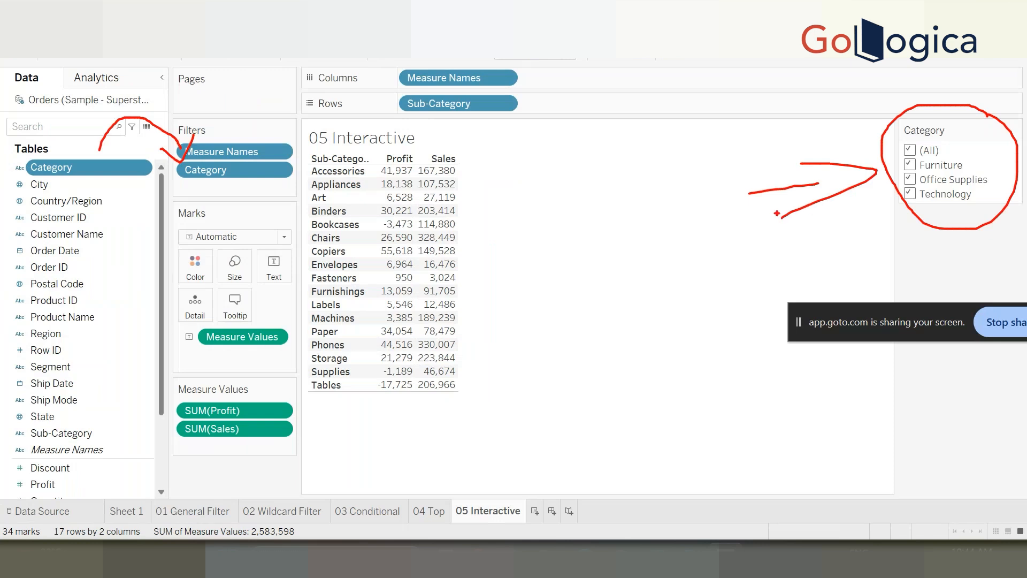
pyautogui.moveTo(235, 170); pyautogui.dragTo(243, 467)
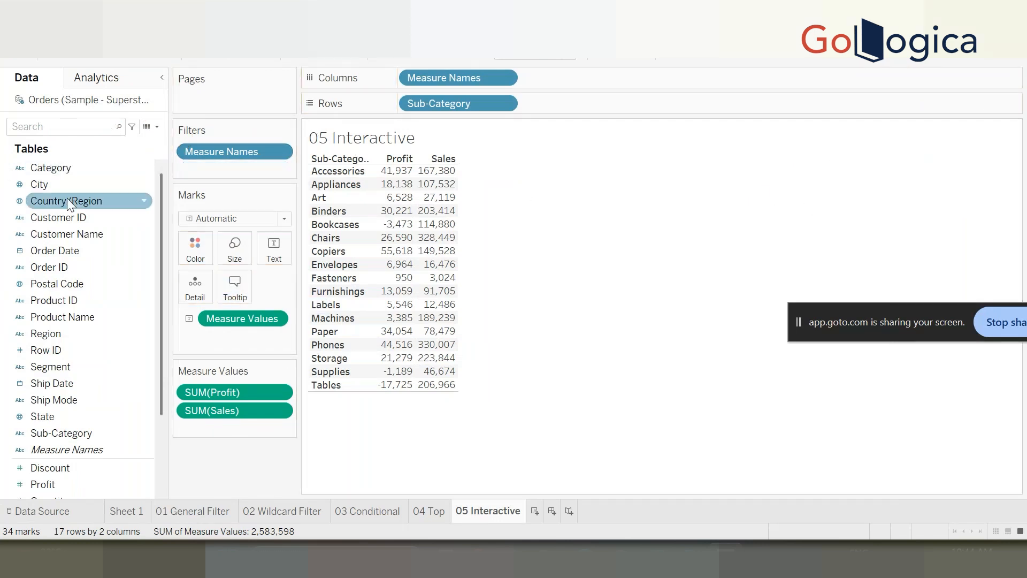
# Add a Category filter that keeps only Furniture.
pyautogui.moveTo(66, 182); pyautogui.dragTo(211, 174)
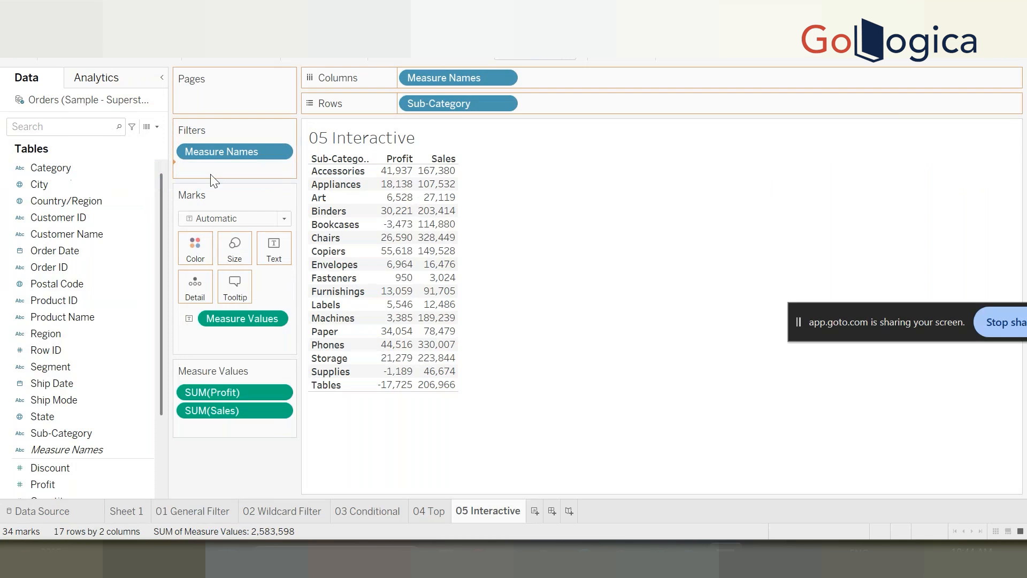
pyautogui.click(382, 163)
pyautogui.click(496, 469)
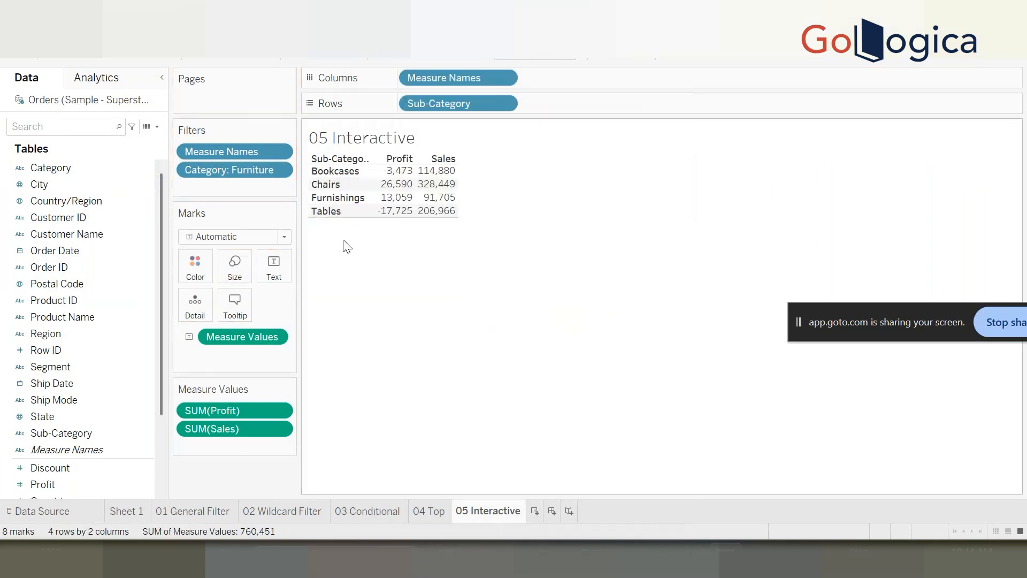
# Edit the Category filter to keep only Technology instead of Furniture, and apply it.
pyautogui.click(279, 171)
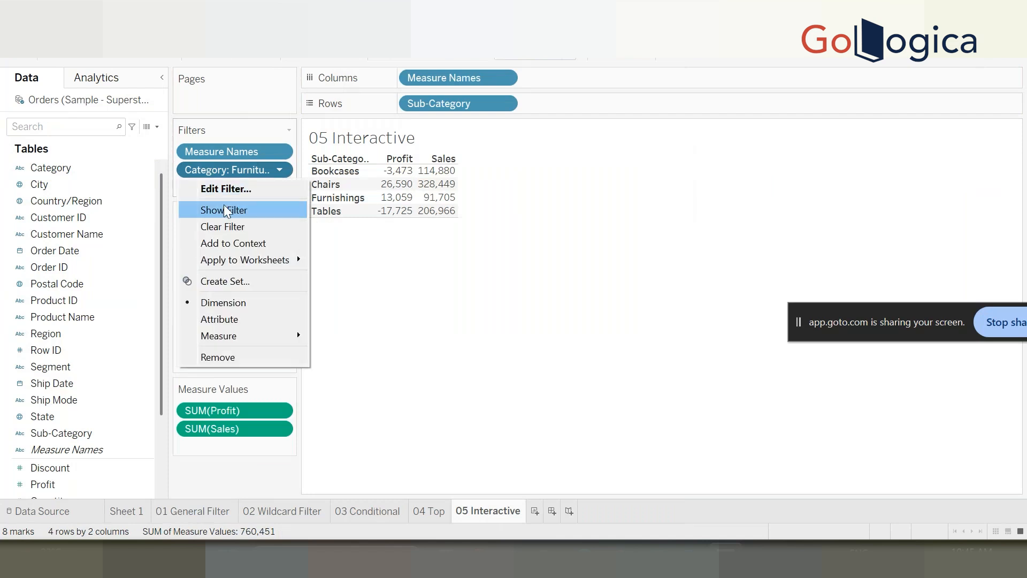
pyautogui.click(219, 191)
pyautogui.click(381, 163)
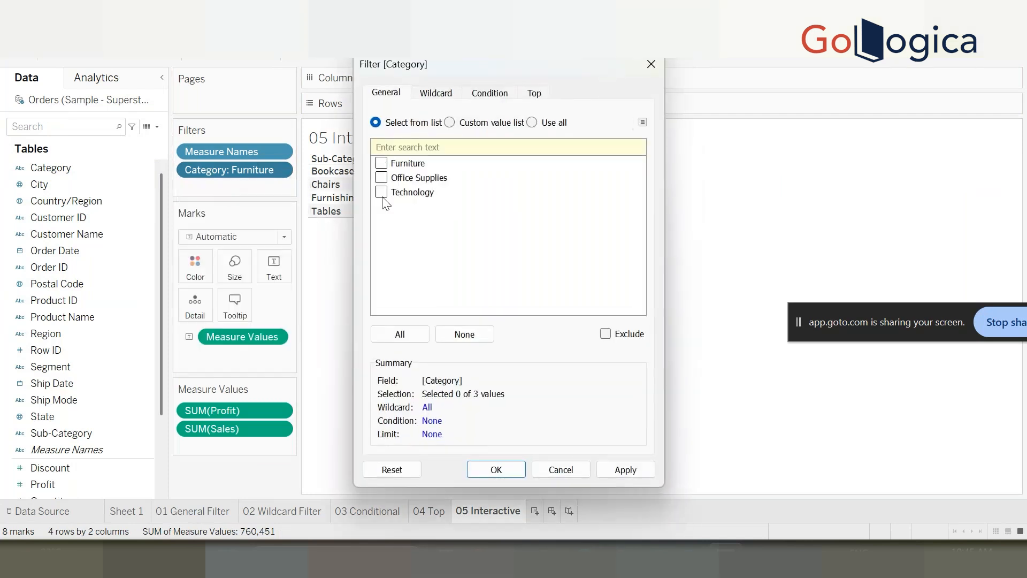
pyautogui.click(626, 470)
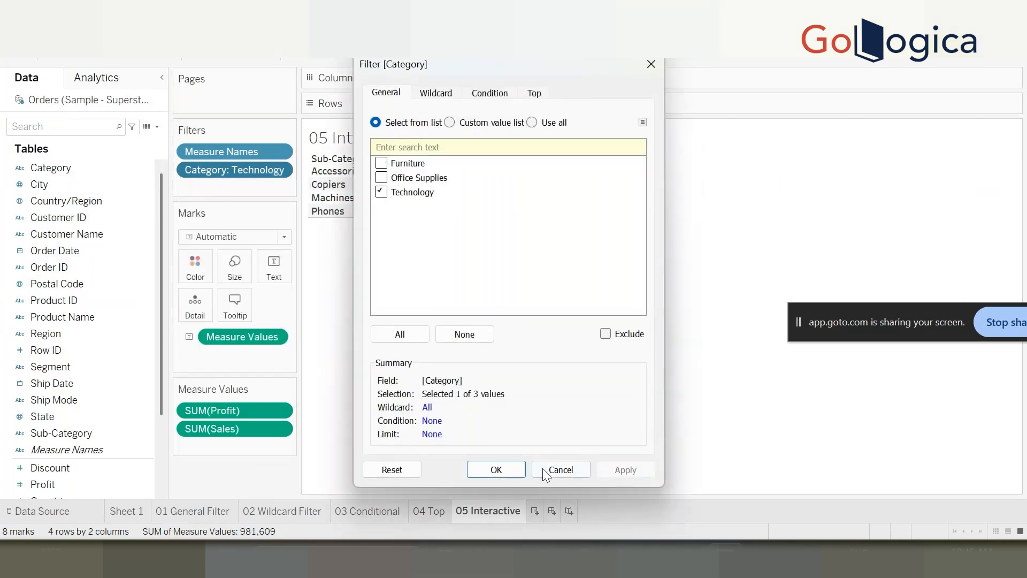
pyautogui.click(484, 469)
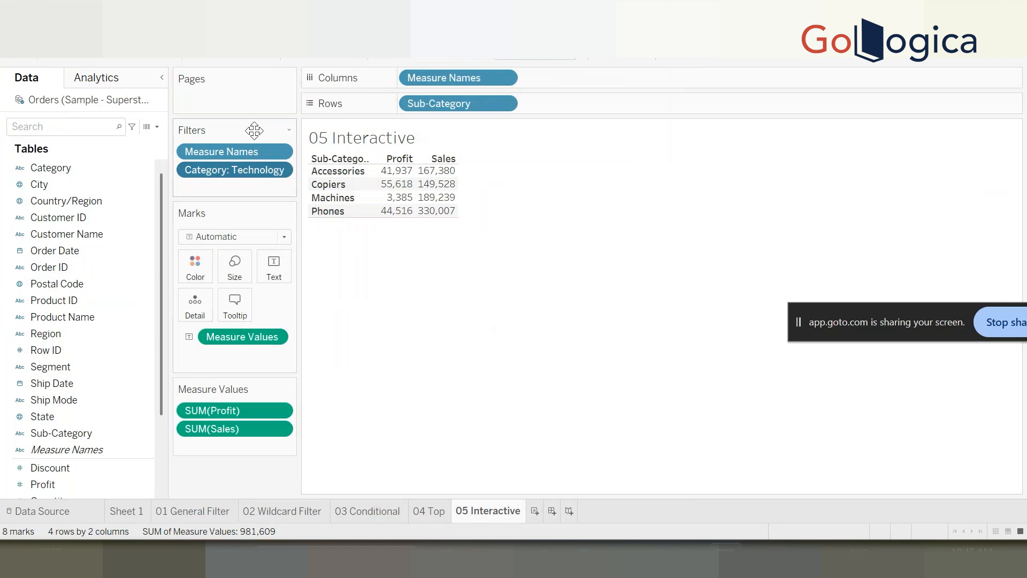
# Show the Category filter card beside the table and use it to keep only Office Supplies.
pyautogui.rightClick(227, 169)
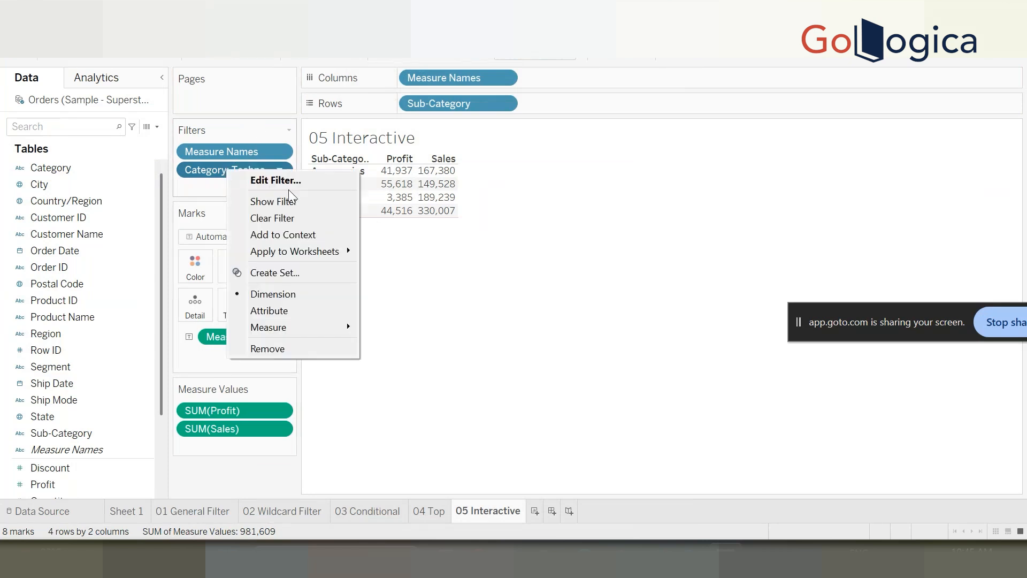
pyautogui.click(294, 207)
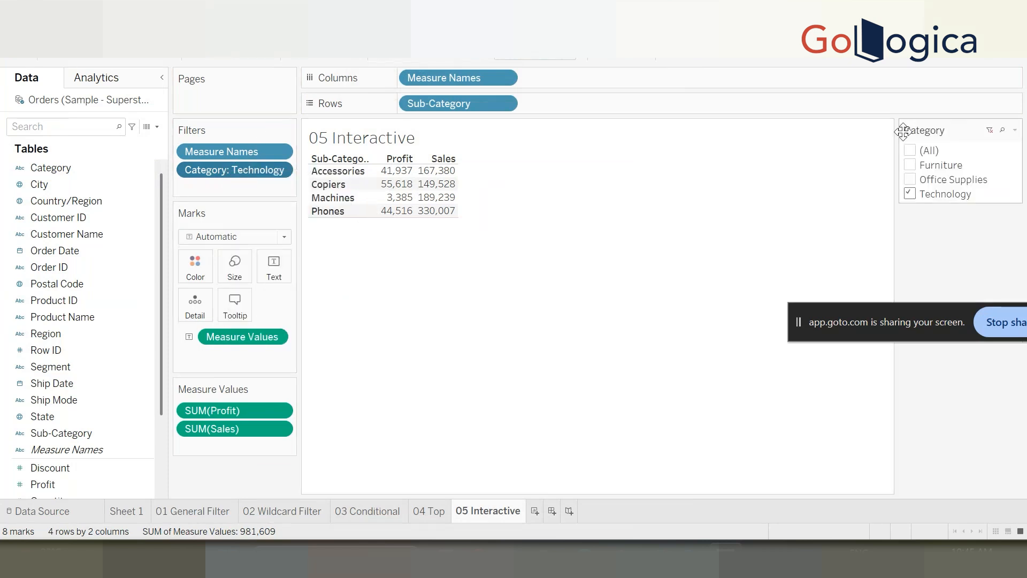
pyautogui.click(910, 165)
pyautogui.click(910, 193)
pyautogui.click(910, 179)
pyautogui.click(910, 164)
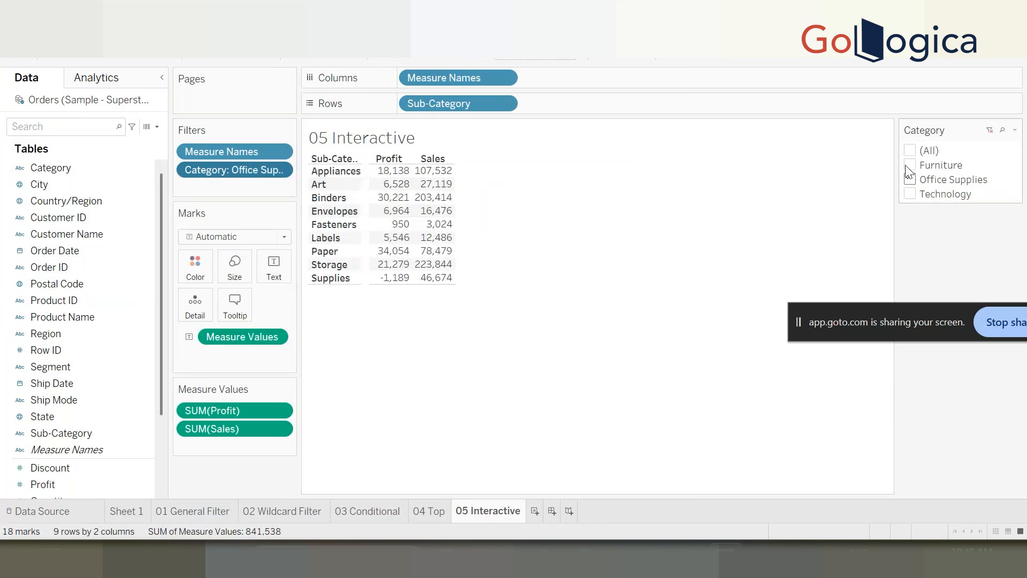
# Try other category combinations in the filter card, ending with Furniture and Office Supplies selected.
pyautogui.click(911, 193)
pyautogui.click(910, 179)
pyautogui.click(910, 179)
pyautogui.click(910, 165)
pyautogui.click(910, 194)
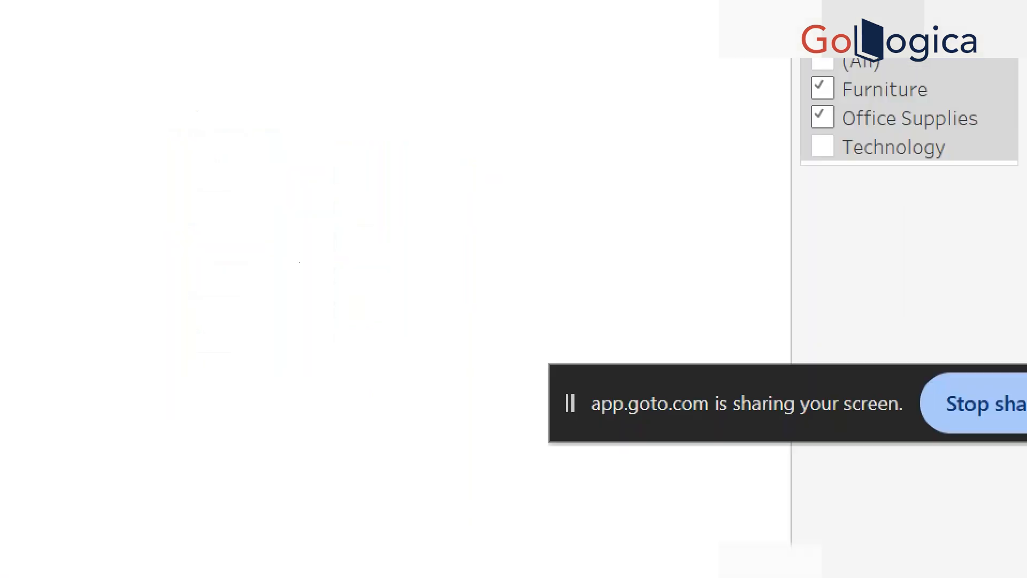
# Examine the single-value and multiple-value display options offered for the Category filter card.
pyautogui.click(1024, 214)
pyautogui.moveTo(934, 77)
pyautogui.mouseDown()
pyautogui.moveTo(770, 32)
pyautogui.moveTo(957, 124)
pyautogui.mouseUp()
pyautogui.press('Escape')
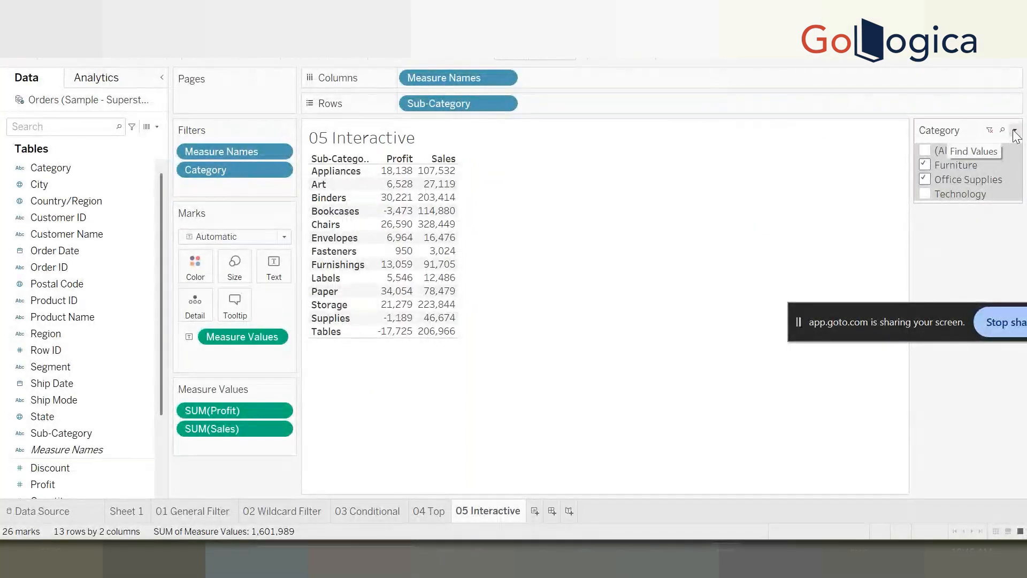
pyautogui.click(1015, 130)
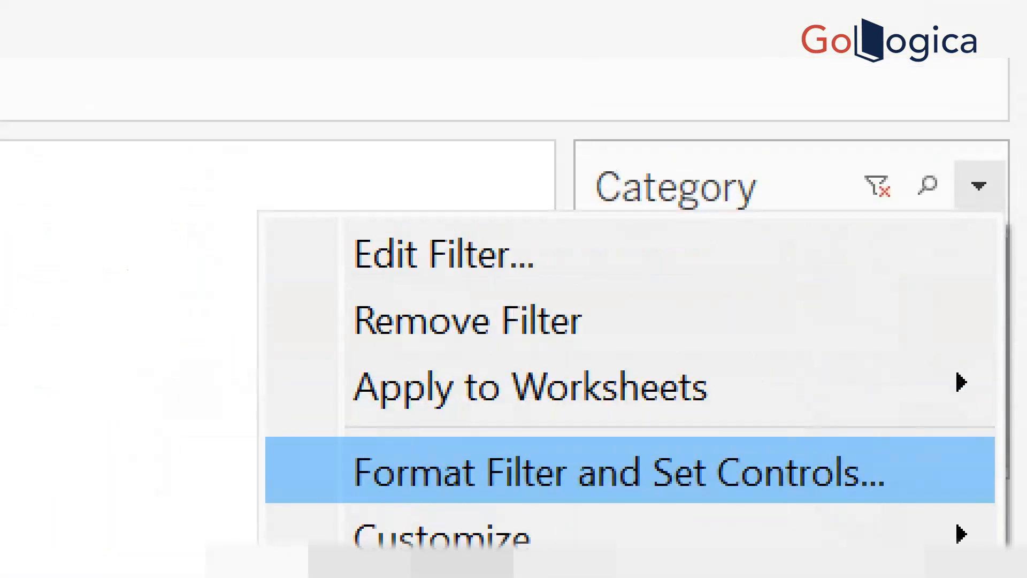
pyautogui.click(899, 138)
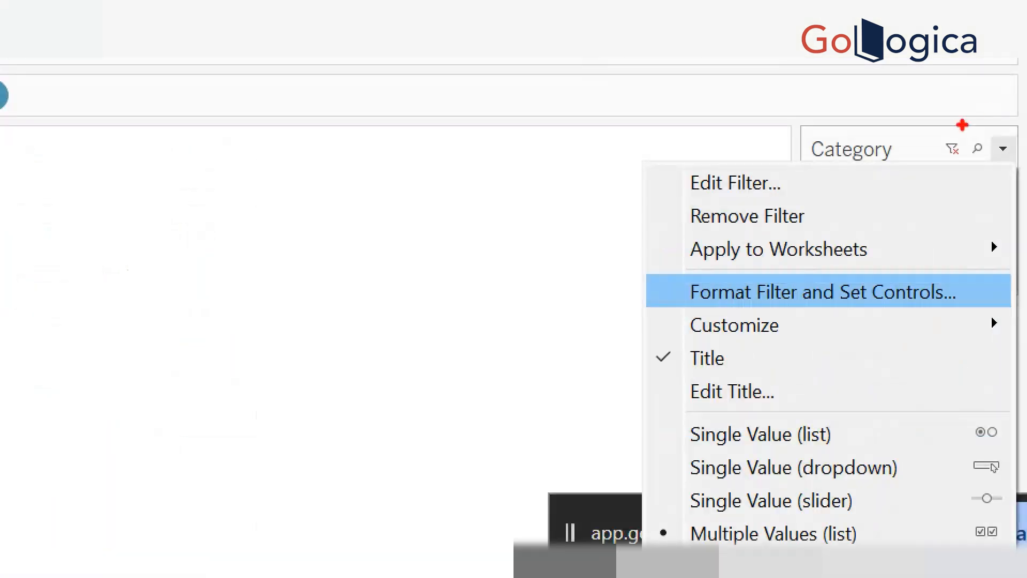
pyautogui.moveTo(1014, 162); pyautogui.dragTo(955, 175)
pyautogui.moveTo(993, 144); pyautogui.dragTo(1018, 149)
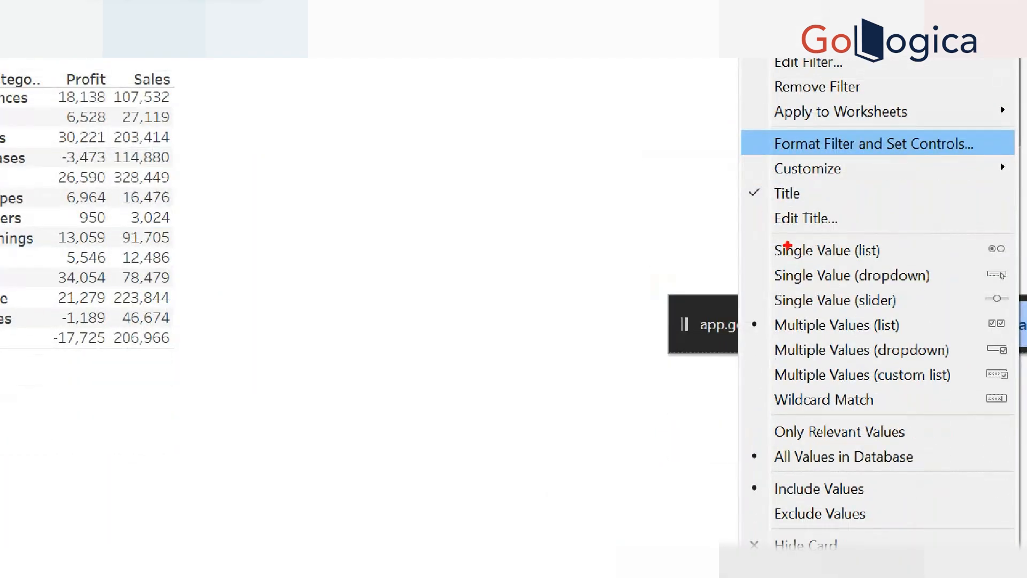
pyautogui.moveTo(783, 244)
pyautogui.mouseDown()
pyautogui.moveTo(730, 401)
pyautogui.moveTo(937, 406)
pyautogui.moveTo(1024, 210)
pyautogui.moveTo(764, 209)
pyautogui.mouseUp()
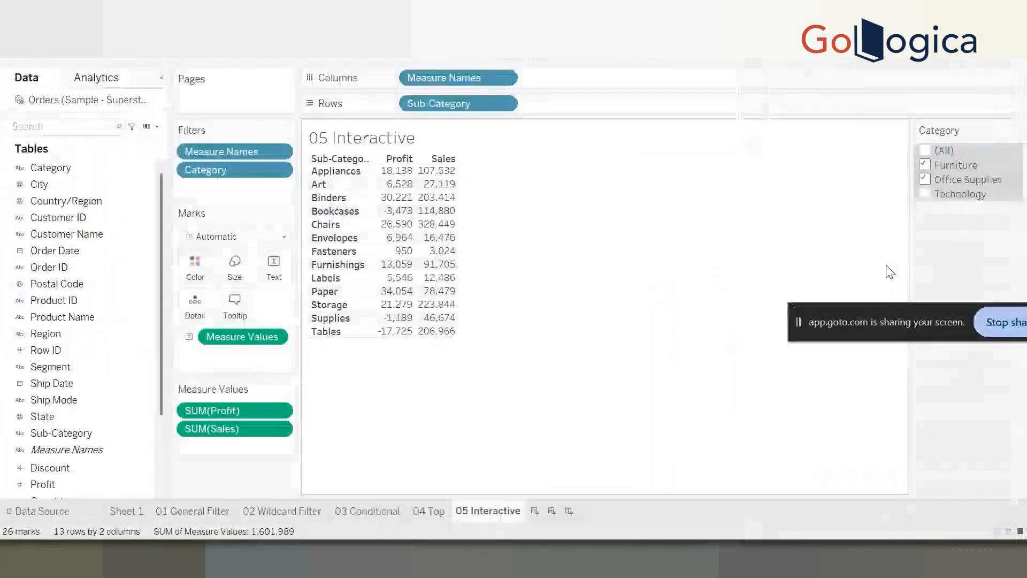
# Change the Category filter card to Single Value (list), switch between the individual categories, and finish on (All).
pyautogui.click(1014, 130)
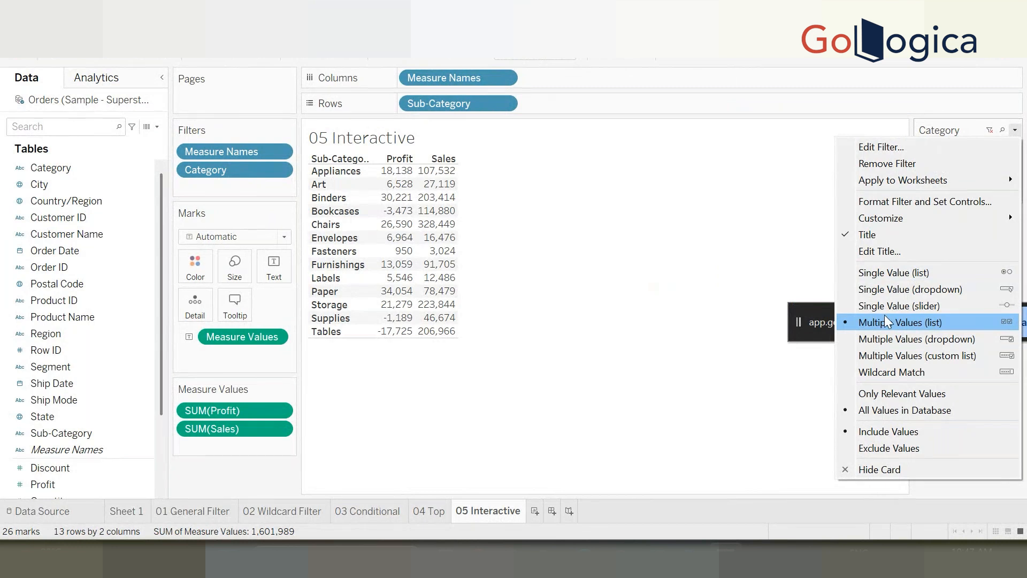
pyautogui.click(880, 272)
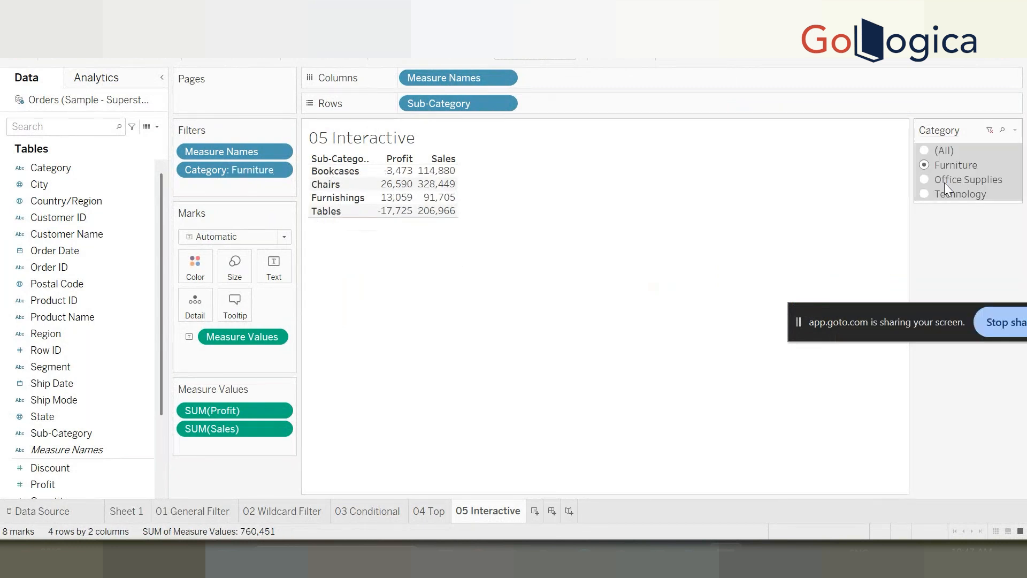
pyautogui.click(921, 197)
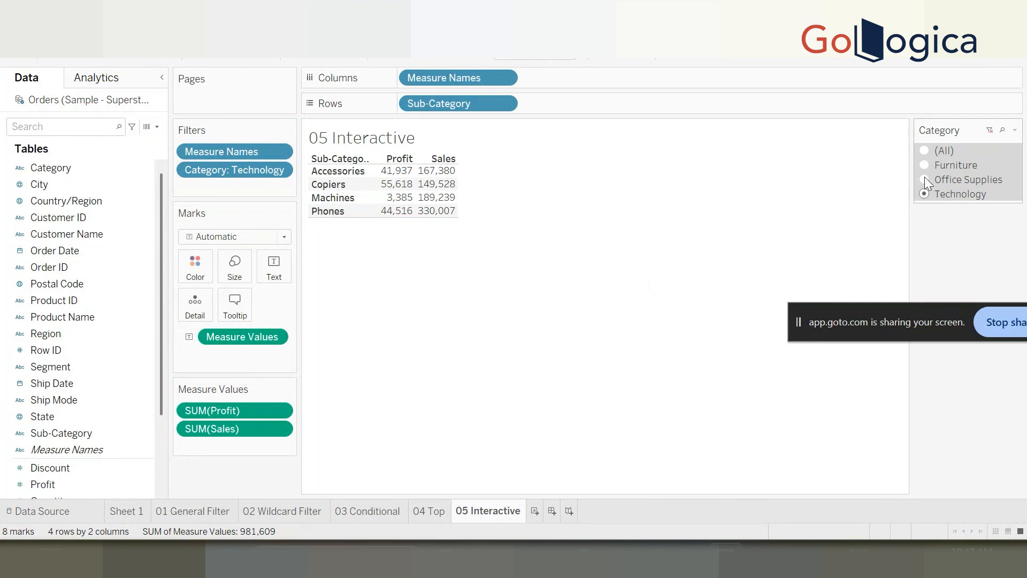
pyautogui.click(925, 178)
pyautogui.click(925, 193)
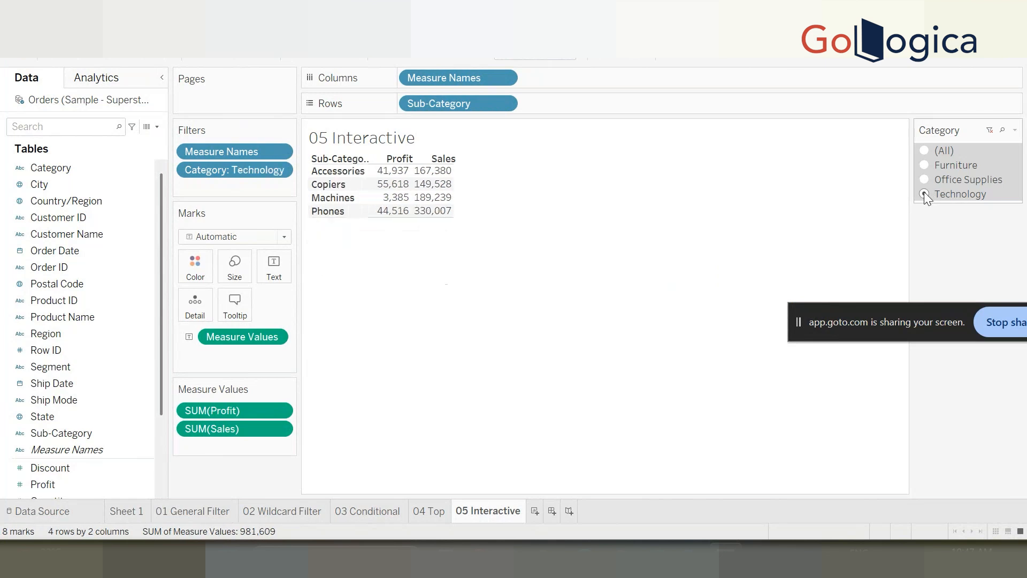
pyautogui.click(924, 167)
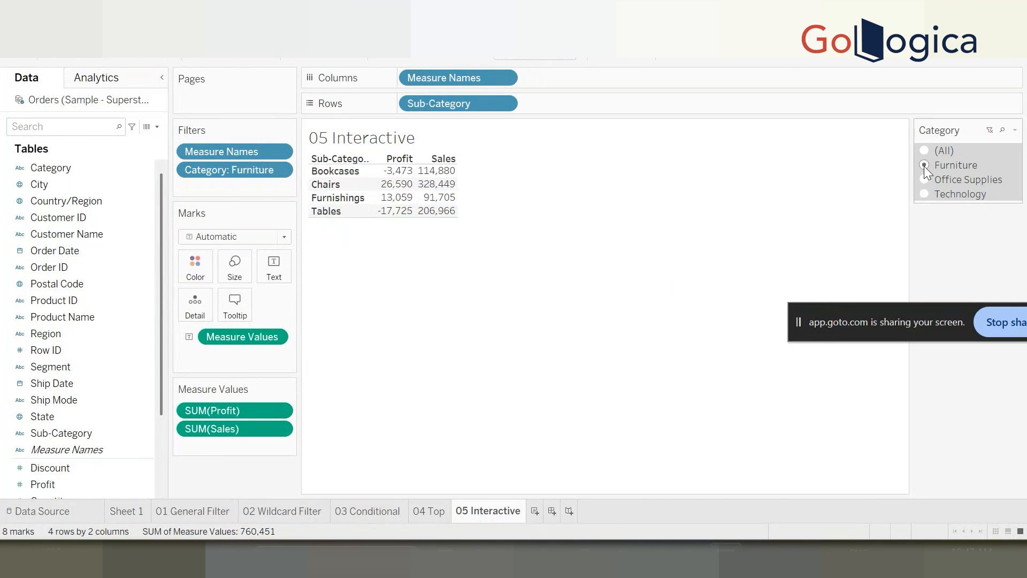
pyautogui.click(924, 195)
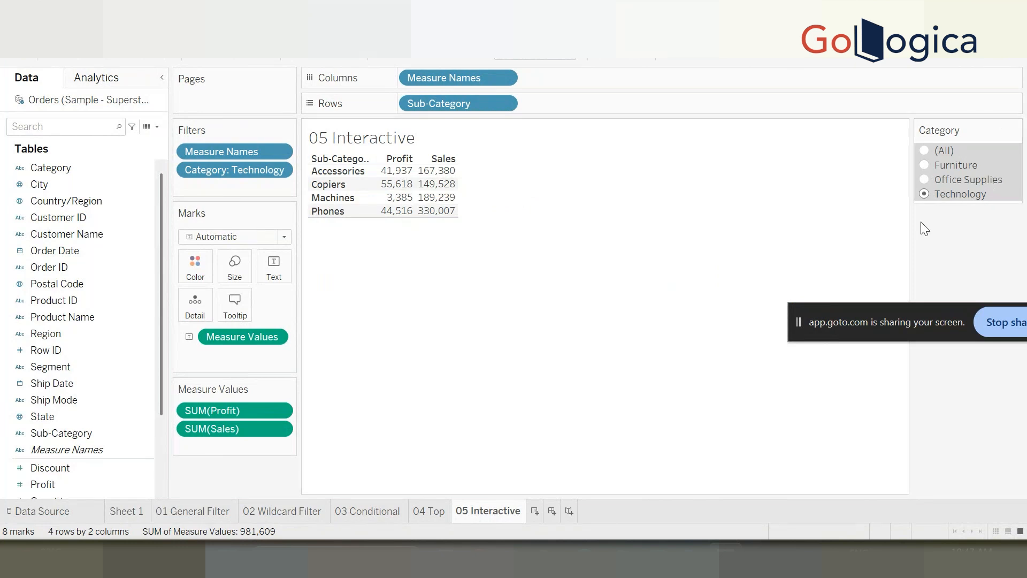
pyautogui.click(925, 150)
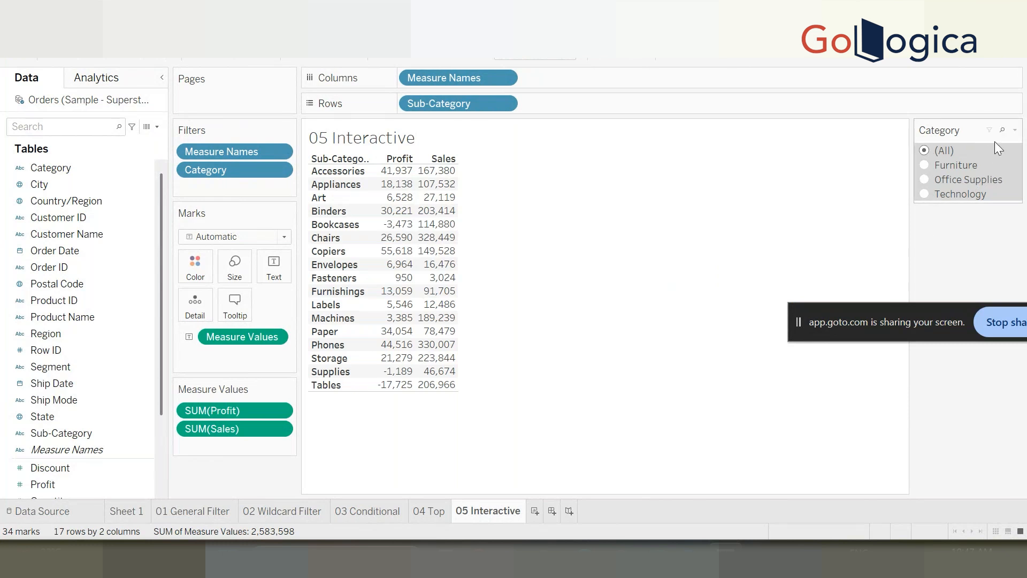
pyautogui.click(1014, 130)
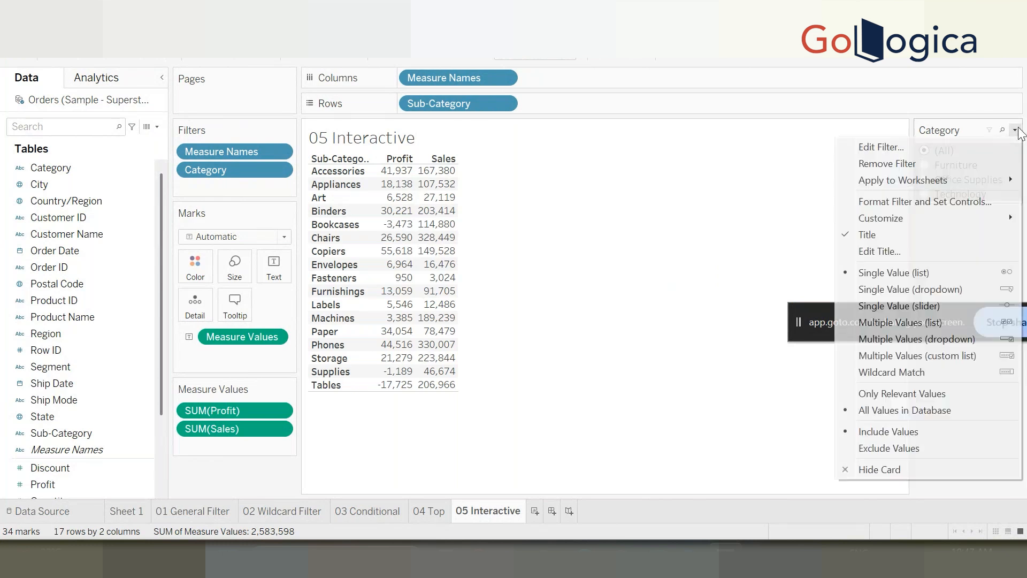
pyautogui.click(785, 226)
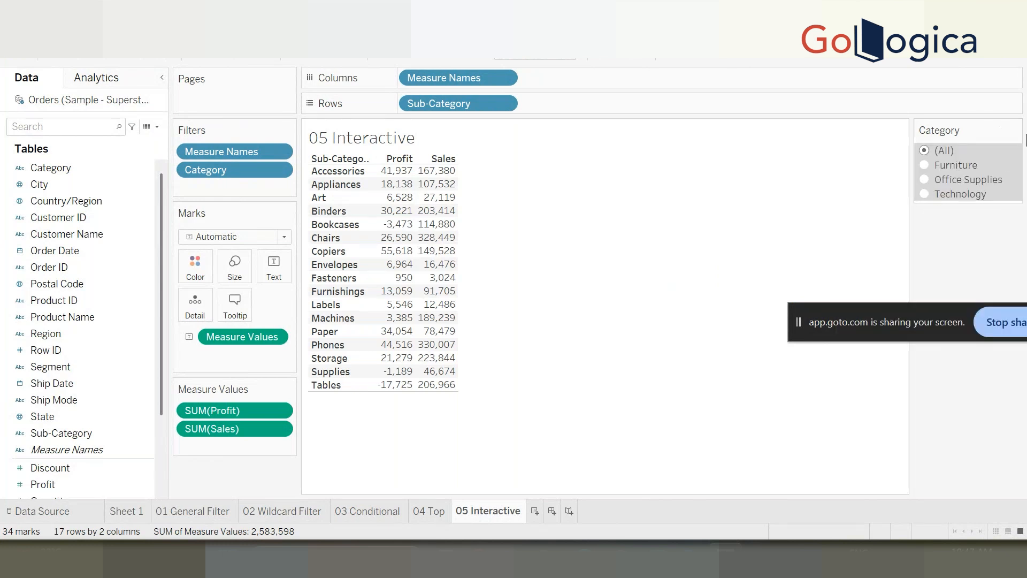
# Change the Category filter card to Multiple Values (list), toggle all and individual categories, and finish with every category selected.
pyautogui.click(1017, 130)
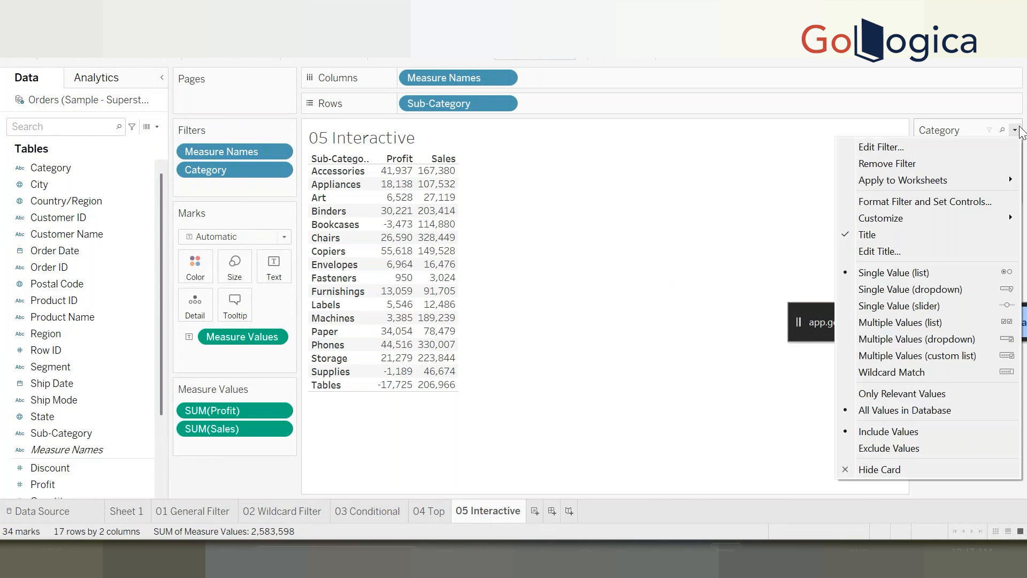
pyautogui.click(897, 323)
pyautogui.click(925, 180)
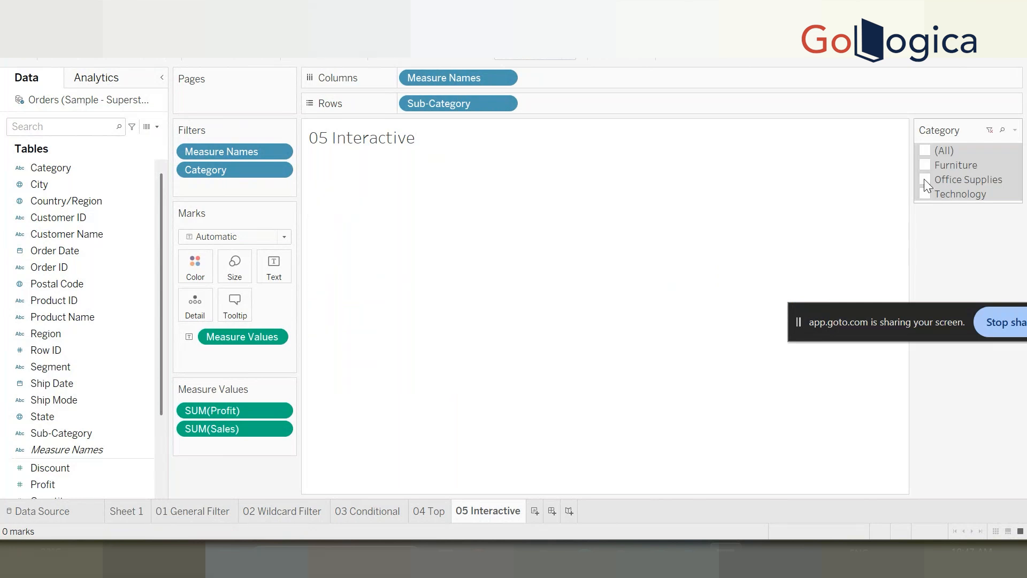
pyautogui.click(925, 179)
pyautogui.click(925, 179)
pyautogui.click(923, 180)
pyautogui.click(924, 188)
pyautogui.click(943, 151)
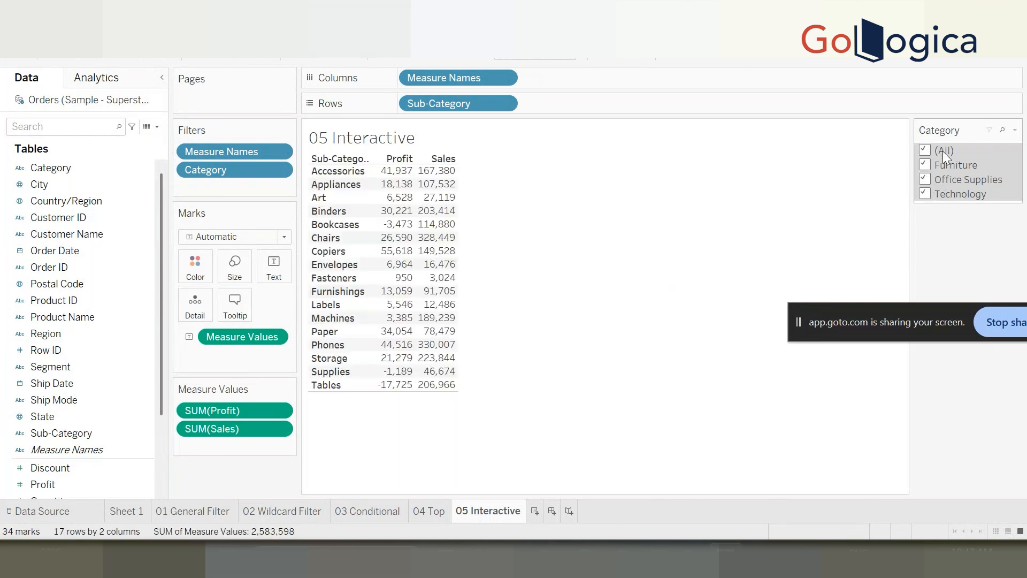
pyautogui.click(927, 150)
pyautogui.click(925, 170)
# Change the Category filter card to Single Value (dropdown), choose Furniture and Office Supplies in turn, and restore all values.
pyautogui.click(1014, 130)
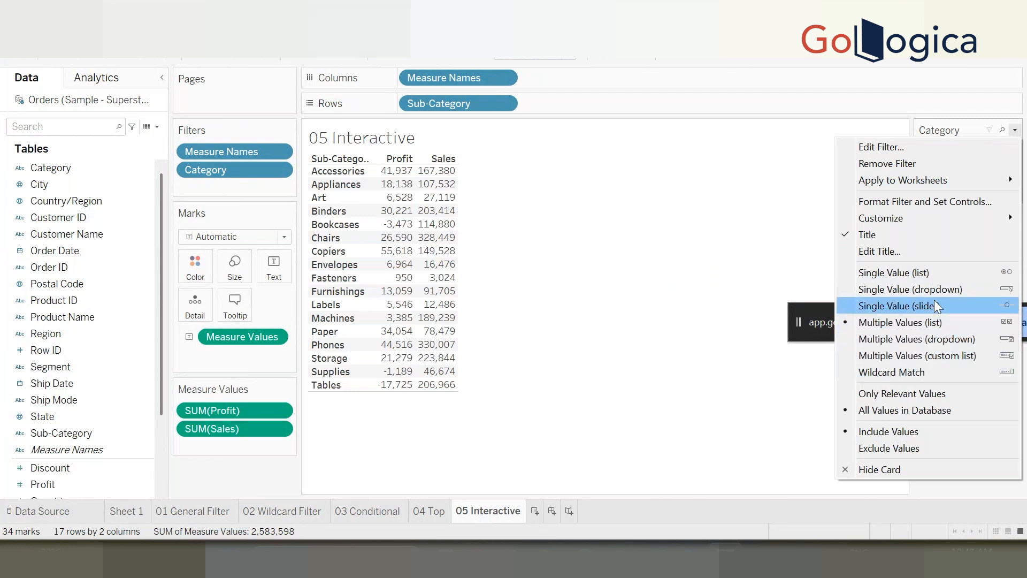
pyautogui.click(945, 289)
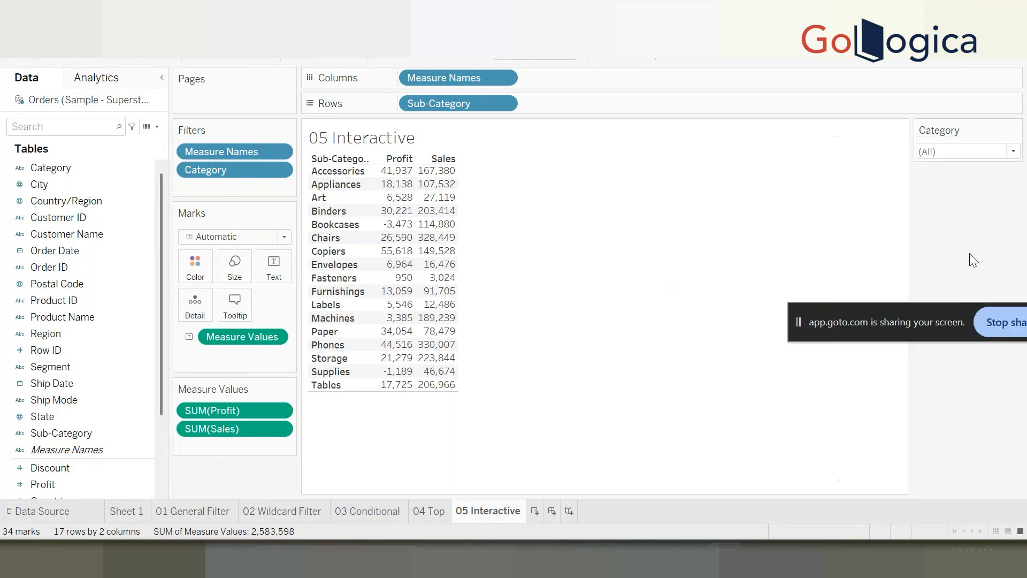
pyautogui.click(1014, 152)
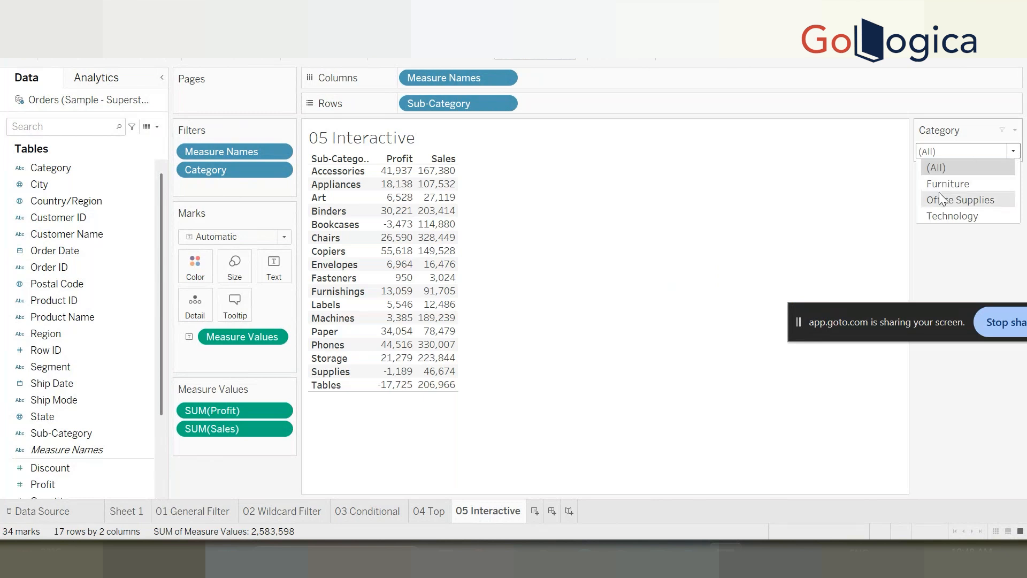
pyautogui.click(952, 185)
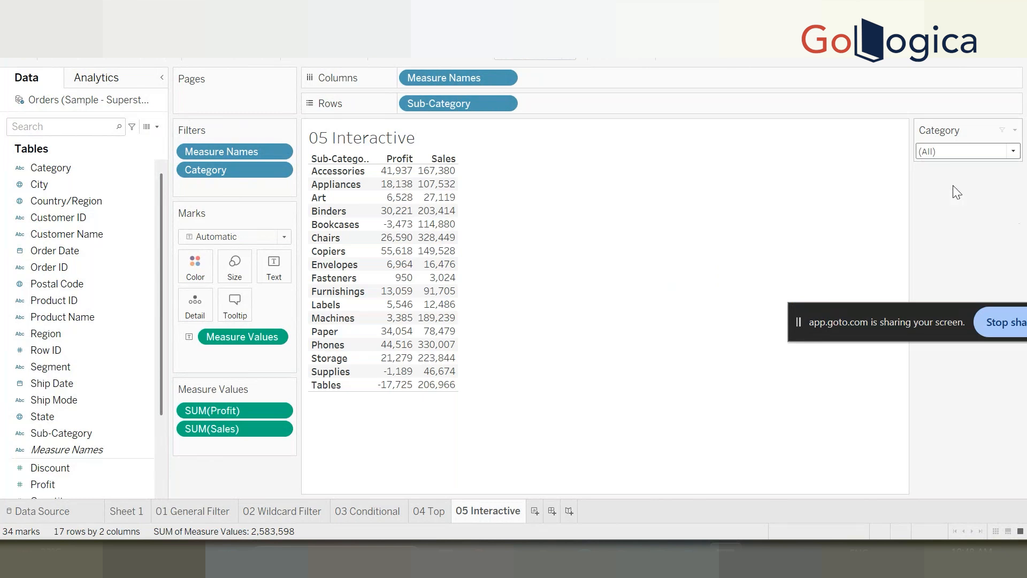
pyautogui.click(1006, 153)
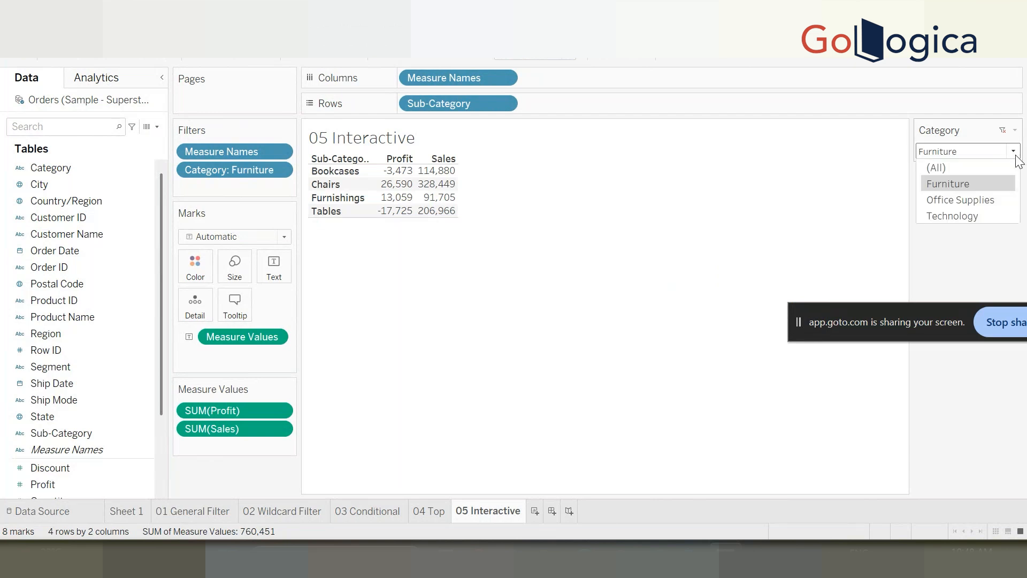
pyautogui.click(953, 200)
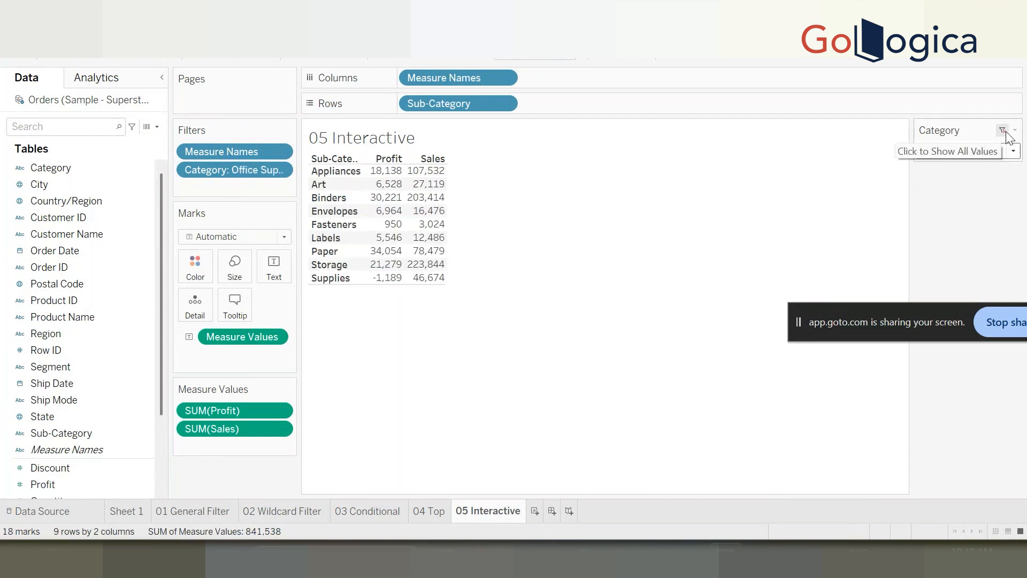
pyautogui.click(1000, 131)
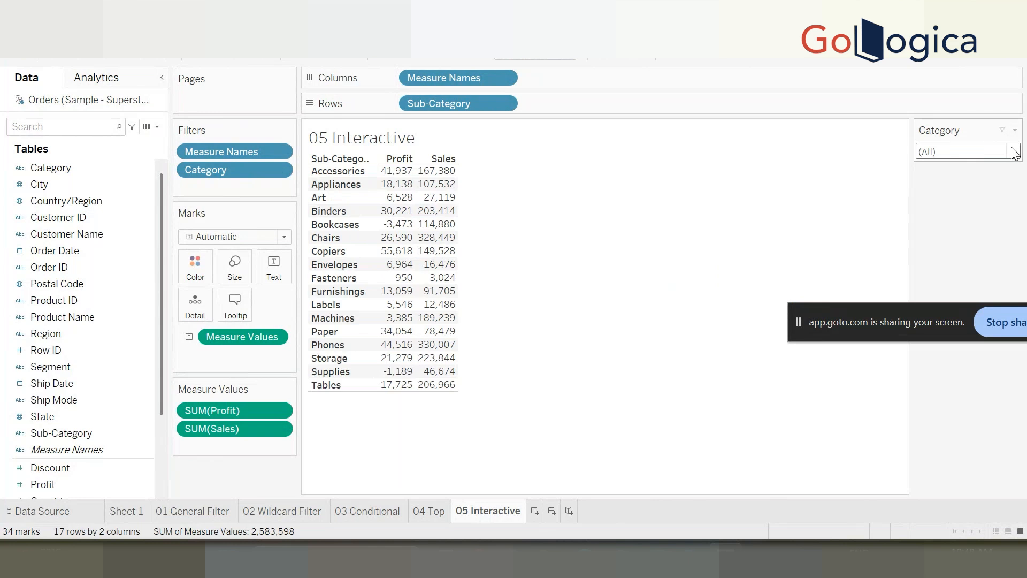
# Change the Category filter card to Multiple Values (dropdown) and exclude Office Supplies, keeping Furniture and Technology.
pyautogui.click(1014, 131)
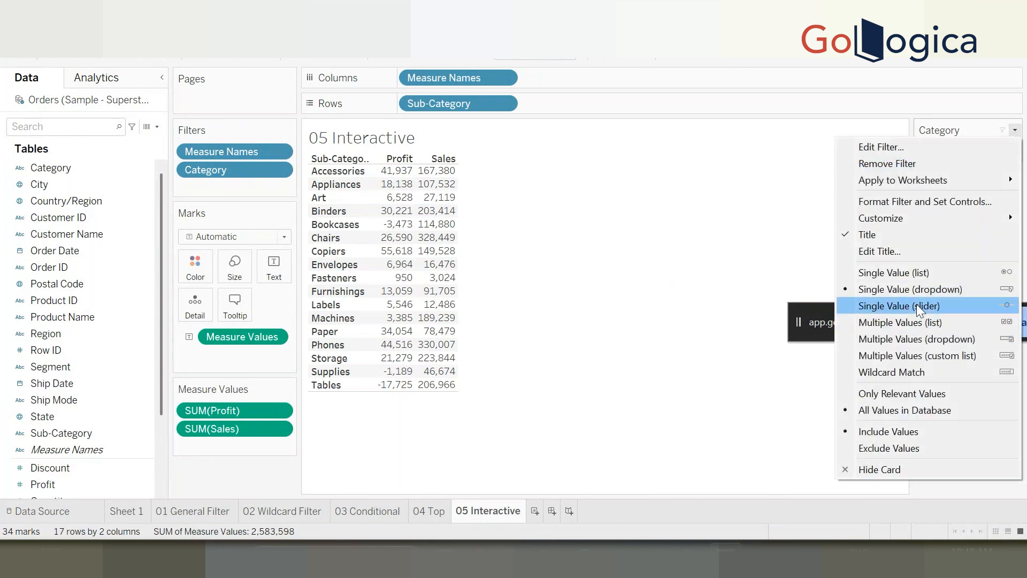
pyautogui.click(929, 342)
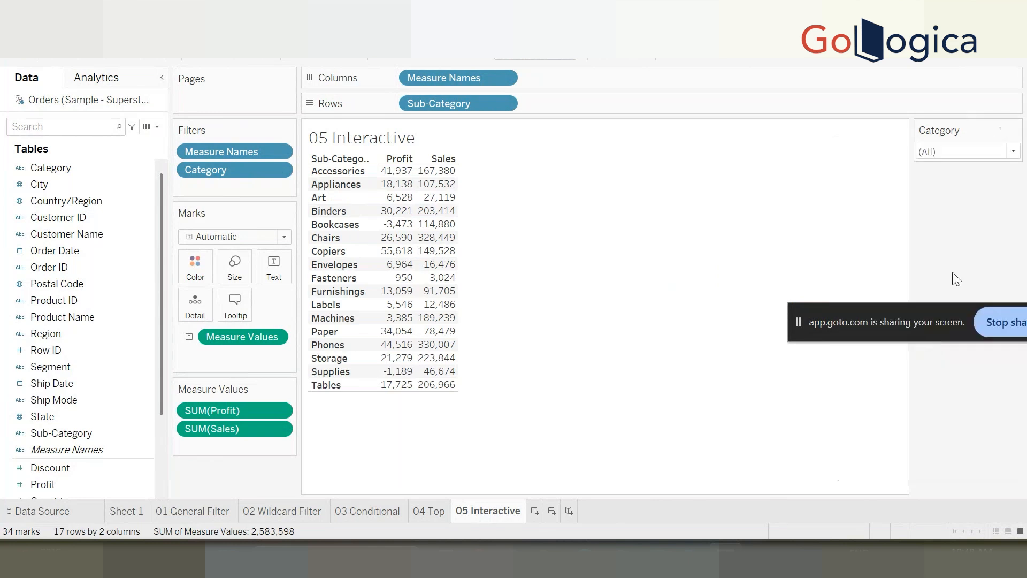
pyautogui.click(1014, 151)
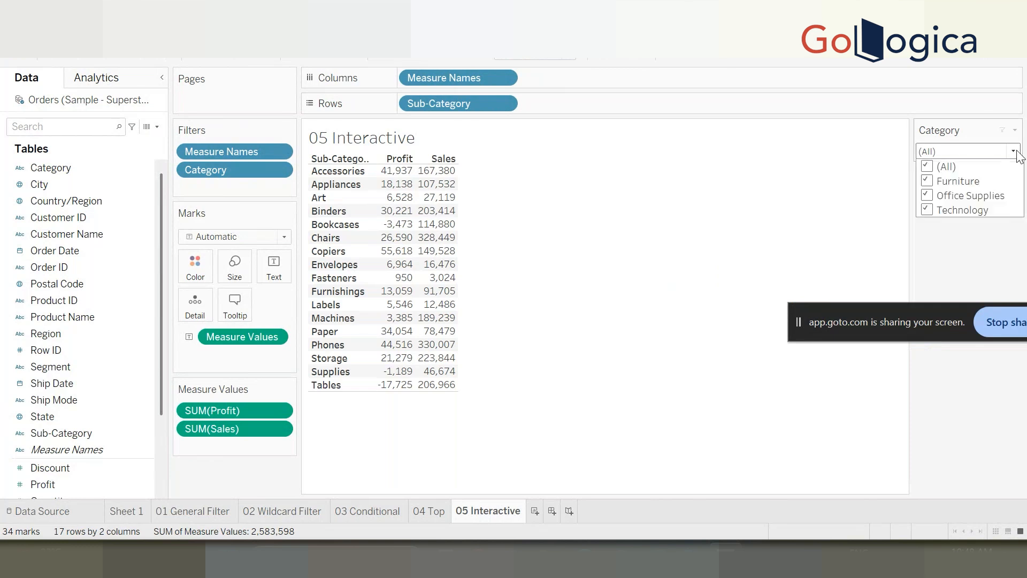
pyautogui.click(927, 196)
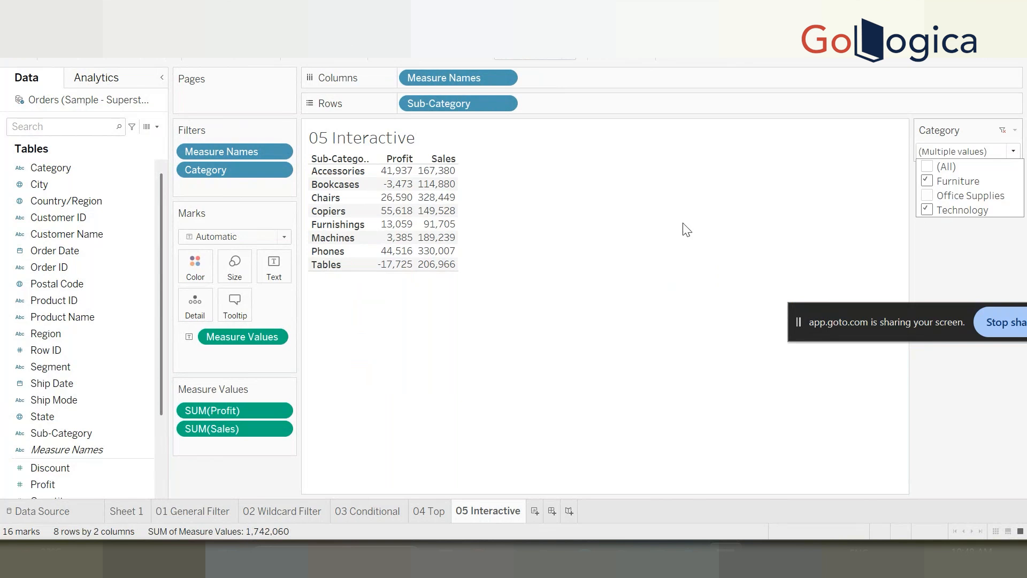
pyautogui.click(711, 252)
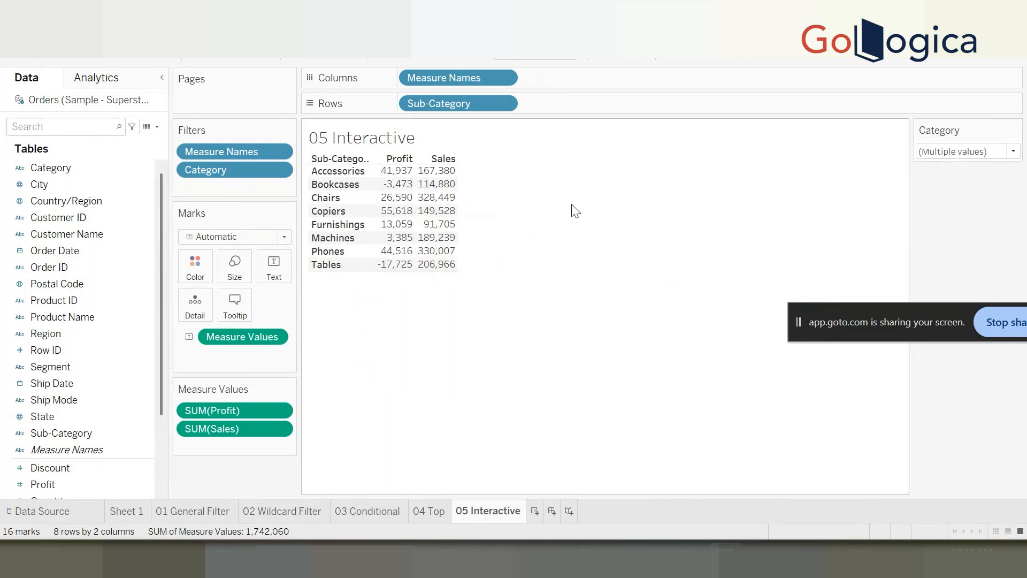
# Add Category ahead of Sub-Category on Rows and step a Single Value (slider) Category filter from (All) through to Technology.
pyautogui.click(50, 50)
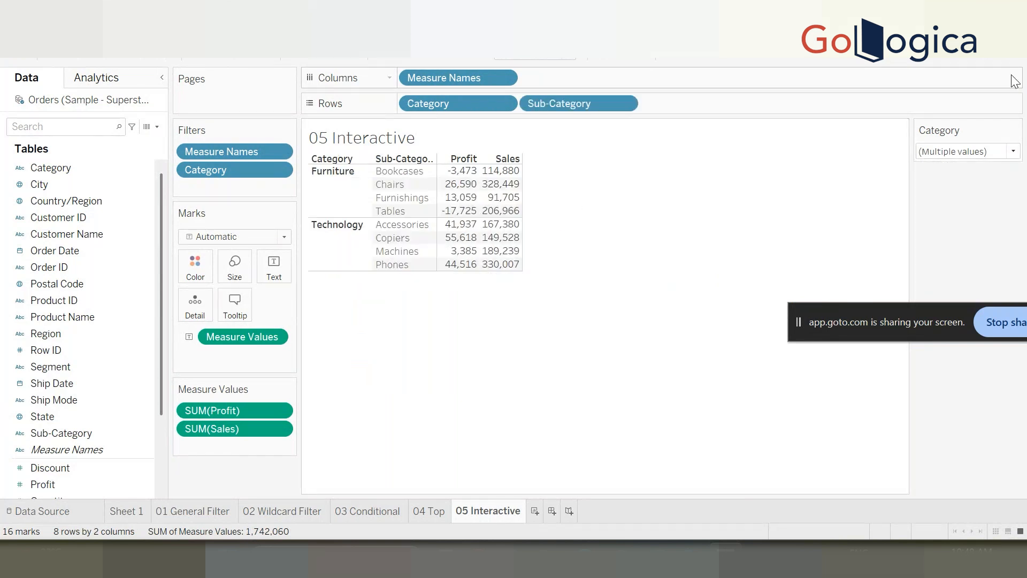
pyautogui.click(1014, 130)
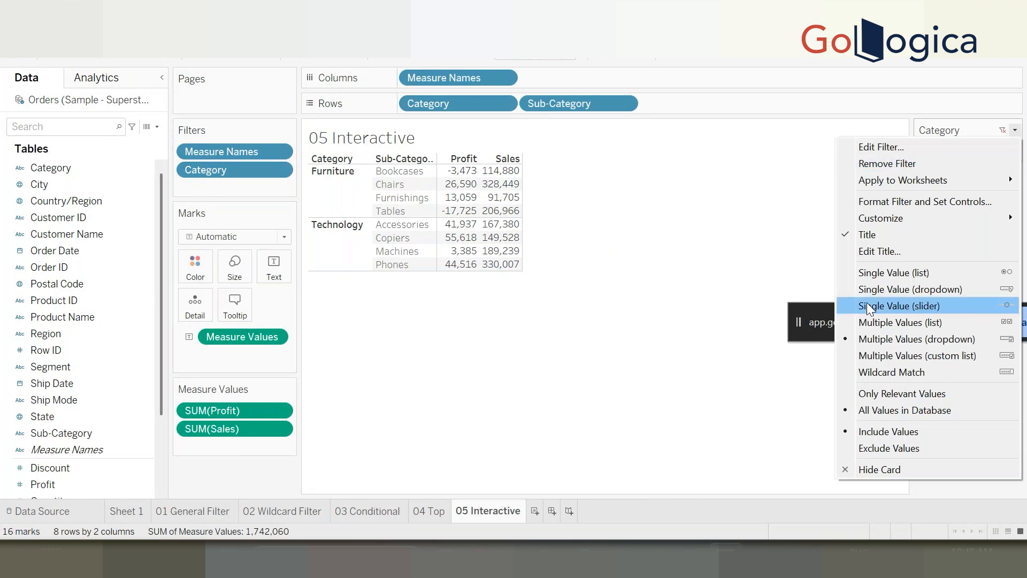
pyautogui.click(923, 305)
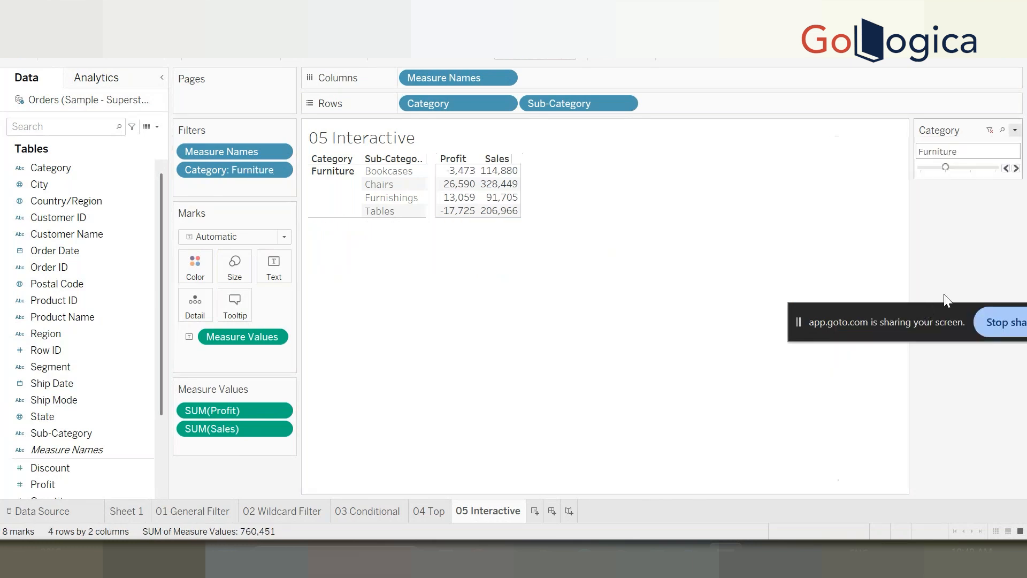
pyautogui.click(920, 168)
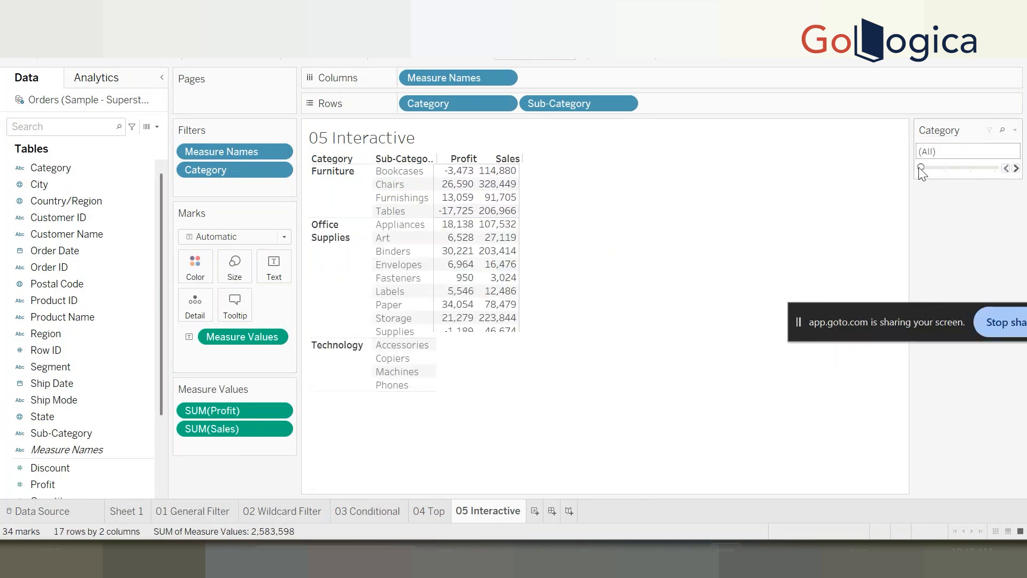
pyautogui.click(1016, 168)
pyautogui.click(1015, 168)
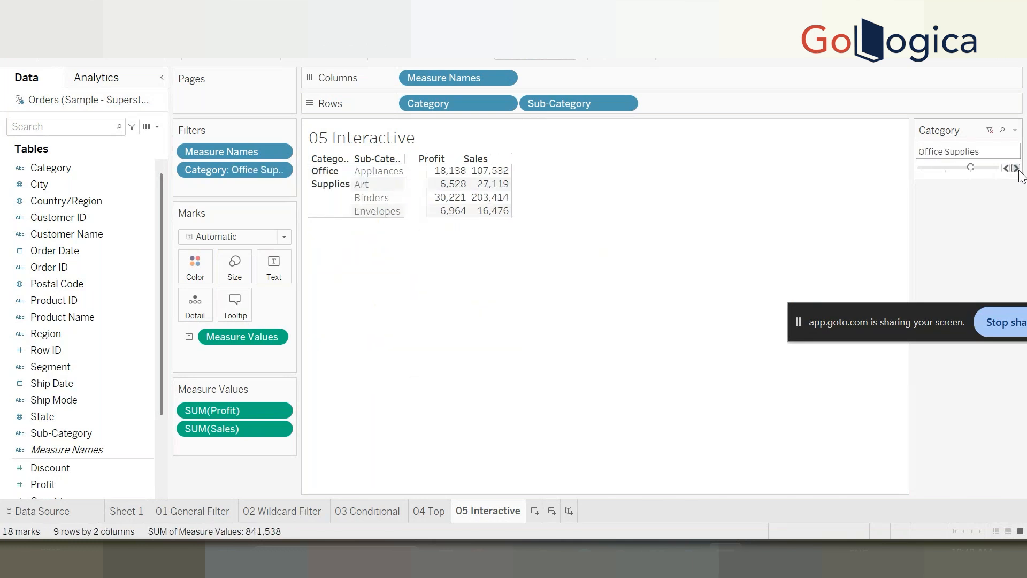
pyautogui.click(1016, 168)
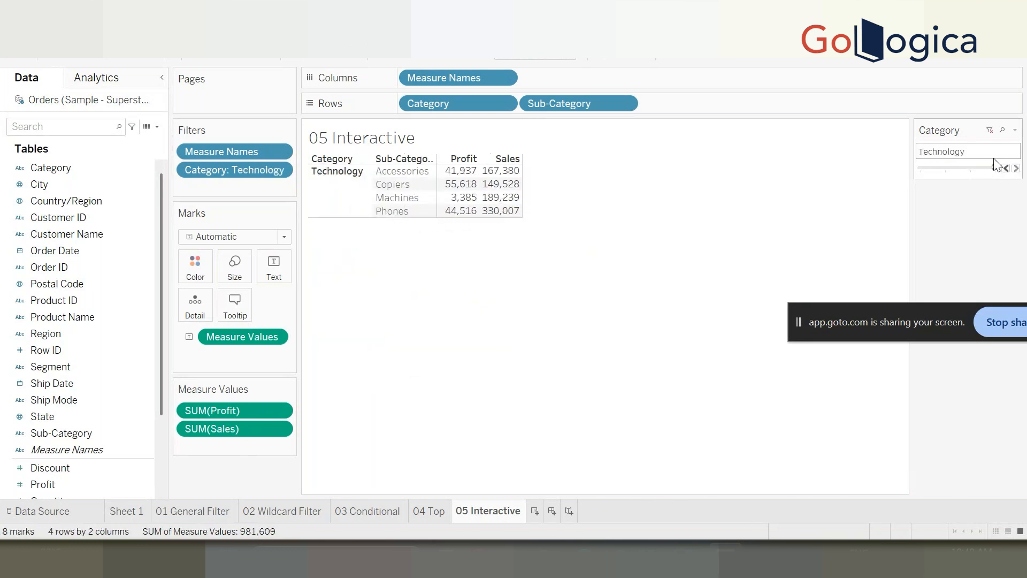
# Change the Category filter card to Multiple Values (custom list), add Furniture by searching "fur", then remove it and clear the search text.
pyautogui.click(1015, 130)
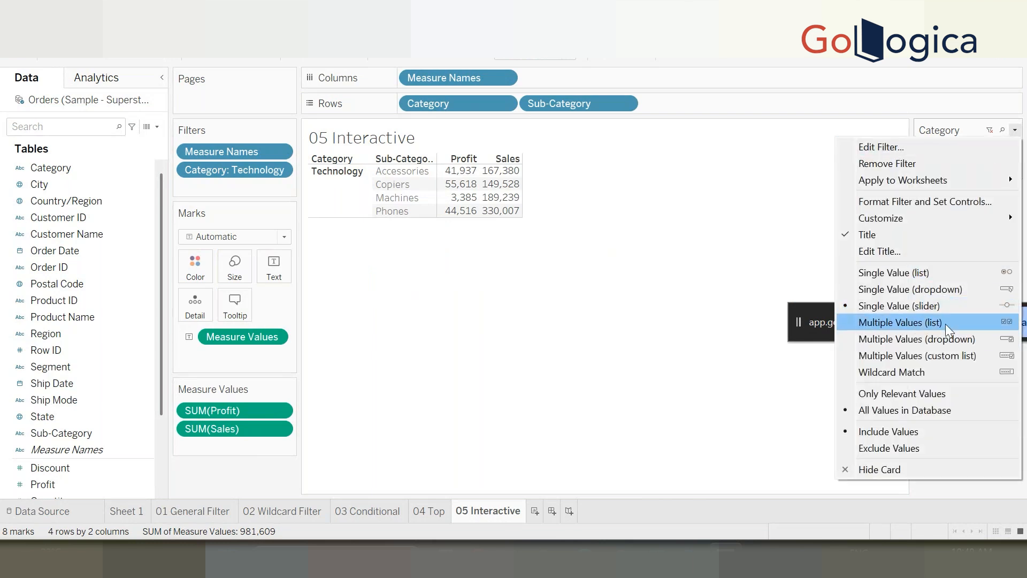
pyautogui.click(954, 356)
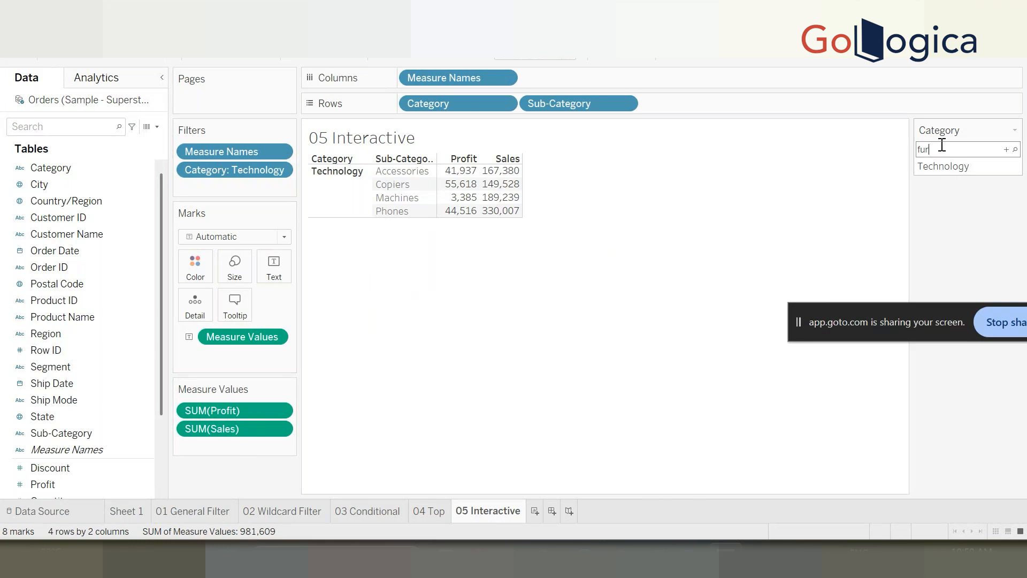
pyautogui.click(926, 167)
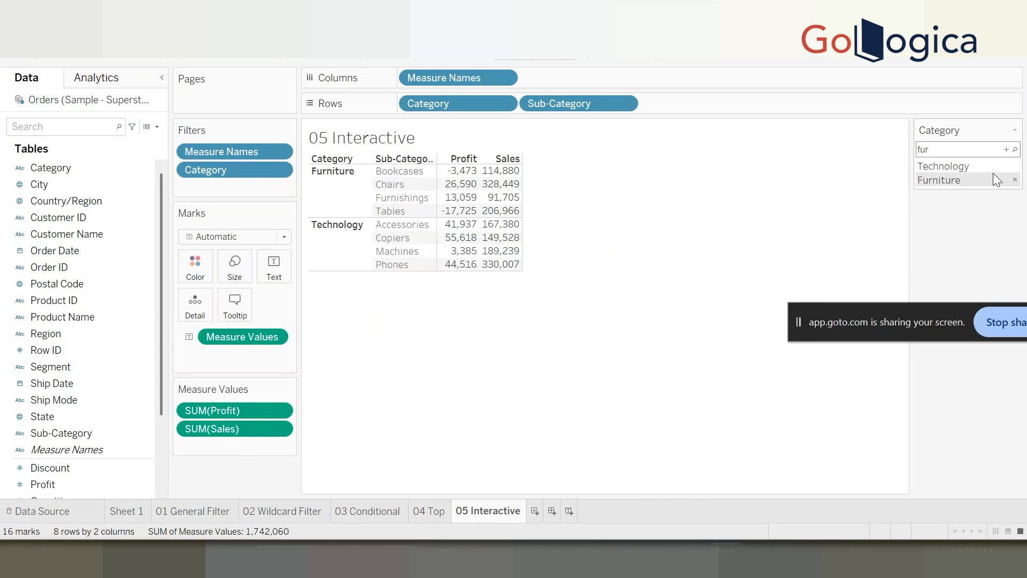
pyautogui.click(1015, 179)
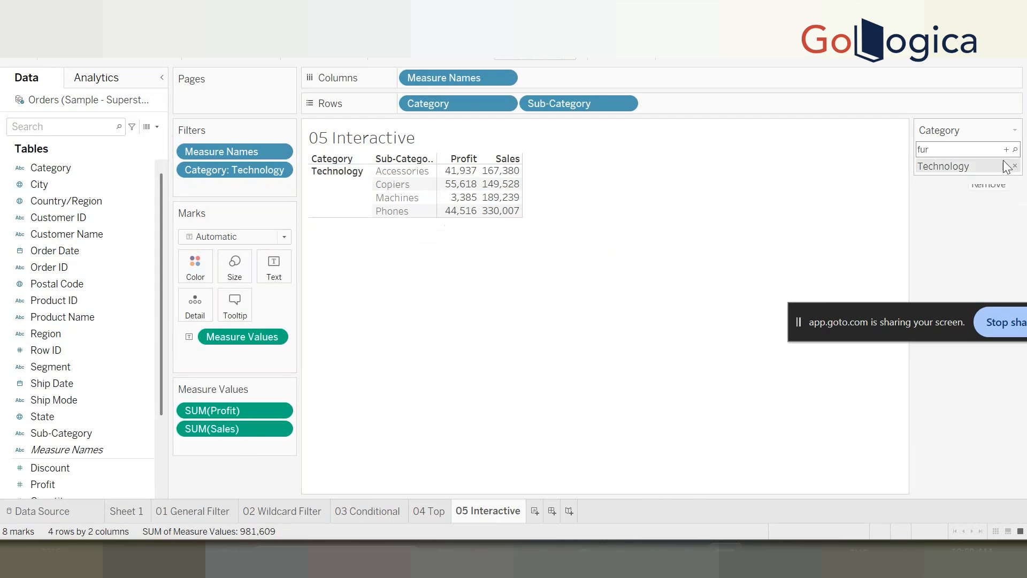
pyautogui.press('BackSpace')
pyautogui.press('BackSpace')
pyautogui.press('BackSpace')
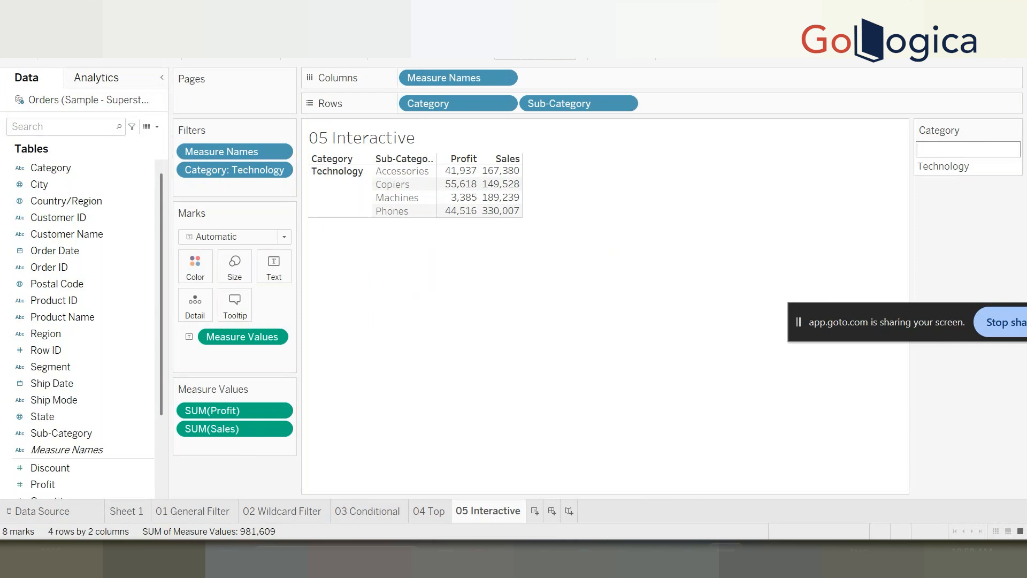
# Replace the Category filter with an unrestricted Product Name filter and show its filter card.
pyautogui.moveTo(252, 170); pyautogui.dragTo(241, 440)
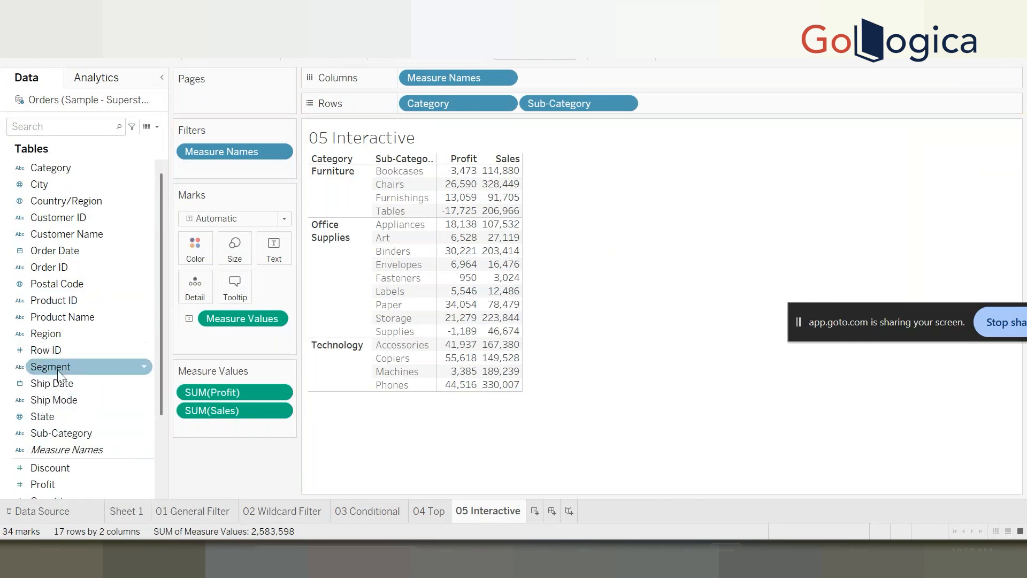
pyautogui.moveTo(85, 319)
pyautogui.mouseDown()
pyautogui.moveTo(239, 217)
pyautogui.moveTo(243, 168)
pyautogui.mouseUp()
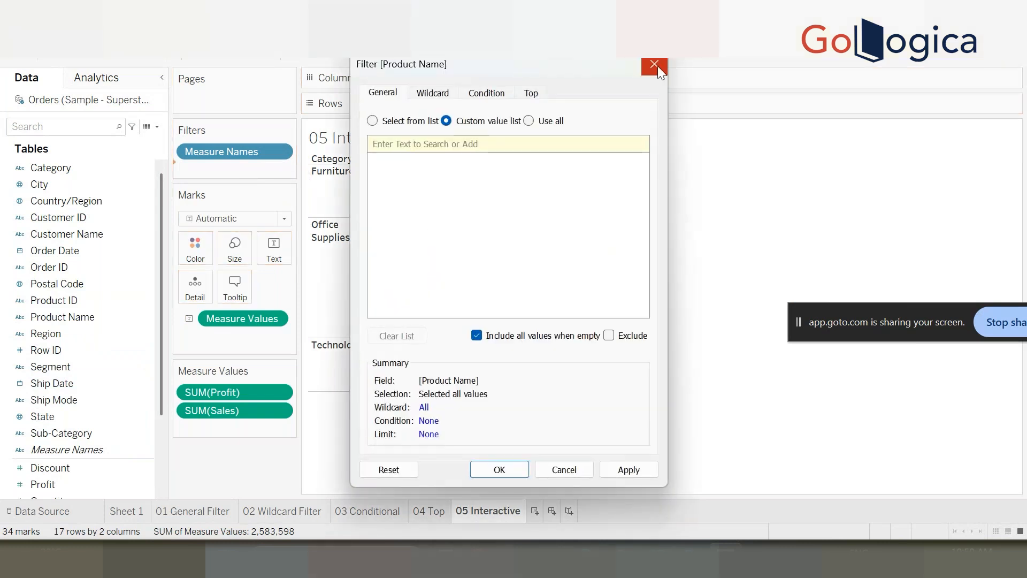
pyautogui.click(500, 470)
pyautogui.rightClick(249, 172)
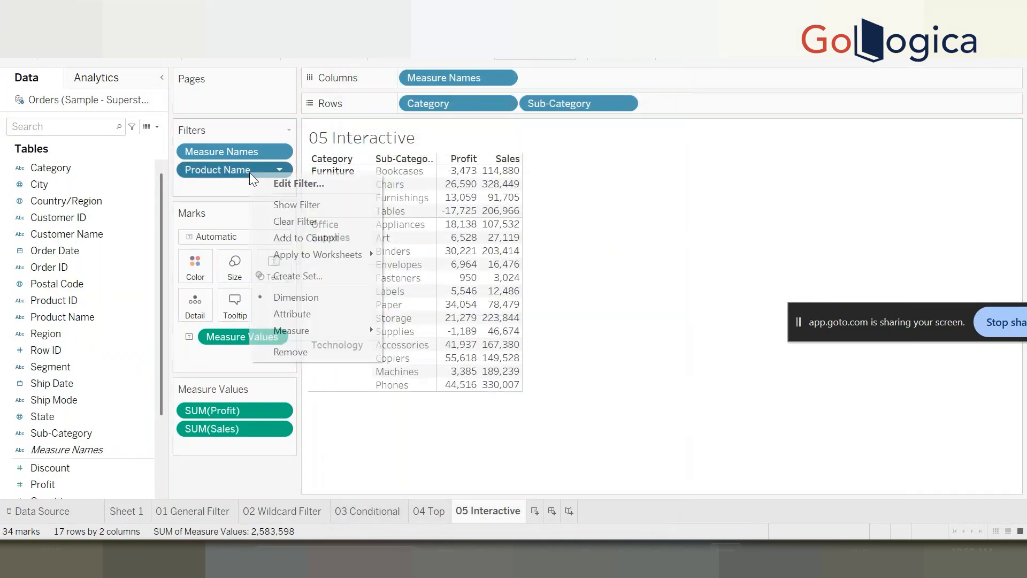
pyautogui.click(331, 203)
# Replace Category and Sub-Category on Rows with Product Name and widen the product name column.
pyautogui.moveTo(428, 103); pyautogui.dragTo(303, 444)
pyautogui.moveTo(438, 104); pyautogui.dragTo(92, 415)
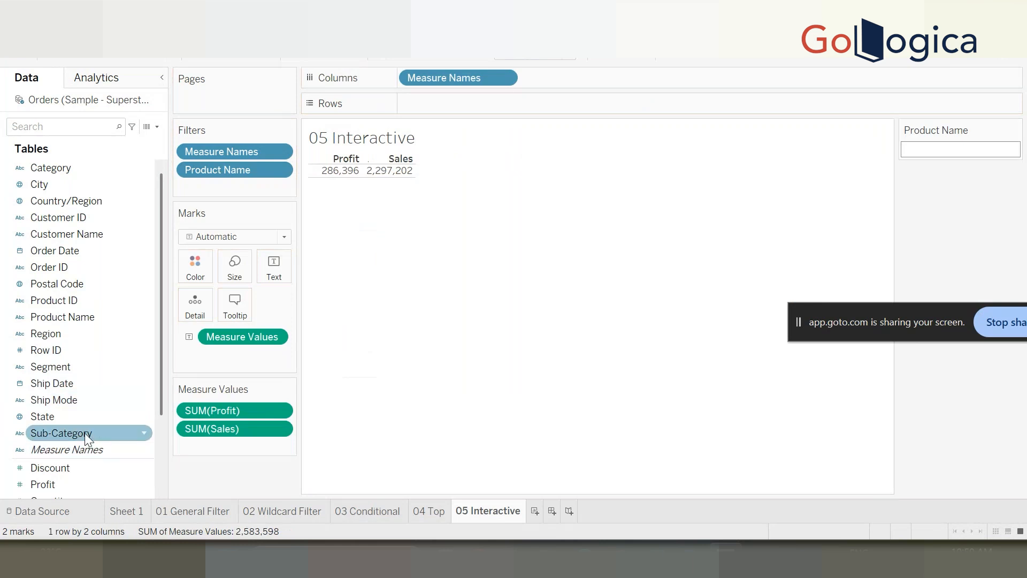
pyautogui.scroll(-3, 88, 311)
pyautogui.moveTo(106, 267); pyautogui.dragTo(481, 107)
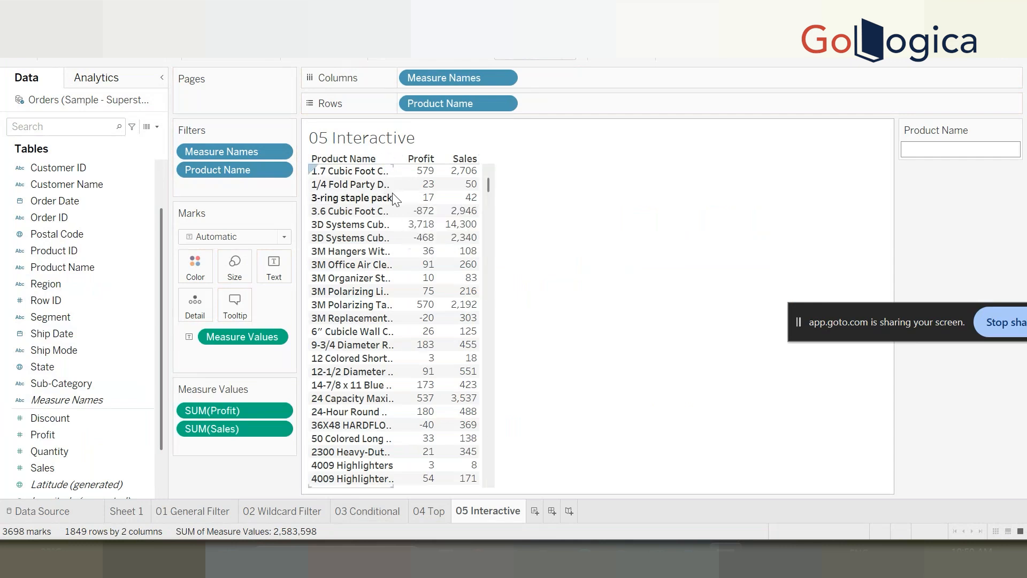
pyautogui.moveTo(393, 193); pyautogui.dragTo(455, 193)
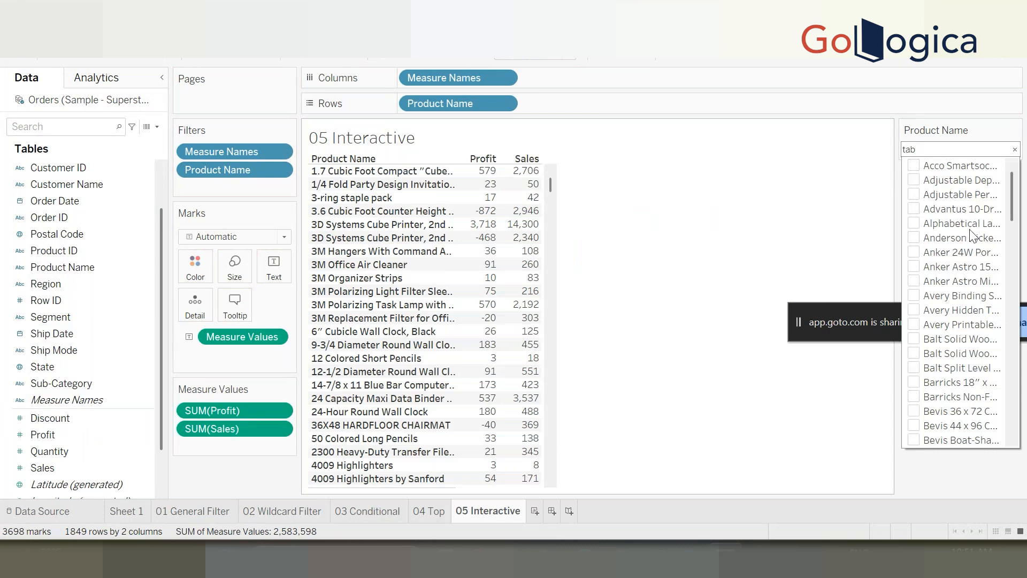
# Search the Product Name filter card for "tab", keep only the Avery Binding System Hidden Tab product, and widen the card.
pyautogui.click(915, 296)
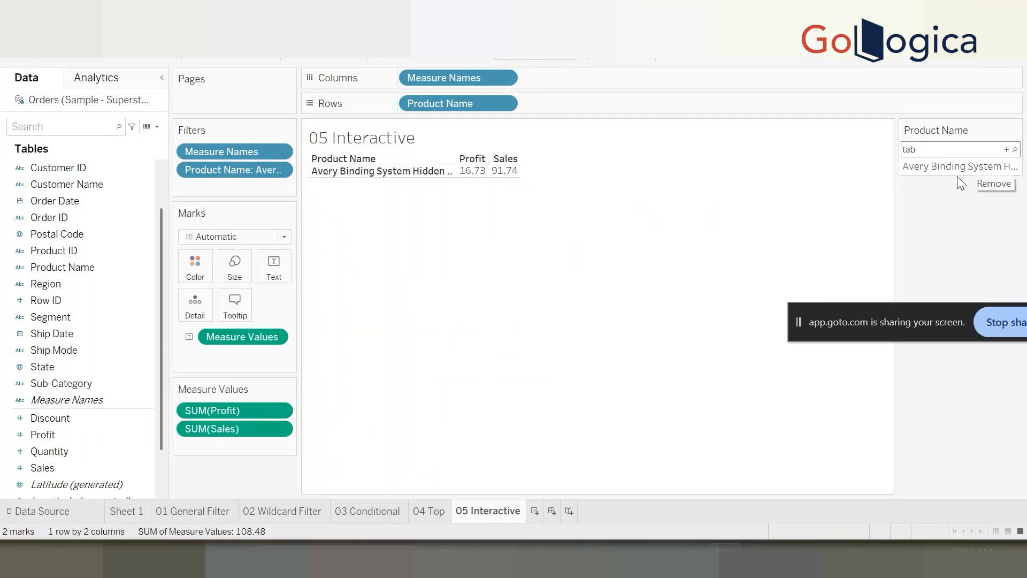
pyautogui.moveTo(892, 238); pyautogui.dragTo(802, 250)
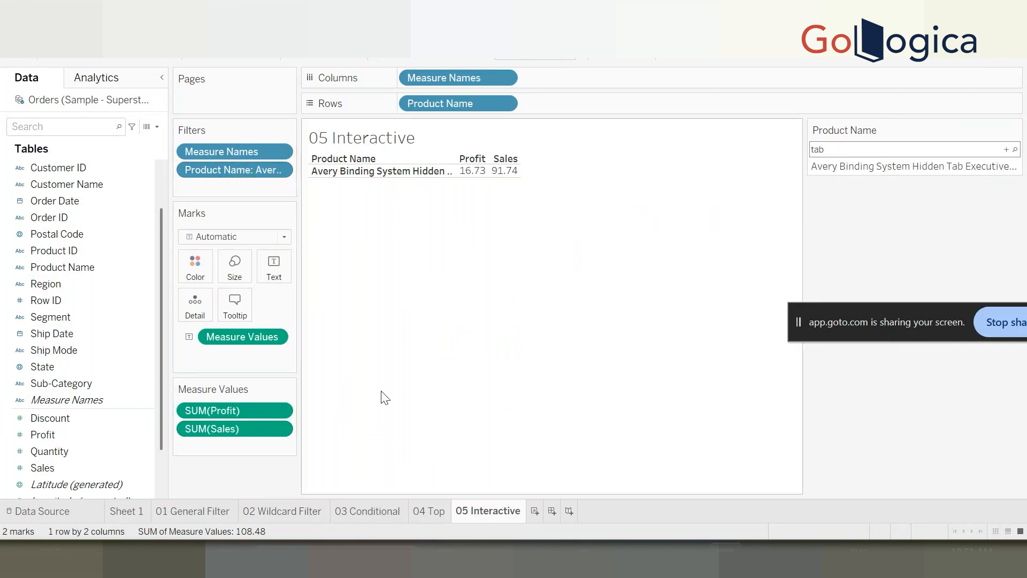
# Remove Product Name from both Rows and Filters.
pyautogui.moveTo(492, 103); pyautogui.dragTo(242, 469)
pyautogui.moveTo(243, 169); pyautogui.dragTo(237, 464)
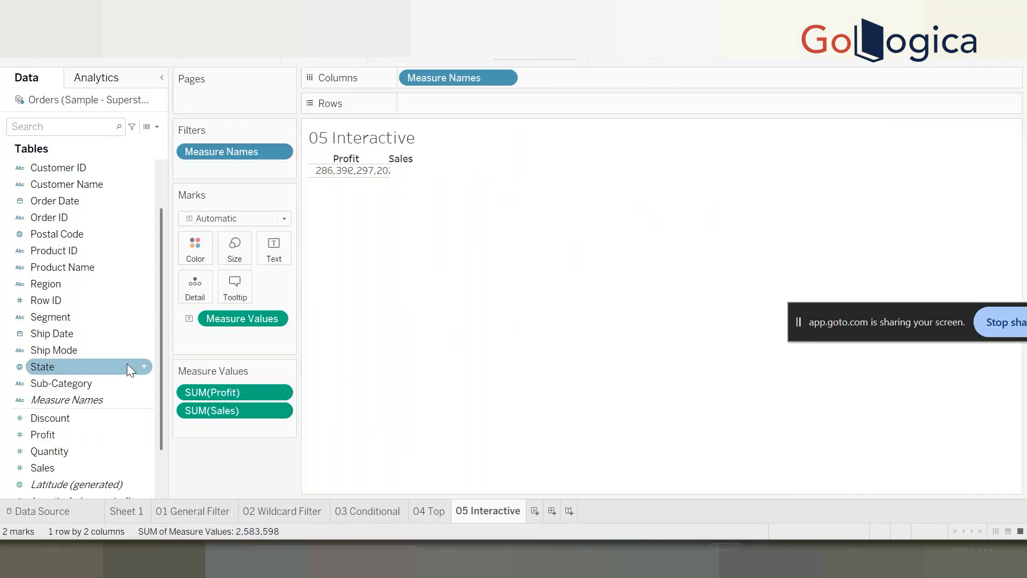
# Add Customer Name with all its members to Rows and widen the customer name column.
pyautogui.scroll(-1, 87, 390)
pyautogui.scroll(2, 117, 171)
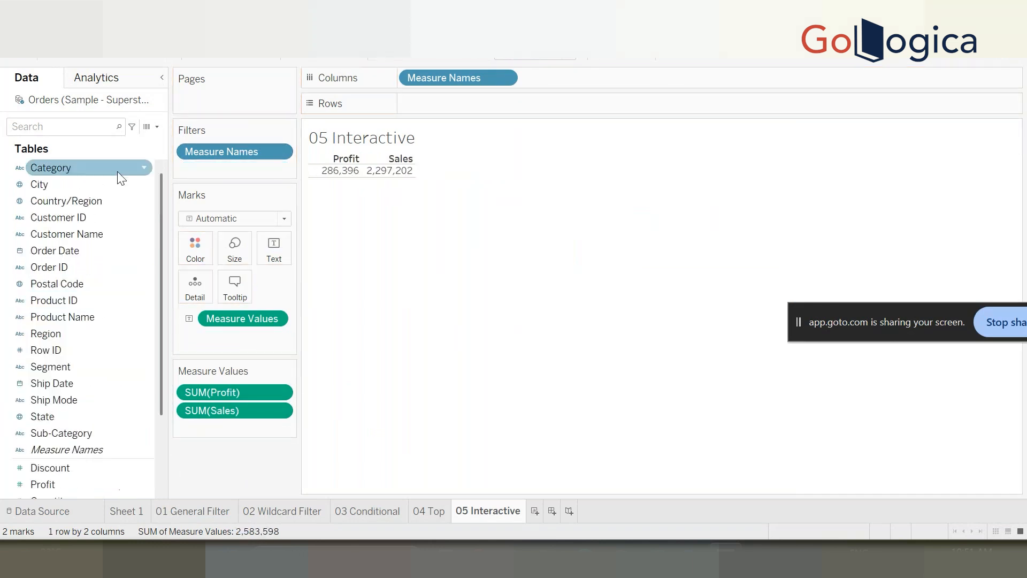
pyautogui.moveTo(105, 231); pyautogui.dragTo(455, 109)
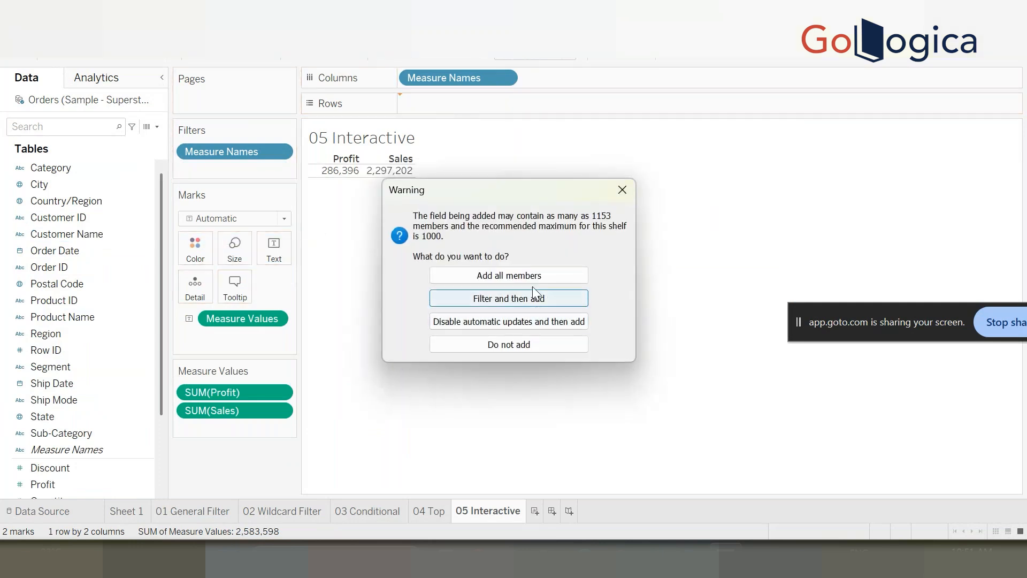
pyautogui.click(527, 276)
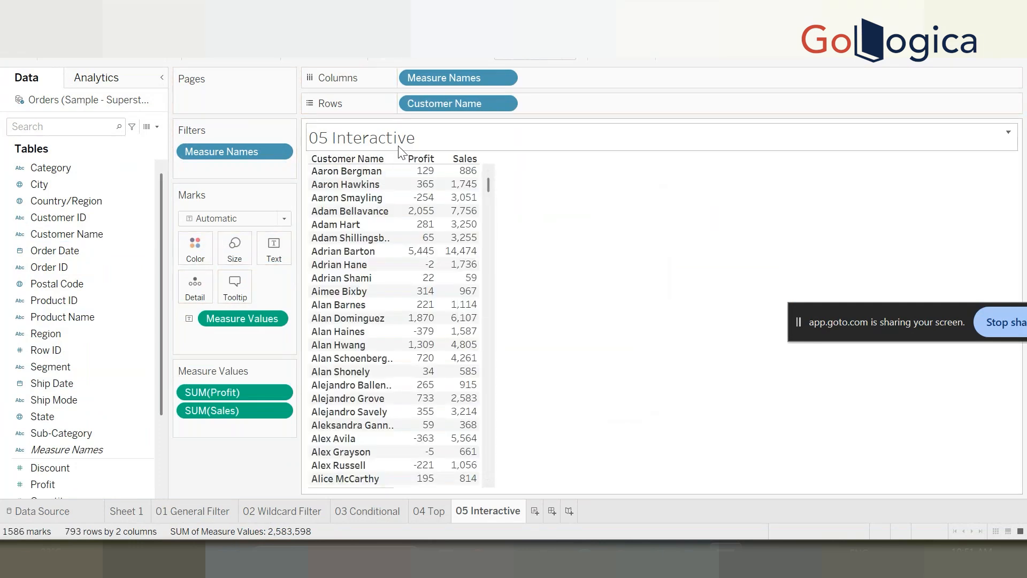
pyautogui.moveTo(396, 184); pyautogui.dragTo(433, 184)
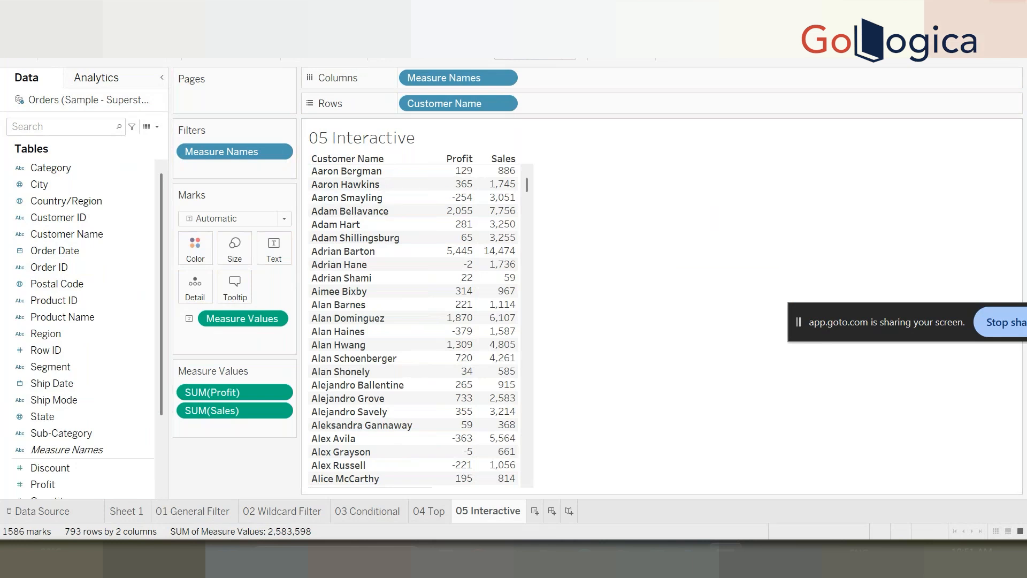
# Show the Customer Name filter card and switch it to the Multiple Values (custom list) mode.
pyautogui.moveTo(495, 211)
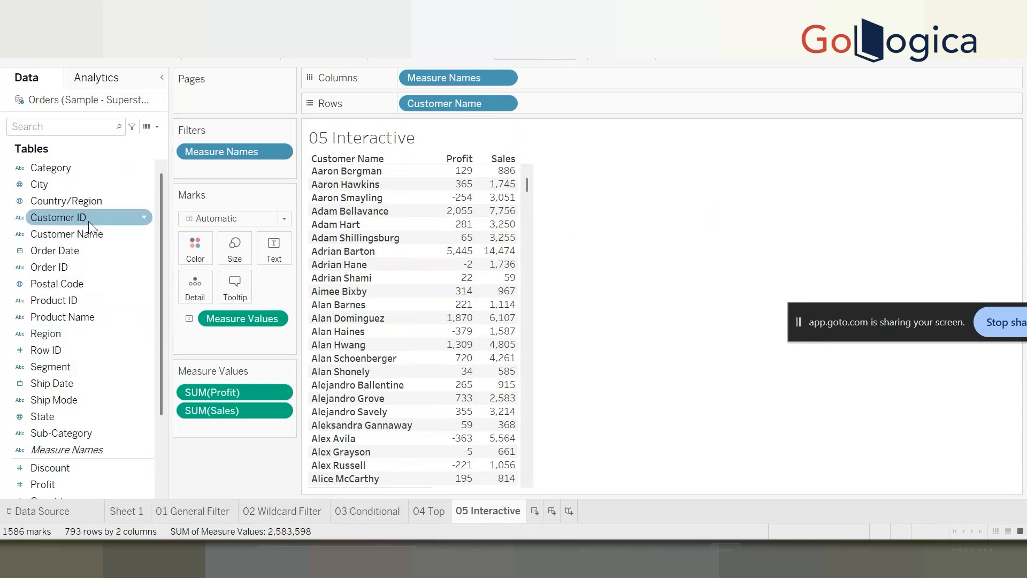
pyautogui.rightClick(85, 236)
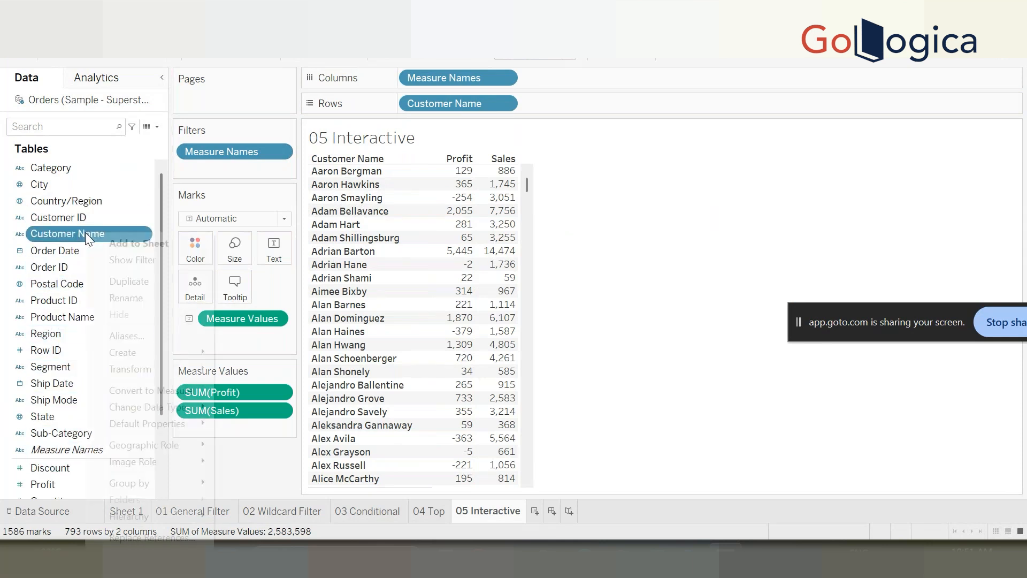
pyautogui.click(134, 265)
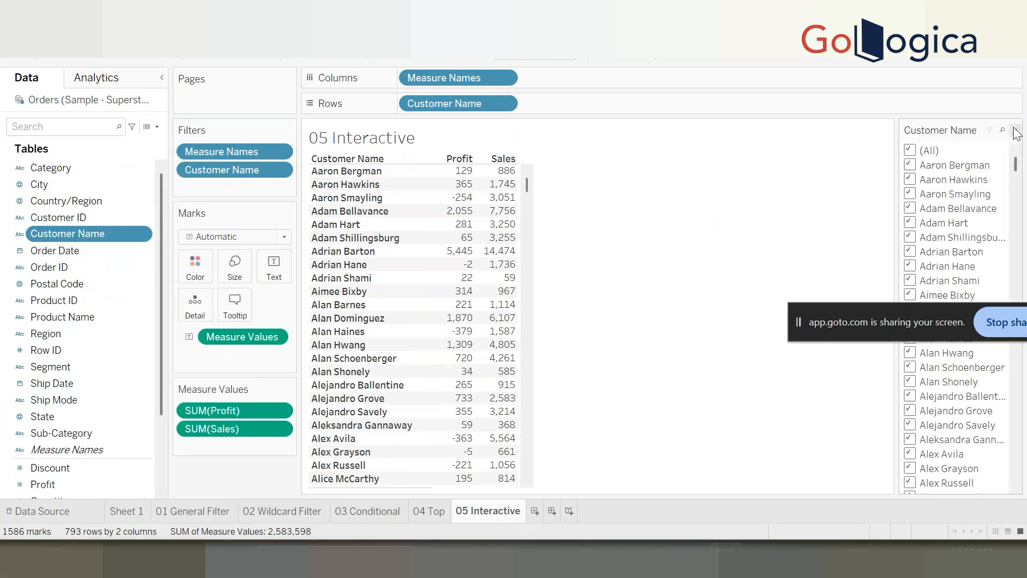
pyautogui.click(1015, 131)
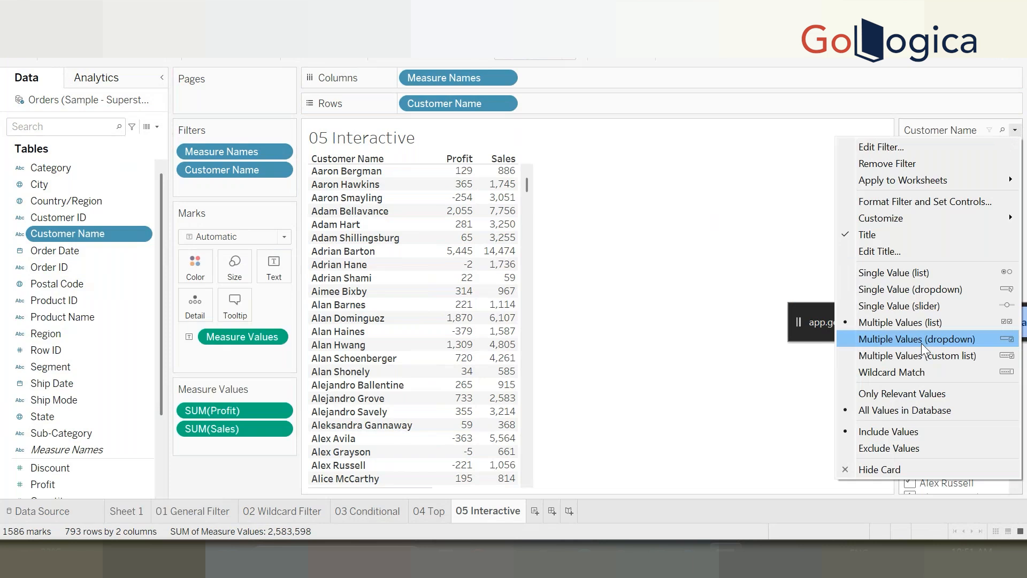
pyautogui.click(958, 355)
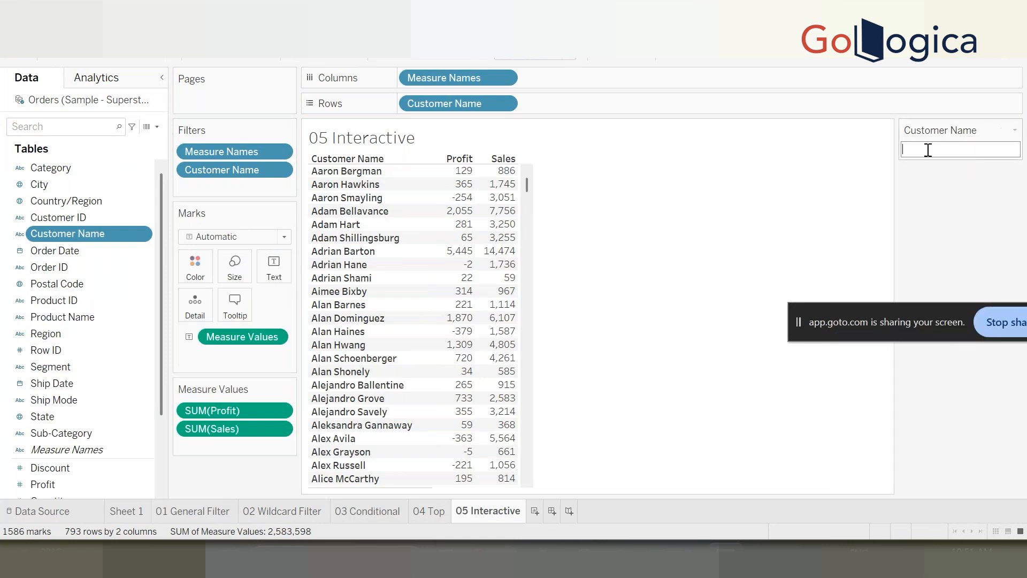
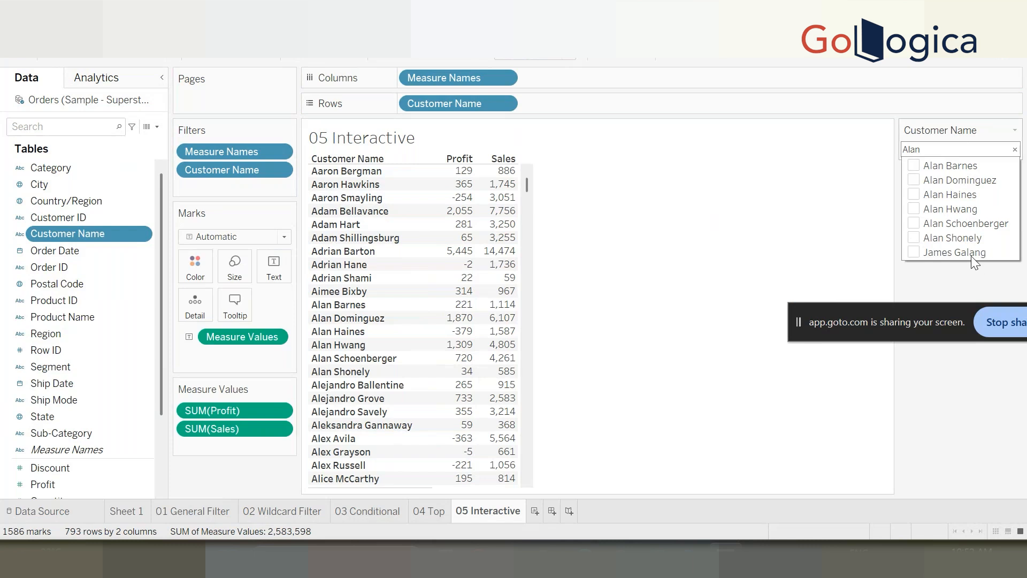
# Search the Customer Name filter card by a first name, check matching customers one at a time, and leave only the first listed match selected.
pyautogui.click(917, 239)
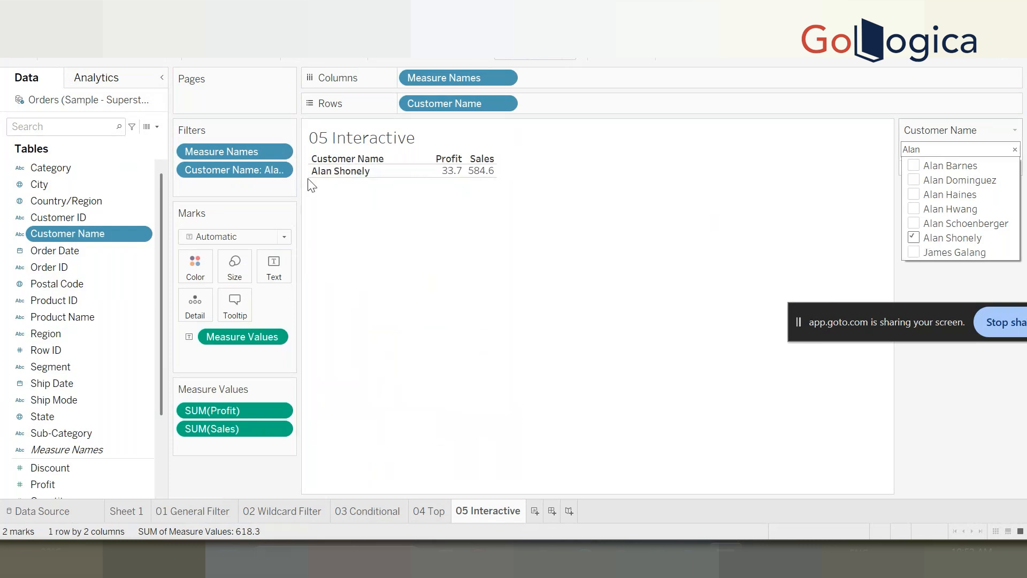
pyautogui.click(912, 238)
pyautogui.click(914, 208)
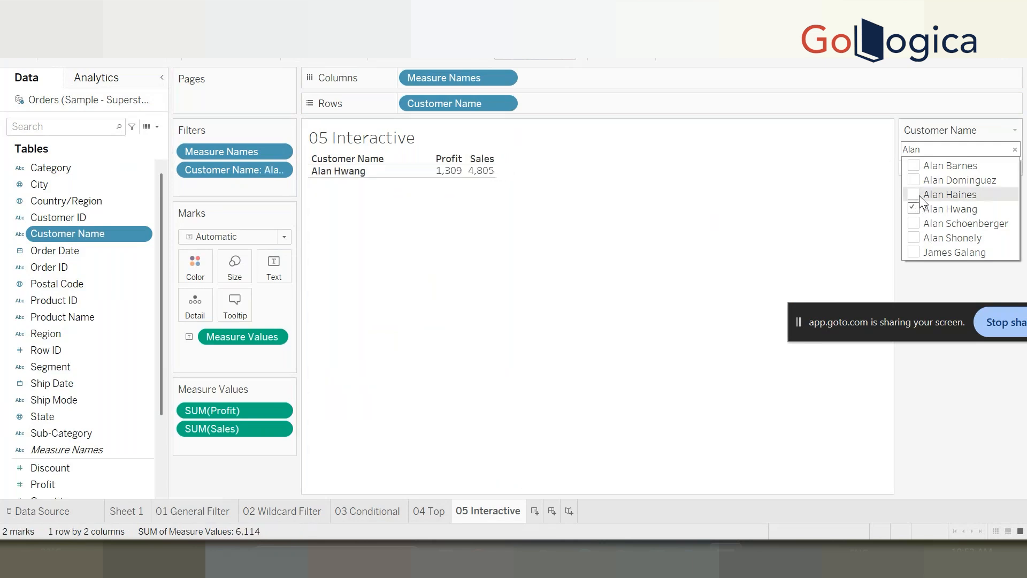
pyautogui.click(914, 209)
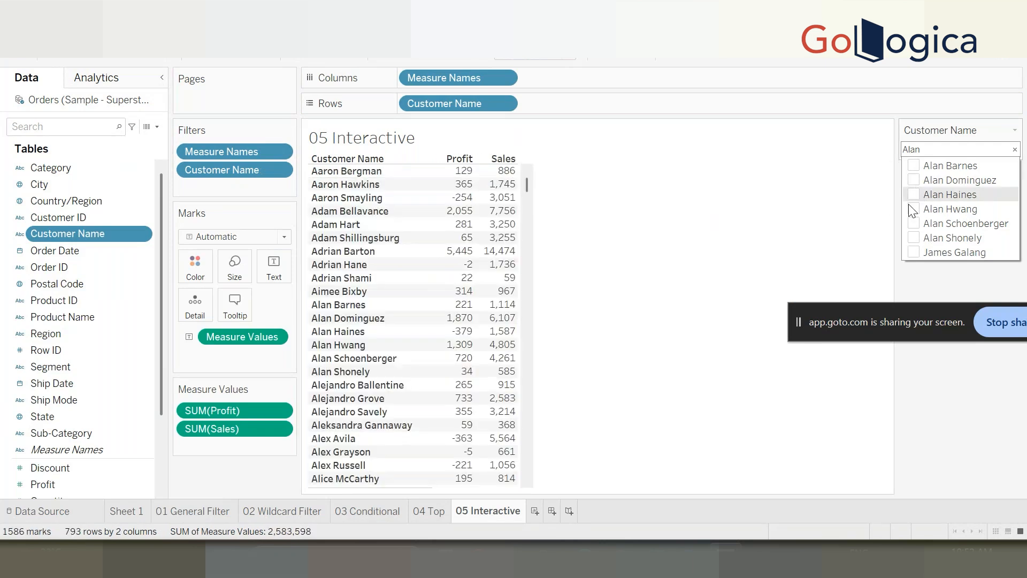
pyautogui.click(916, 196)
pyautogui.click(915, 194)
pyautogui.click(913, 166)
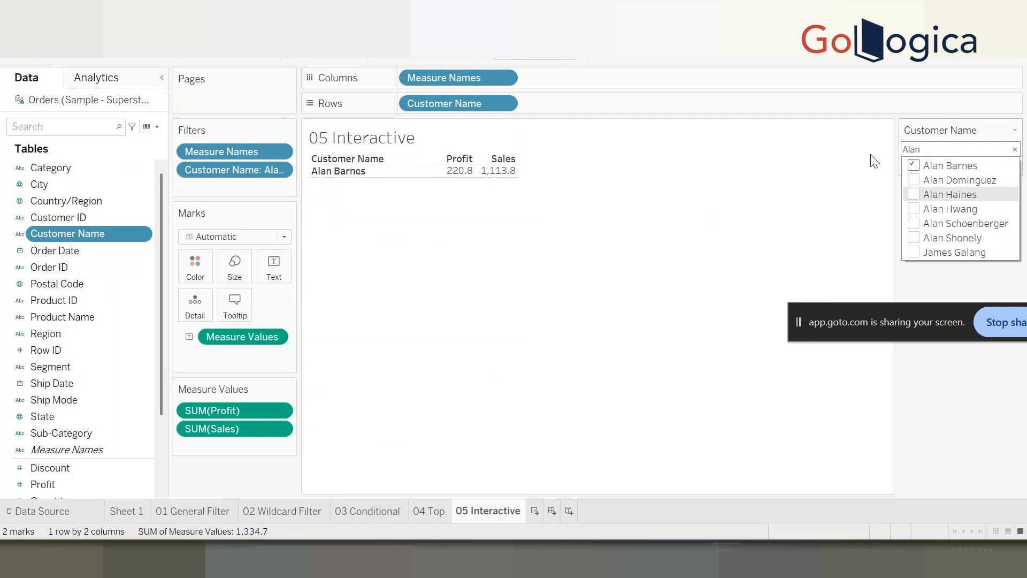